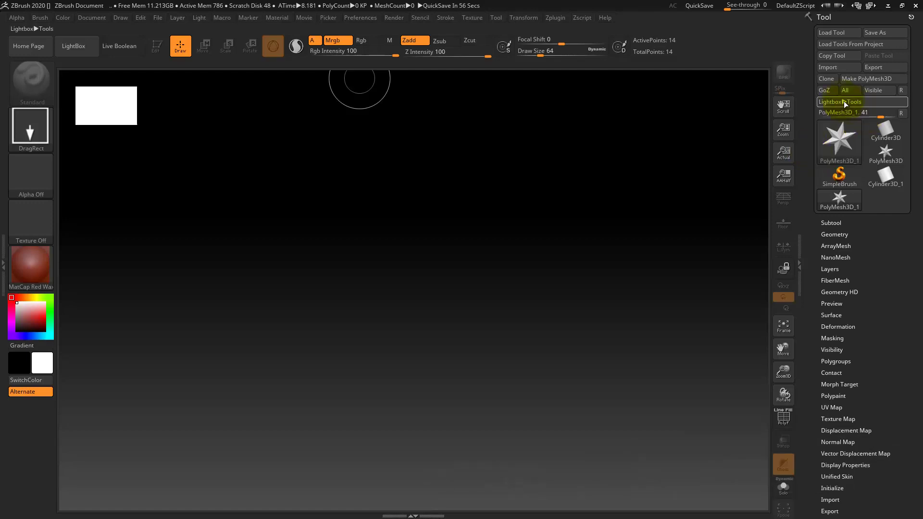
Import the RockHammer mesh from F: > [1082] > [S P] > Model > B as the current tool.
click(838, 68)
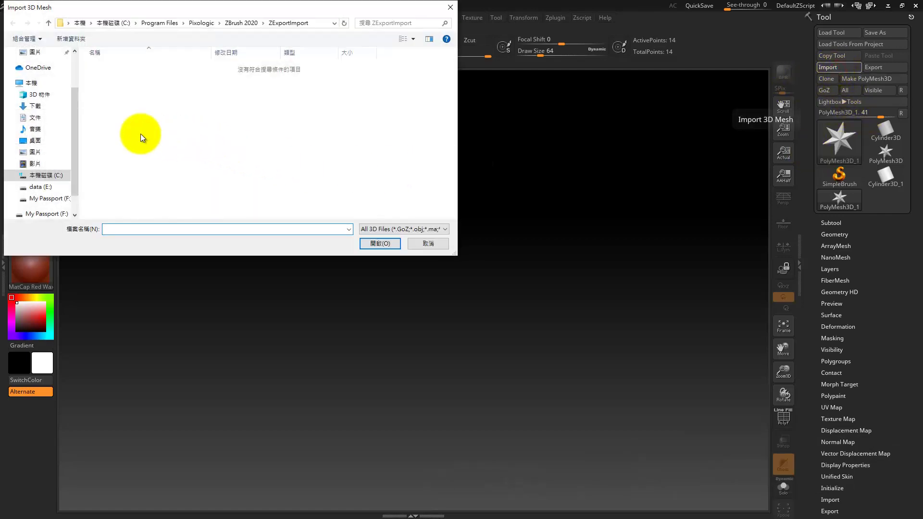
click(61, 198)
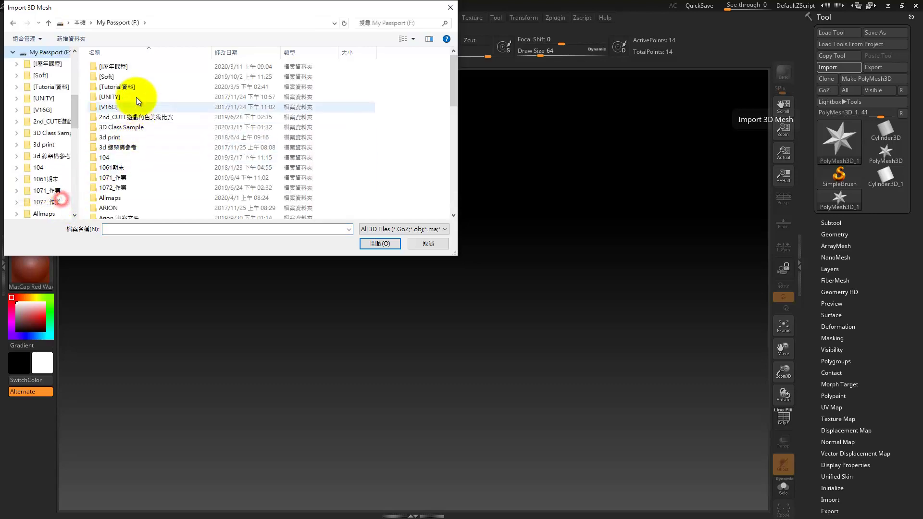
double_click(129, 68)
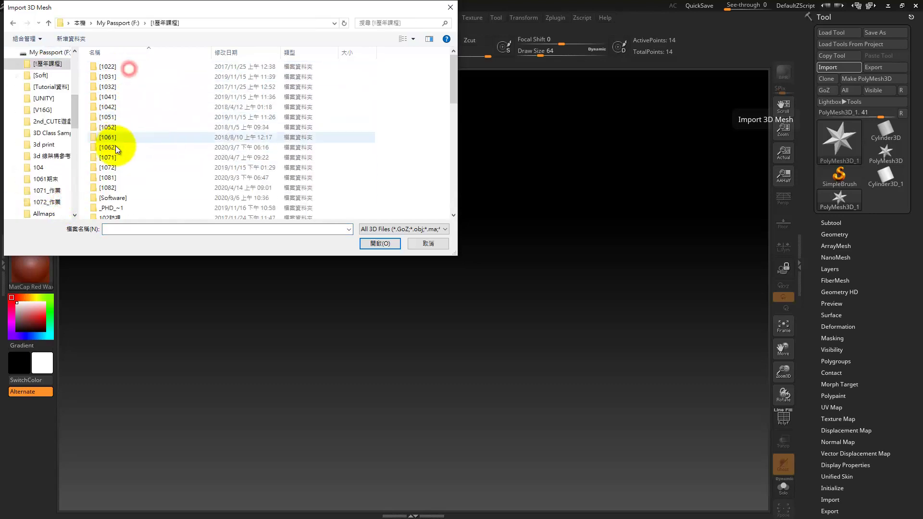
double_click(112, 187)
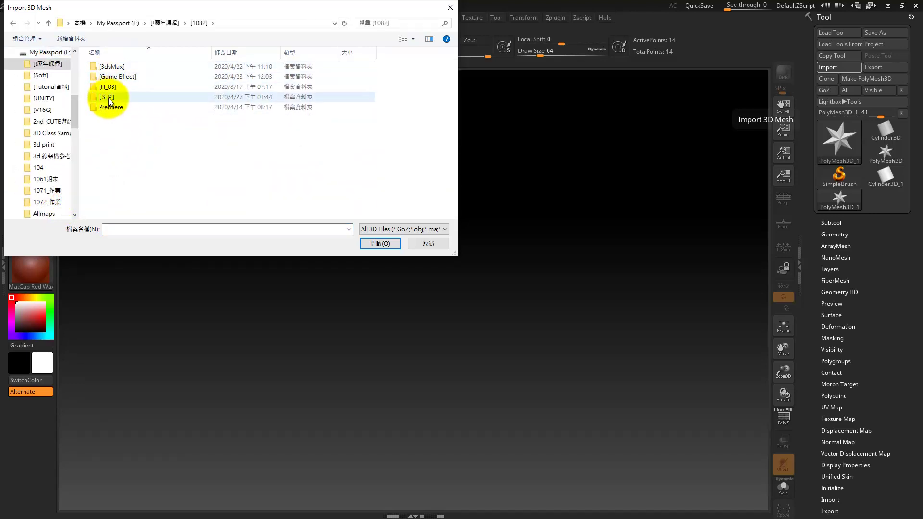
double_click(109, 98)
click(111, 67)
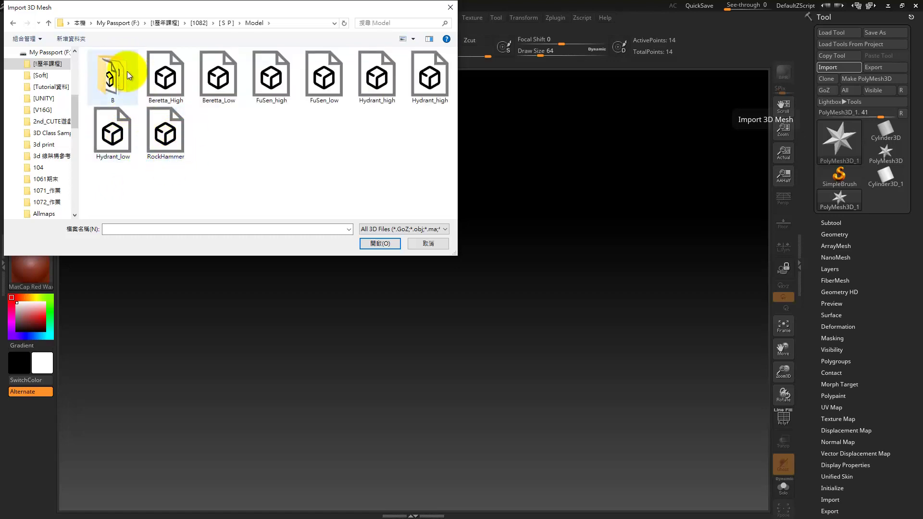
double_click(115, 72)
click(114, 78)
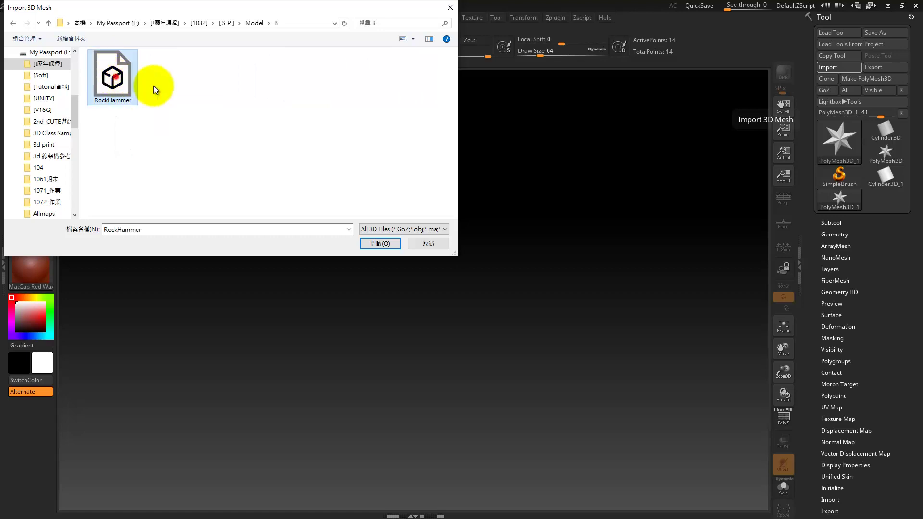
click(380, 244)
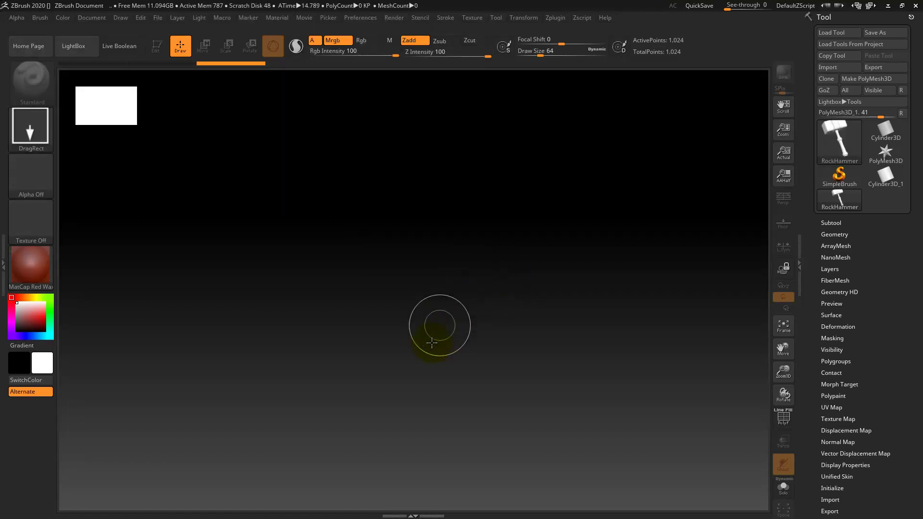
Draw the hammer onto the canvas in Edit mode and tilt it to view from above.
mouse_move(404, 386)
mouse_down()
mouse_move(399, 127)
mouse_move(410, 130)
mouse_up()
key(t)
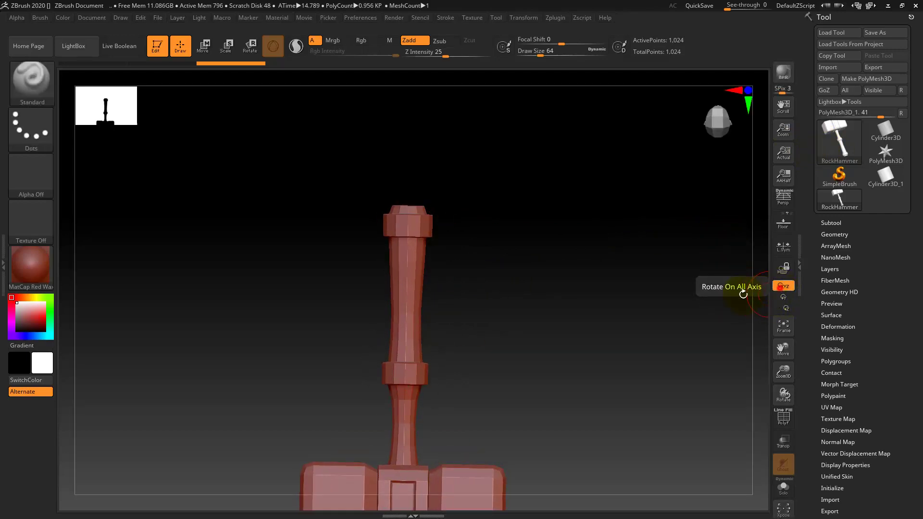
click(783, 285)
drag(490, 215, 495, 463)
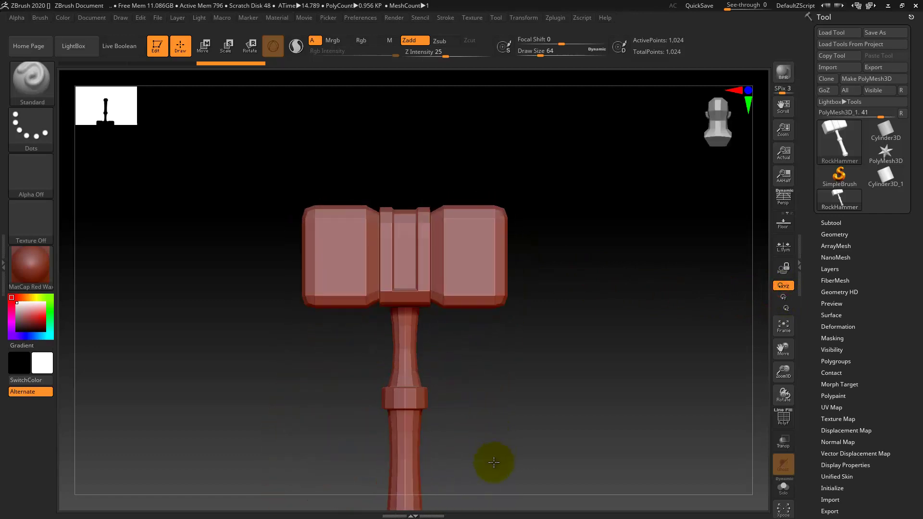
Spin the hammer on the Y axis to a front view, enable Persp, and show the Subtool list.
click(781, 299)
mouse_move(505, 337)
mouse_down()
mouse_move(538, 294)
mouse_move(578, 314)
mouse_up()
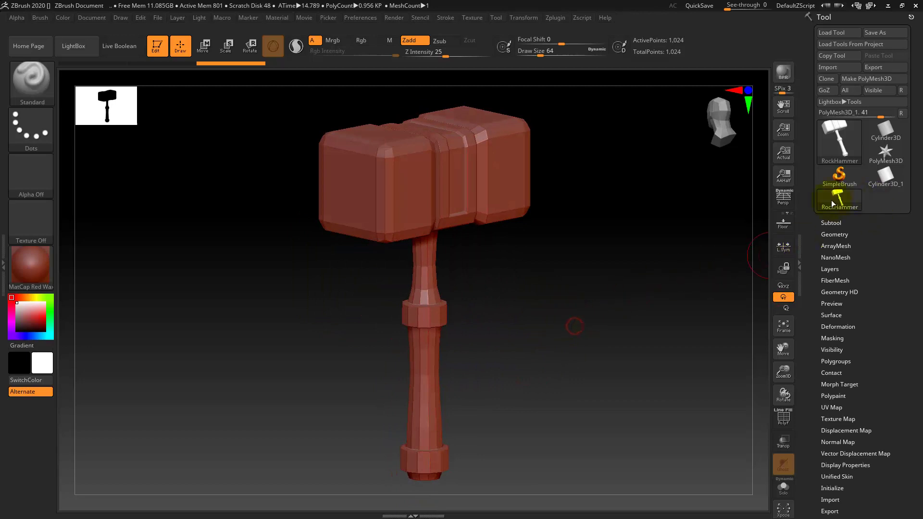
click(783, 197)
mouse_move(527, 301)
mouse_down()
mouse_move(572, 286)
mouse_move(575, 323)
mouse_move(736, 275)
mouse_up()
click(838, 222)
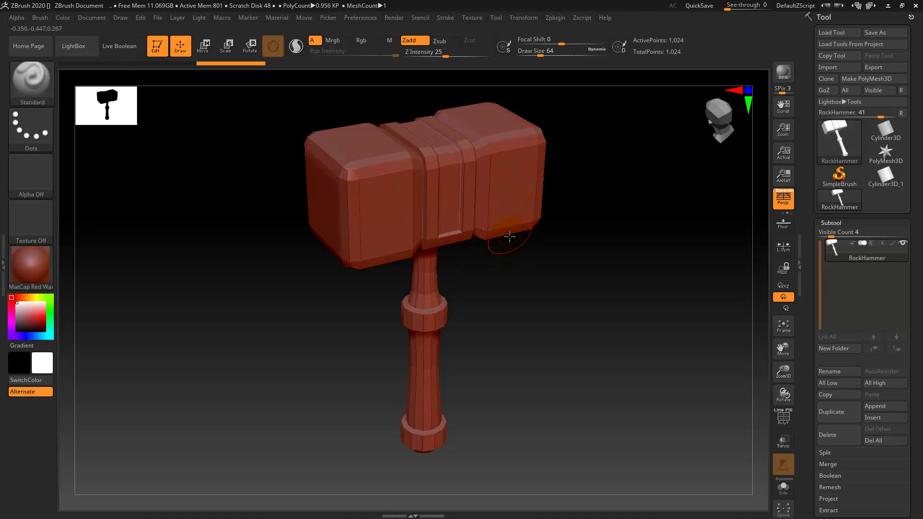
Use Split To Parts to break RockHammer into four separate subtools.
click(838, 453)
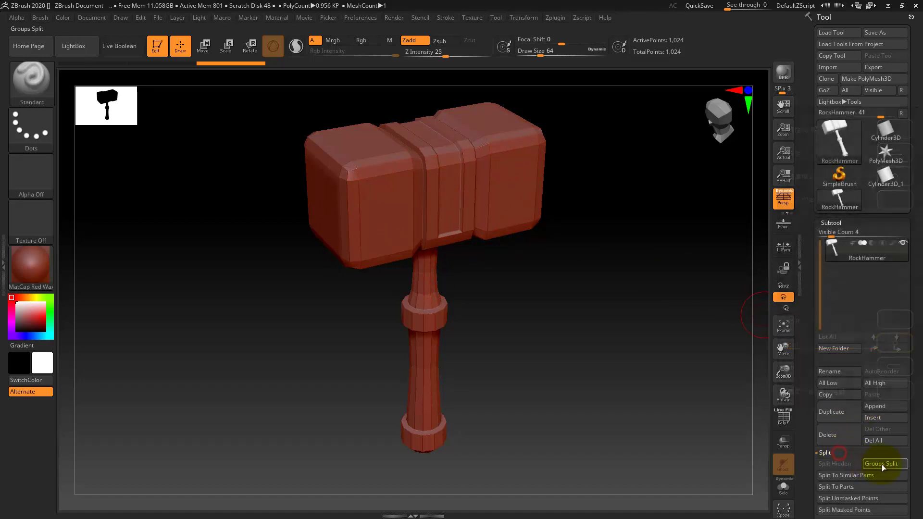
click(867, 487)
click(750, 506)
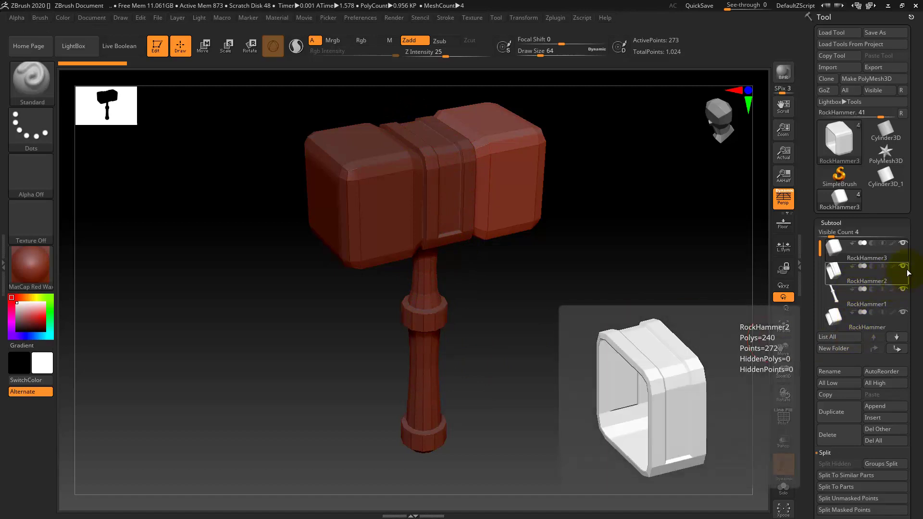
Move RockHammer1 below RockHammer, hide the handle, and select RockHammer2.
click(898, 252)
click(876, 320)
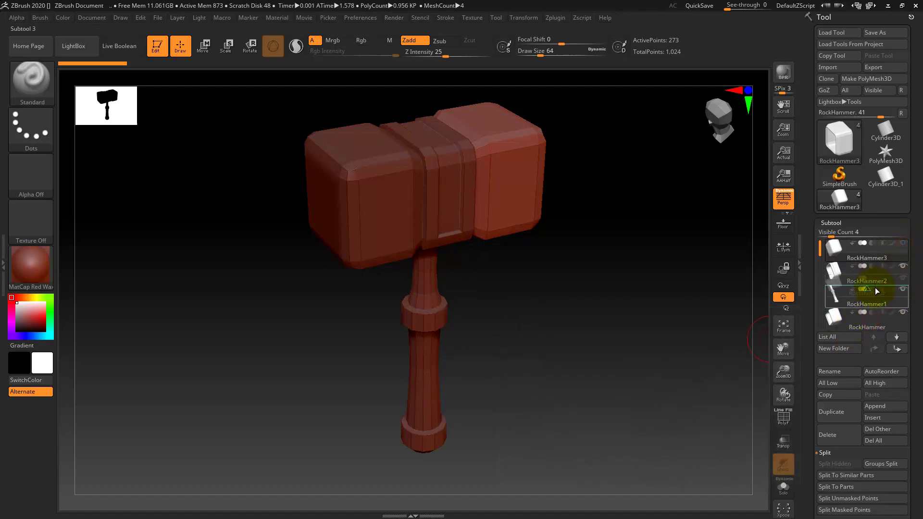
drag(875, 287, 876, 307)
click(902, 312)
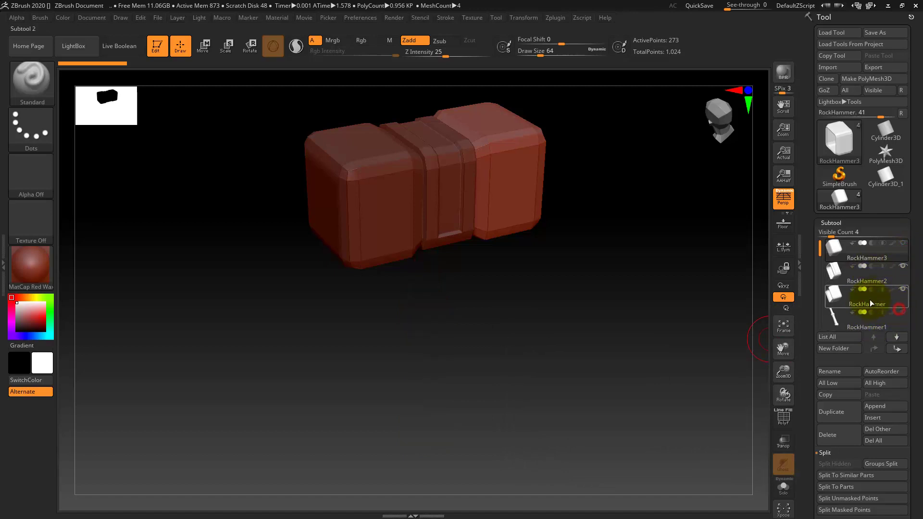
click(883, 280)
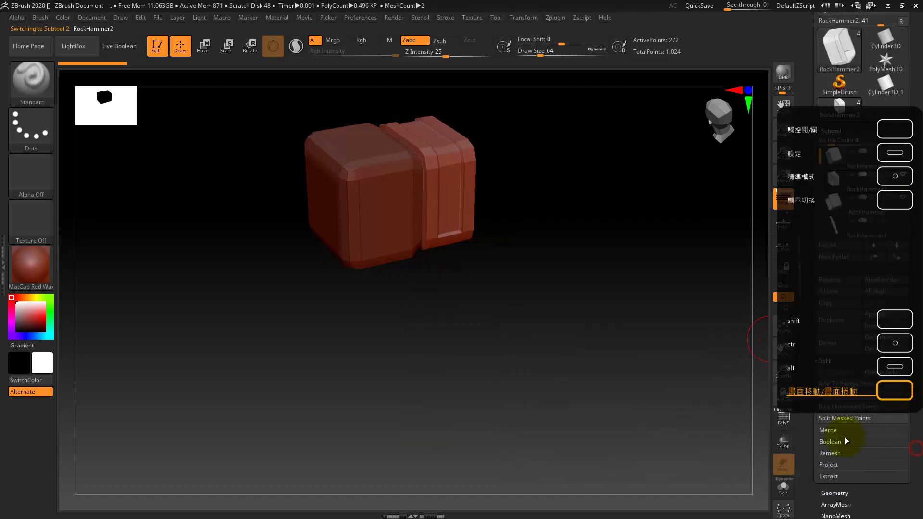
MergeDown RockHammer2 into the subtool beneath, then undo once with Ctrl+Z.
scroll(907, 383, down, 3)
scroll(907, 385, down, 2)
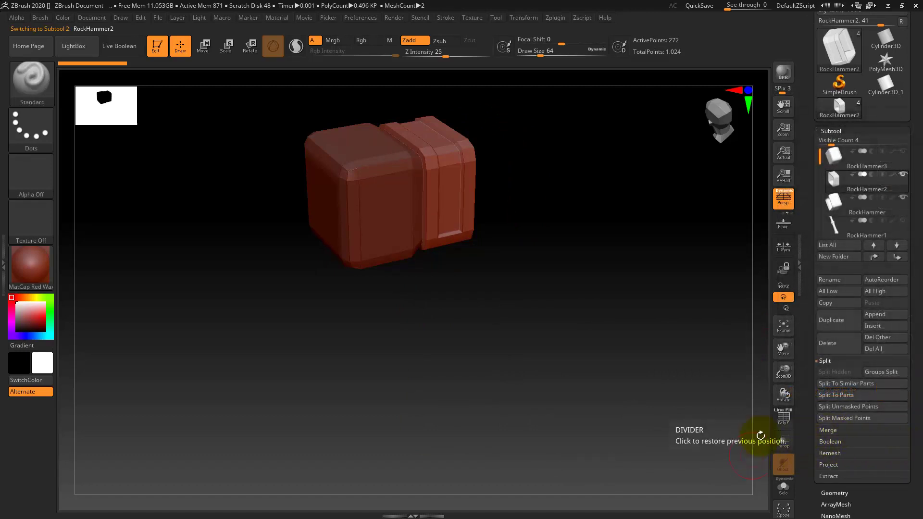
click(838, 435)
click(847, 382)
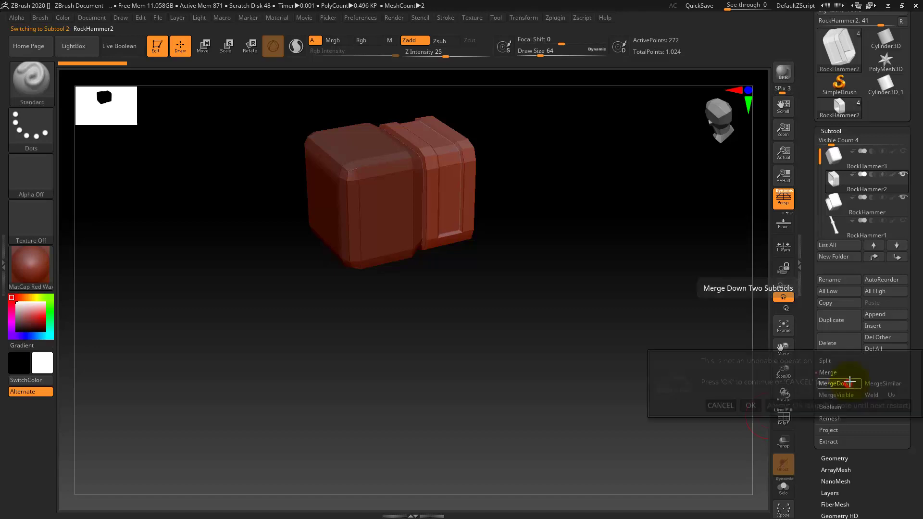
click(753, 405)
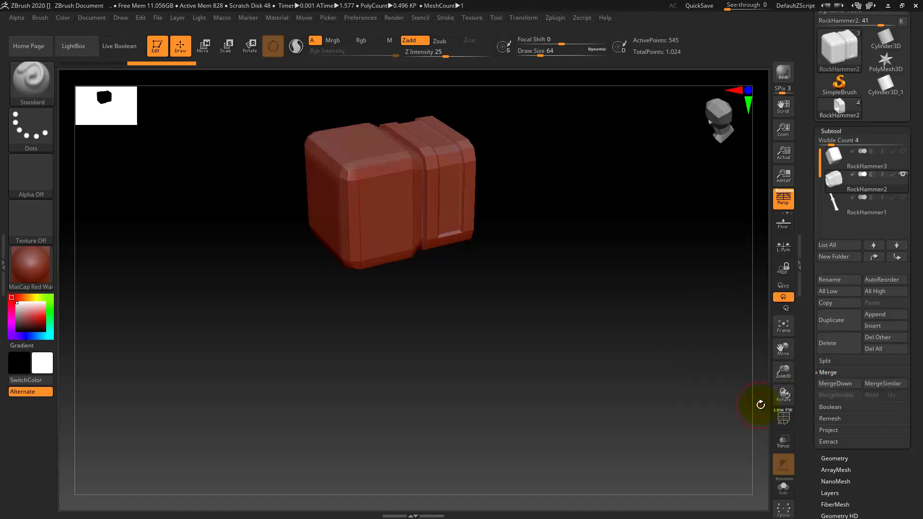
key(ctrl+z)
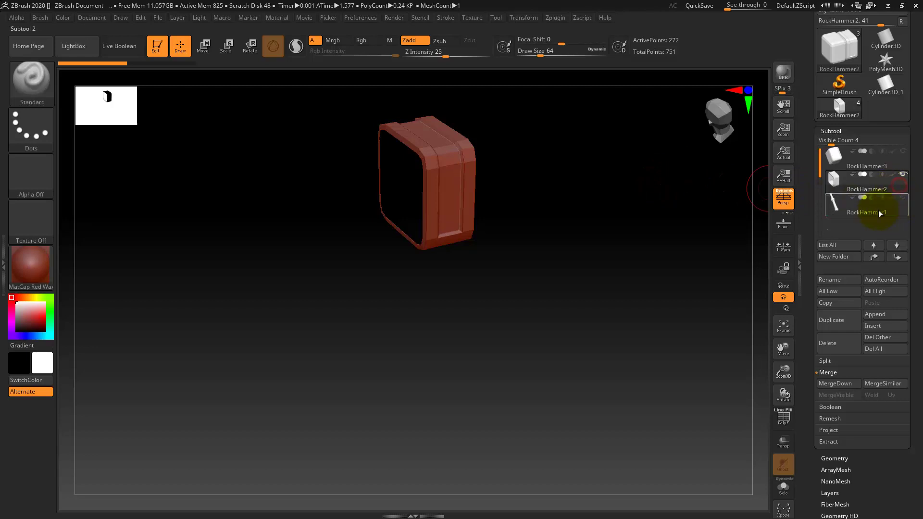
click(908, 227)
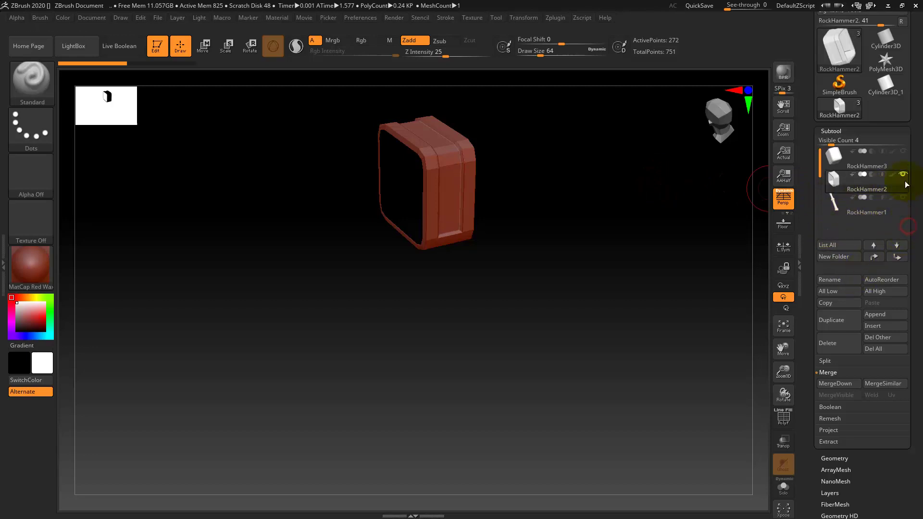
drag(896, 128, 874, 204)
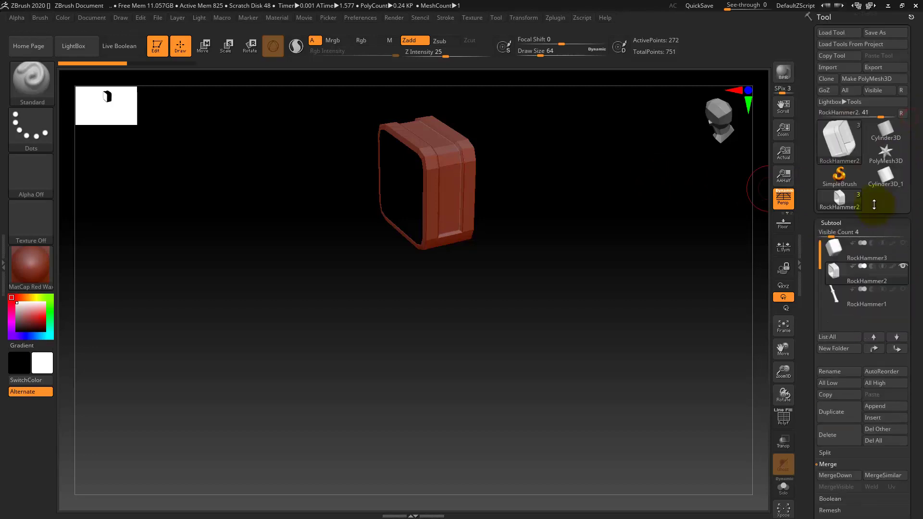
Start a new document without saving and re-import RockHammer.
click(92, 19)
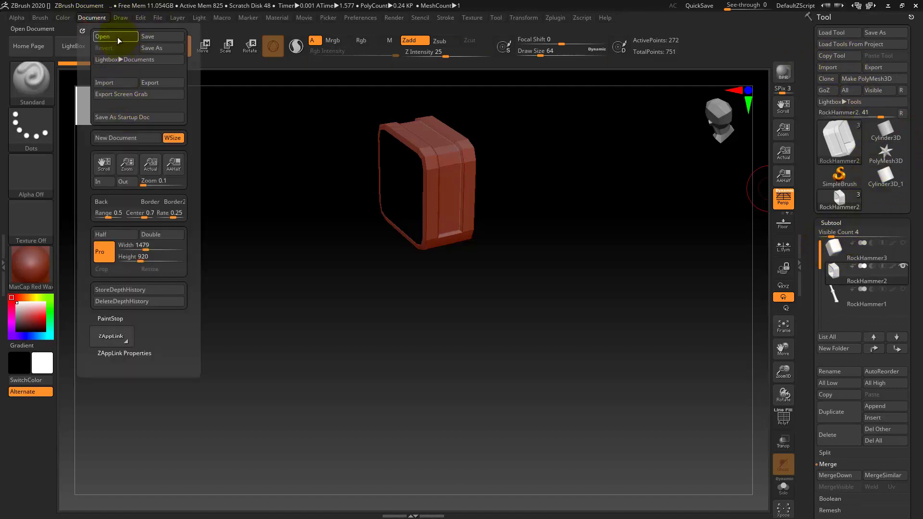
click(115, 140)
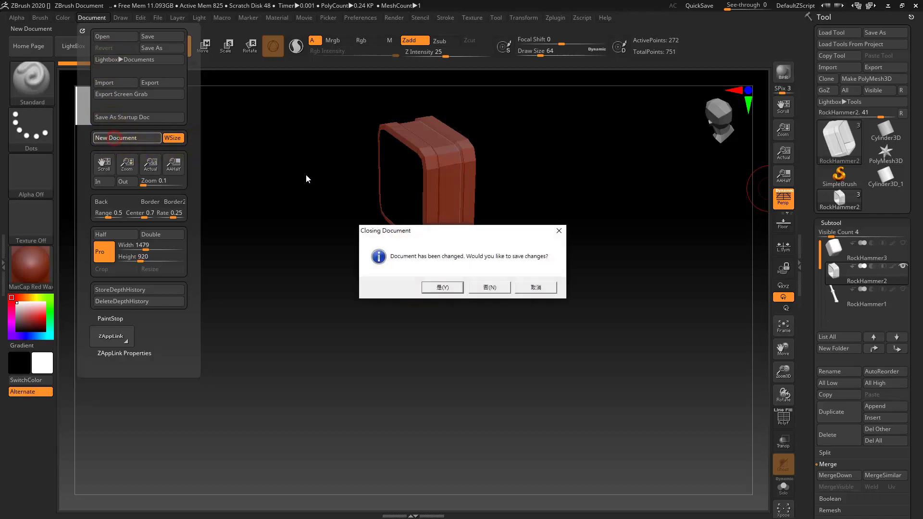
click(486, 288)
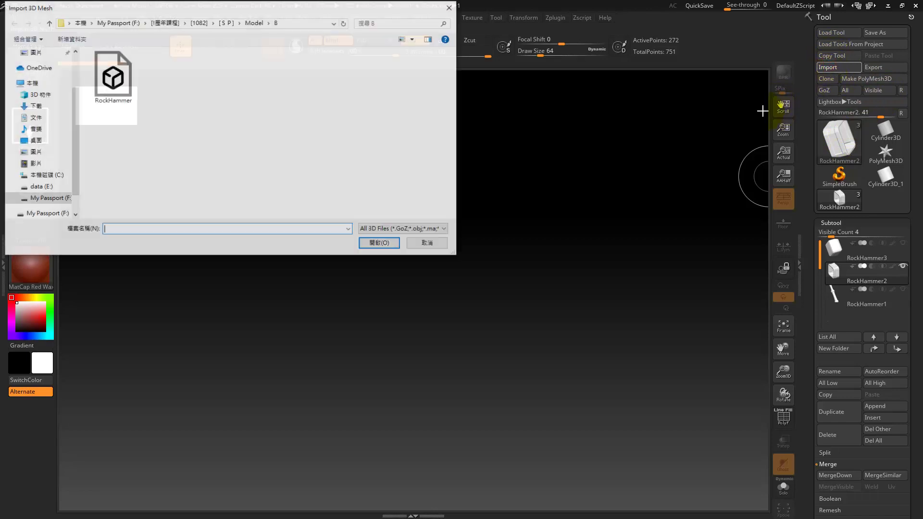
double_click(113, 78)
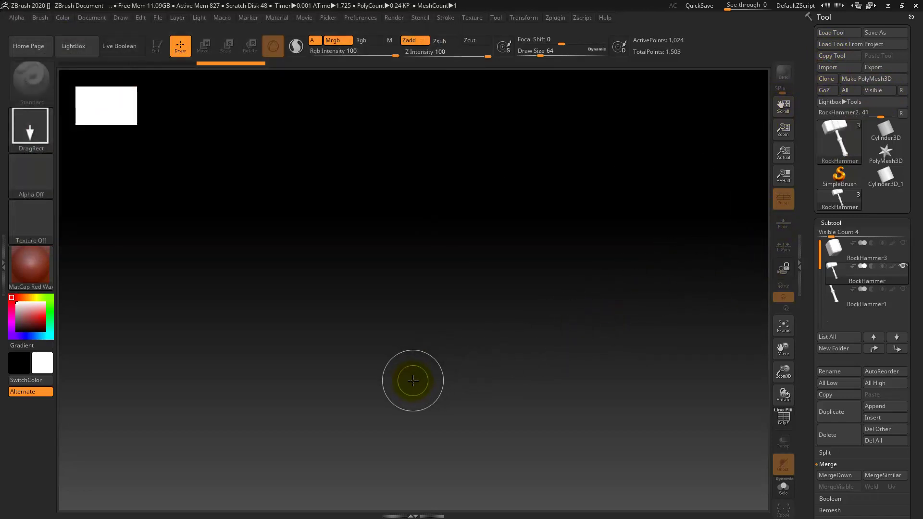
Redraw the hammer in Edit mode, orbit to inspect it, and select RockHammer3.
mouse_move(422, 374)
mouse_down()
mouse_move(381, 132)
mouse_move(316, 175)
mouse_move(289, 392)
mouse_move(186, 445)
mouse_up()
key(t)
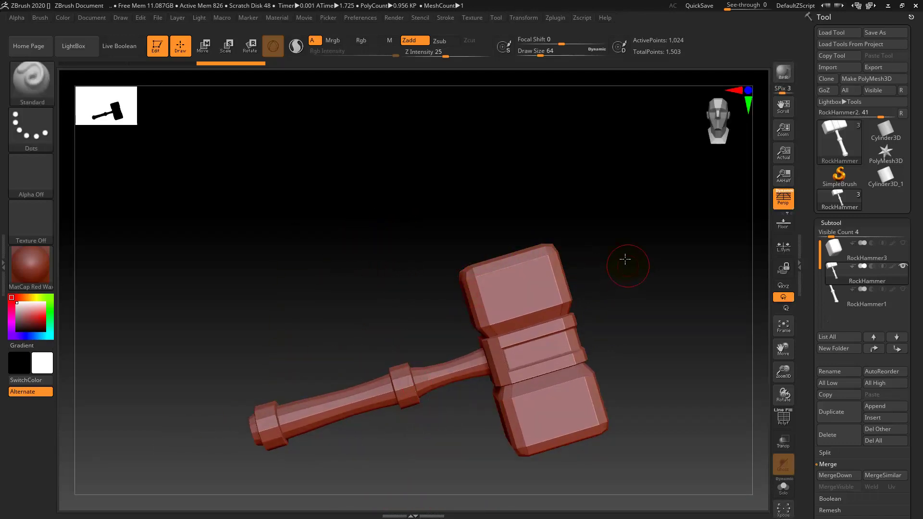
drag(625, 260, 579, 144)
mouse_move(610, 222)
mouse_down()
mouse_move(603, 179)
mouse_move(552, 158)
mouse_move(547, 227)
mouse_up()
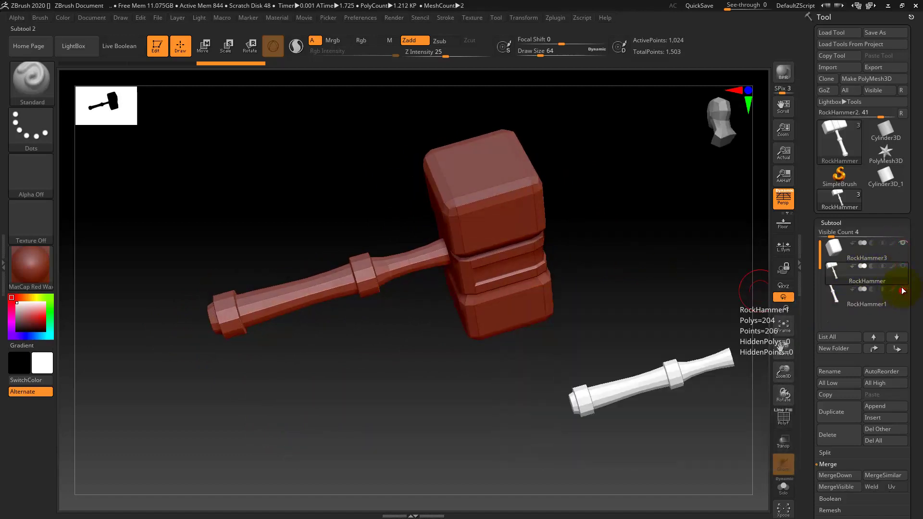
click(898, 257)
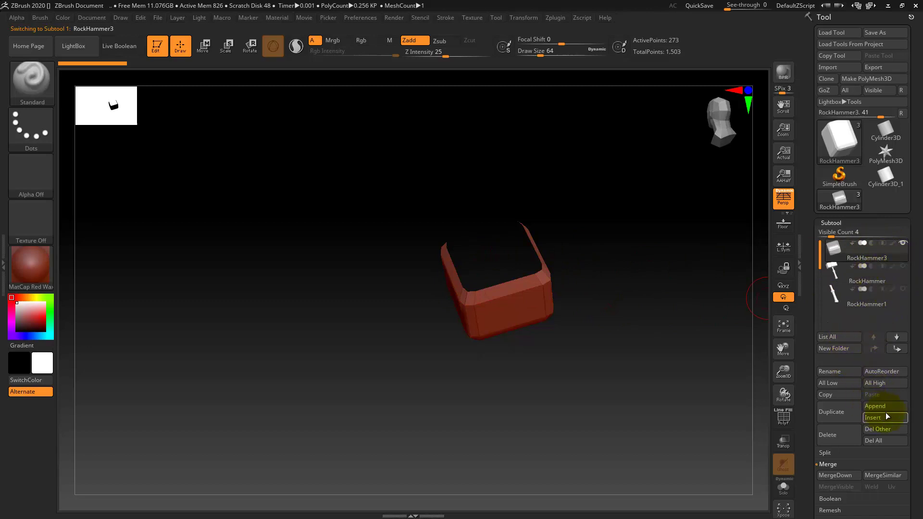
Delete the RockHammer3 and RockHammer1 subtools, keeping only RockHammer.
click(841, 437)
click(750, 459)
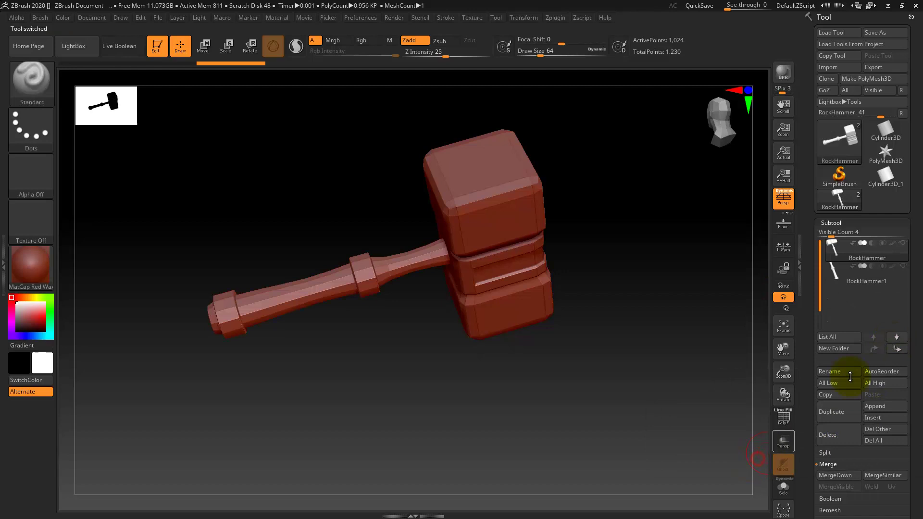
click(891, 282)
click(827, 437)
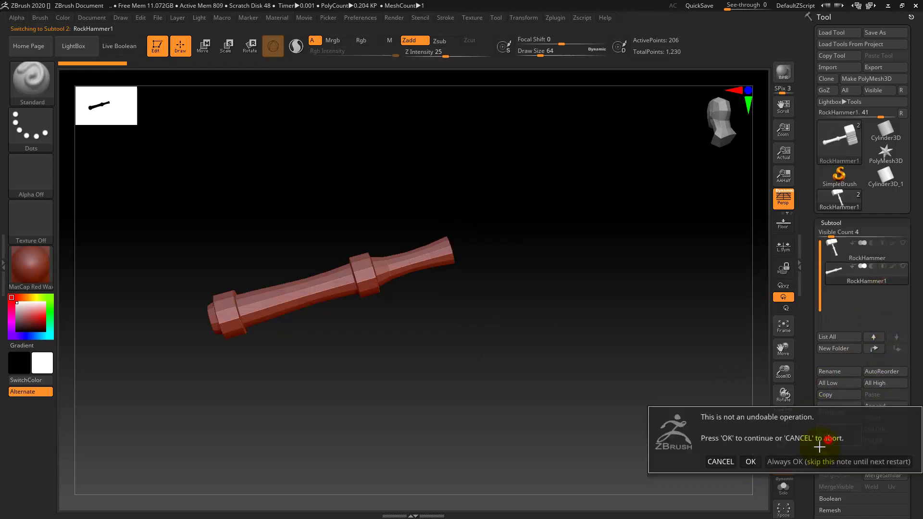
click(747, 460)
drag(913, 408, 921, 381)
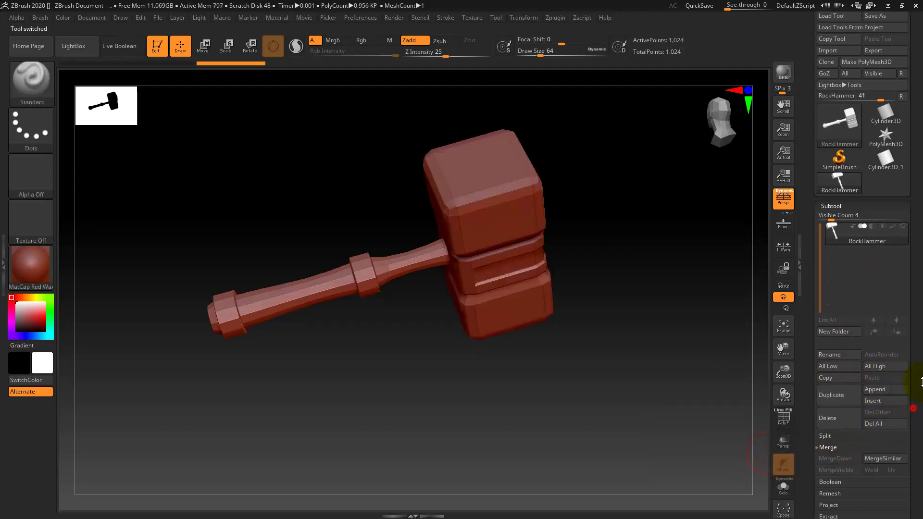
scroll(855, 380, down, 5)
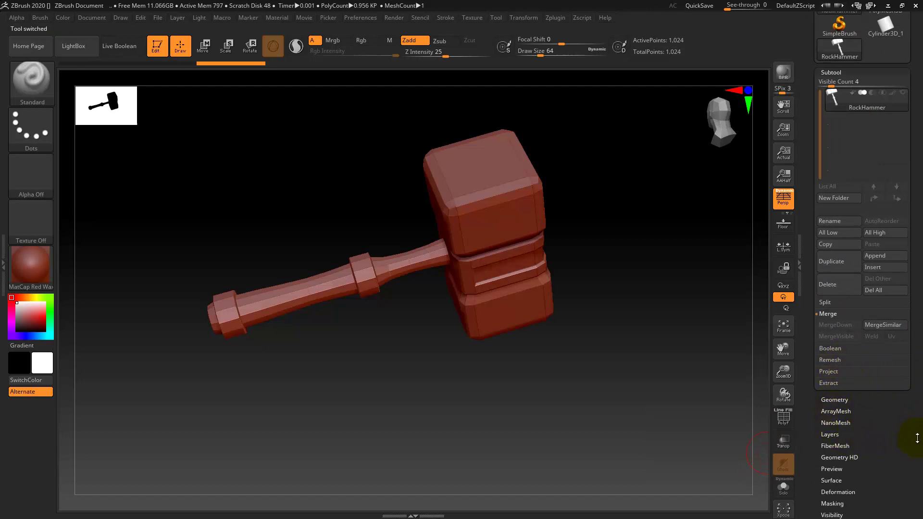
drag(917, 438, 887, 408)
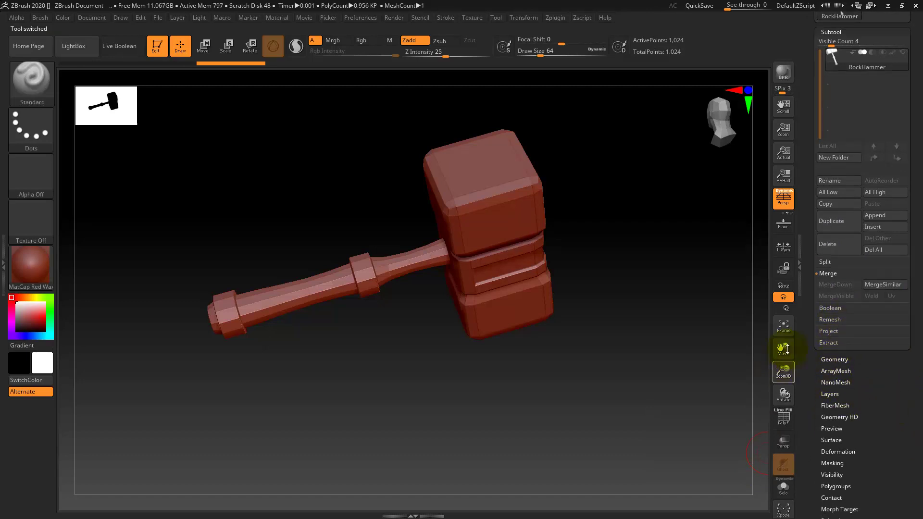
Split the hammer into part subtools and move RockHammer3 to third in the list.
click(857, 263)
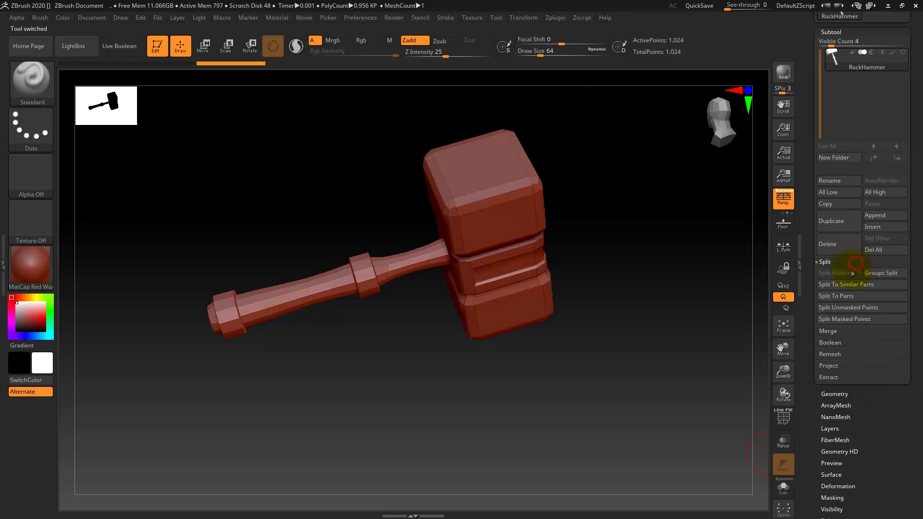
click(841, 295)
click(748, 318)
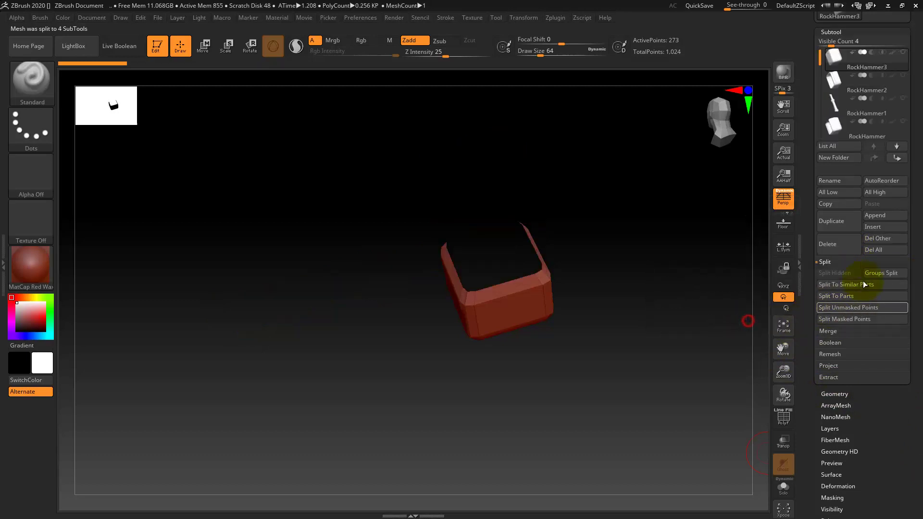
click(861, 89)
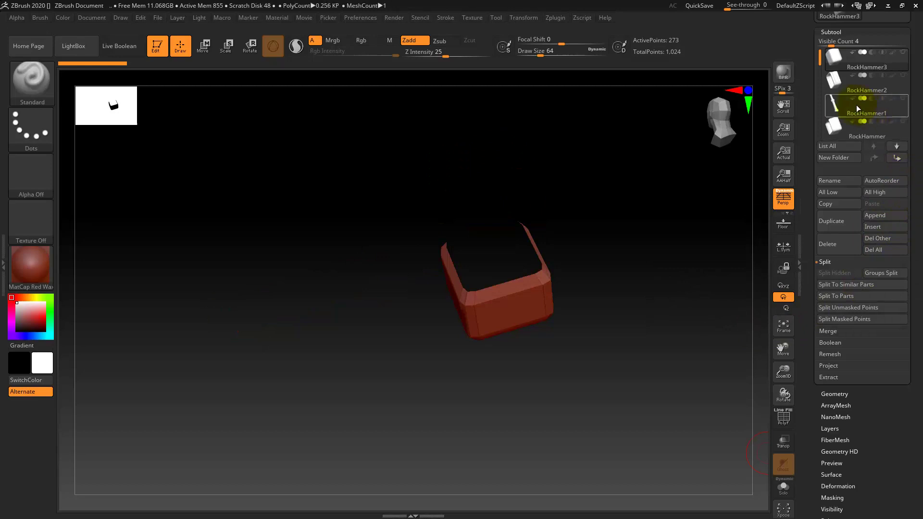
drag(875, 67, 868, 105)
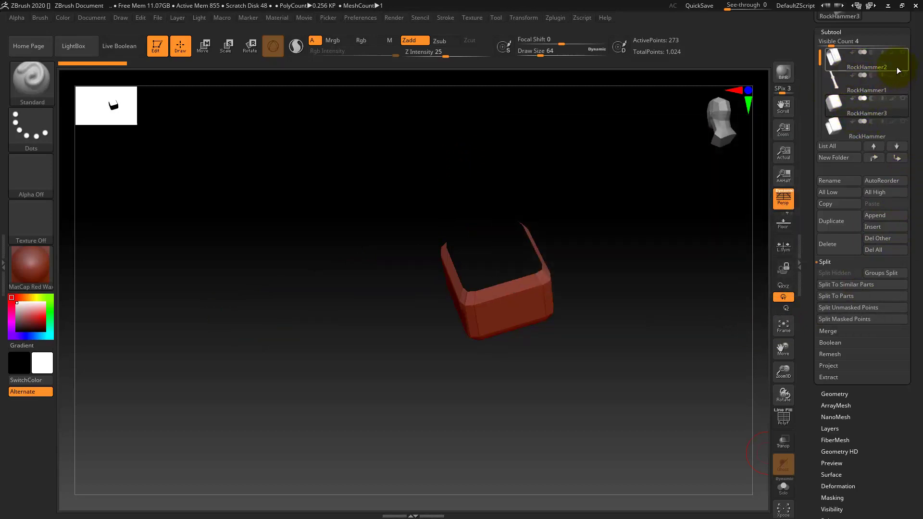
Toggle piece visibility to show both head blocks, then combine them with MergeDown.
click(907, 53)
click(902, 74)
click(907, 53)
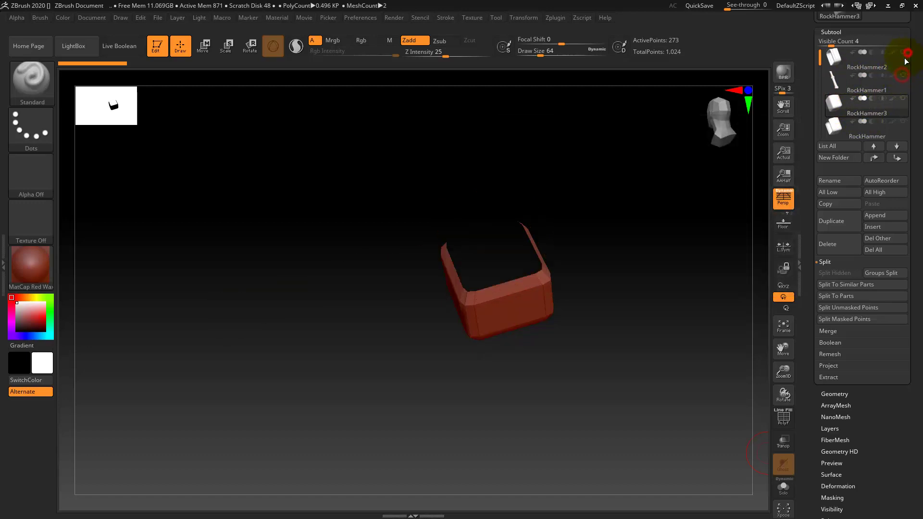
click(902, 121)
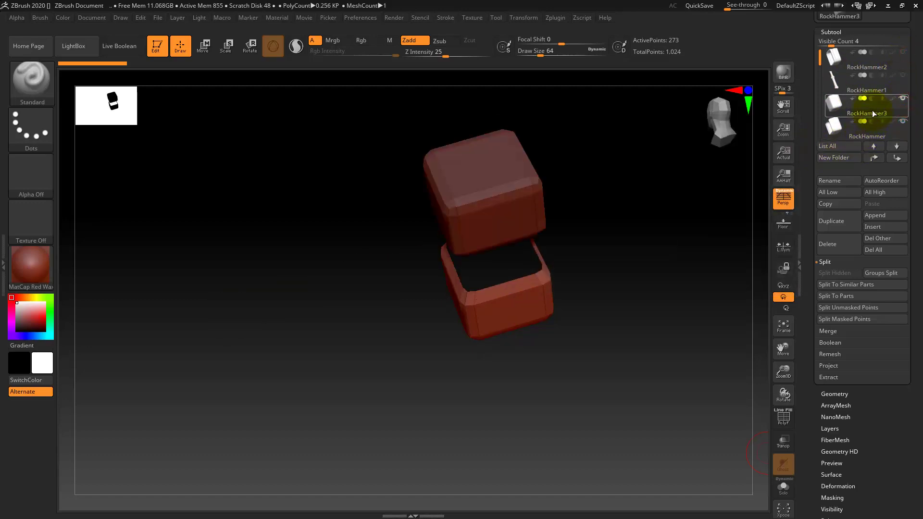
click(901, 112)
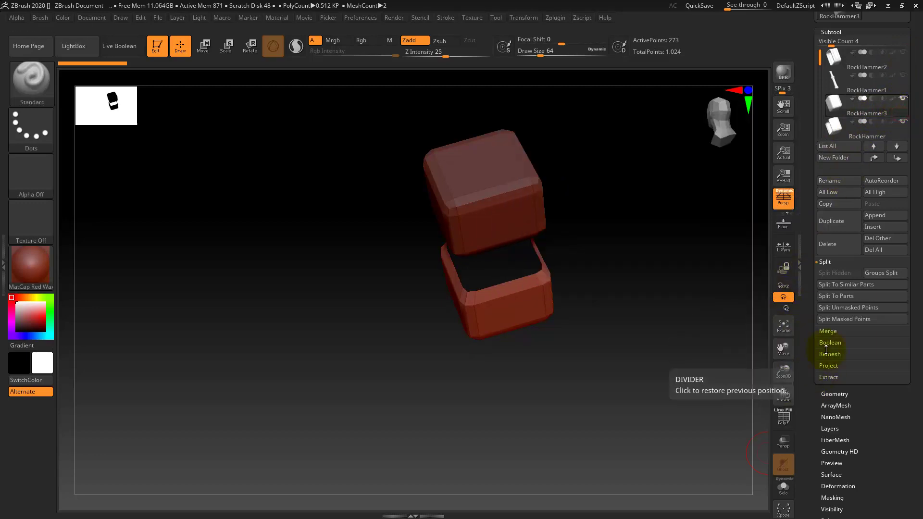
click(845, 332)
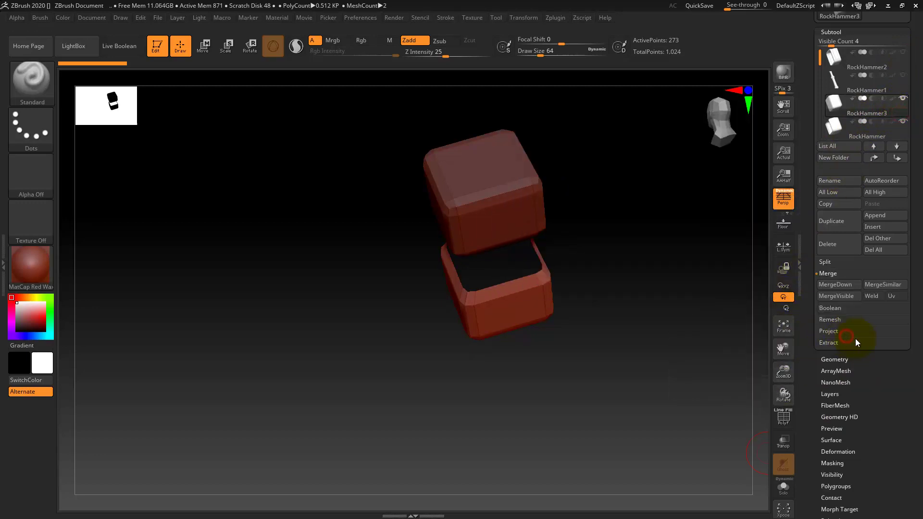
click(847, 289)
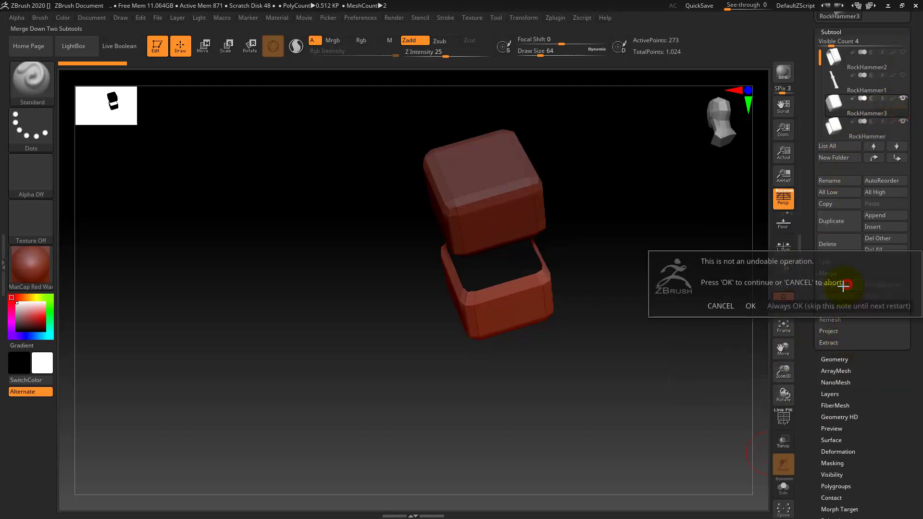
click(750, 306)
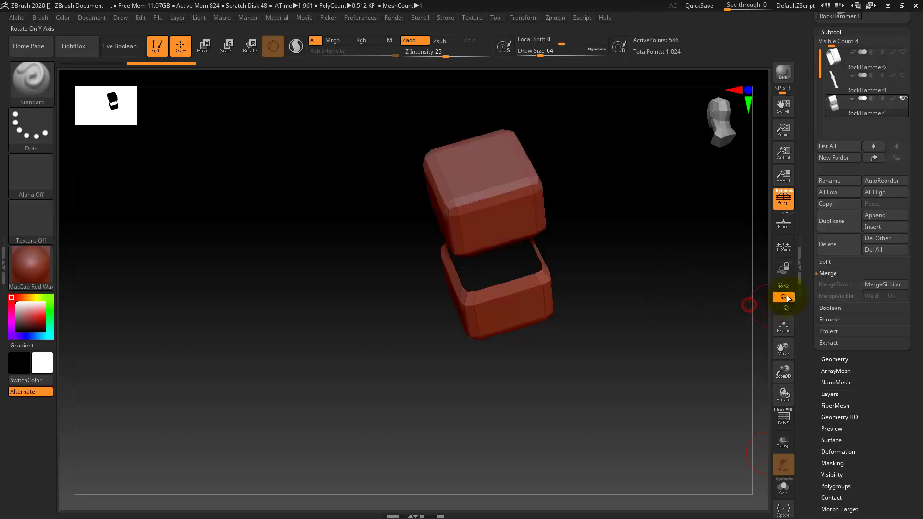
Unhide the handle and middle band and orbit to a three-quarter view of the head.
click(892, 91)
click(903, 52)
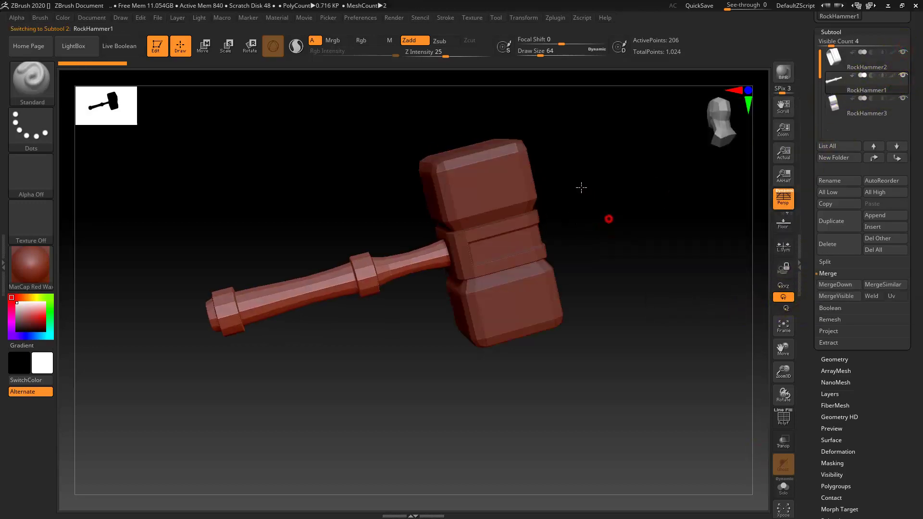
mouse_move(581, 188)
mouse_down()
mouse_move(562, 196)
mouse_move(684, 268)
mouse_move(582, 183)
mouse_move(546, 218)
mouse_up()
click(783, 285)
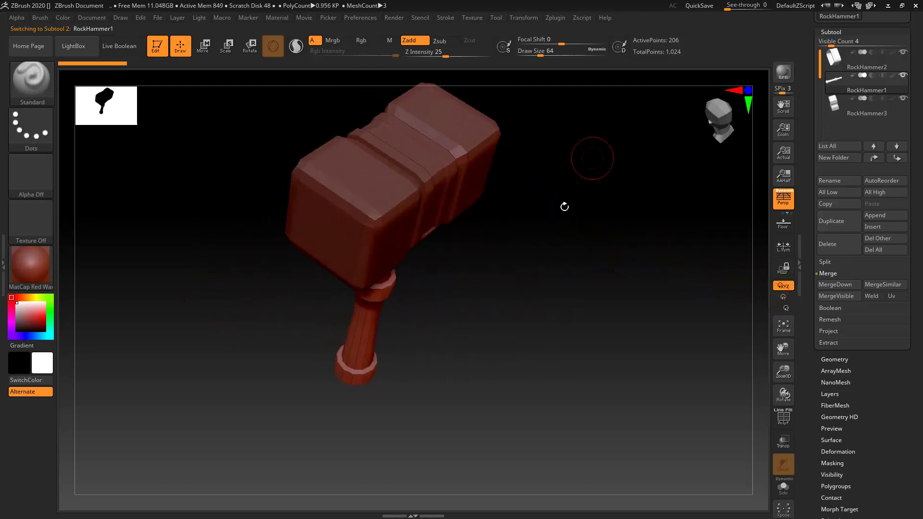
click(783, 298)
drag(507, 257, 516, 349)
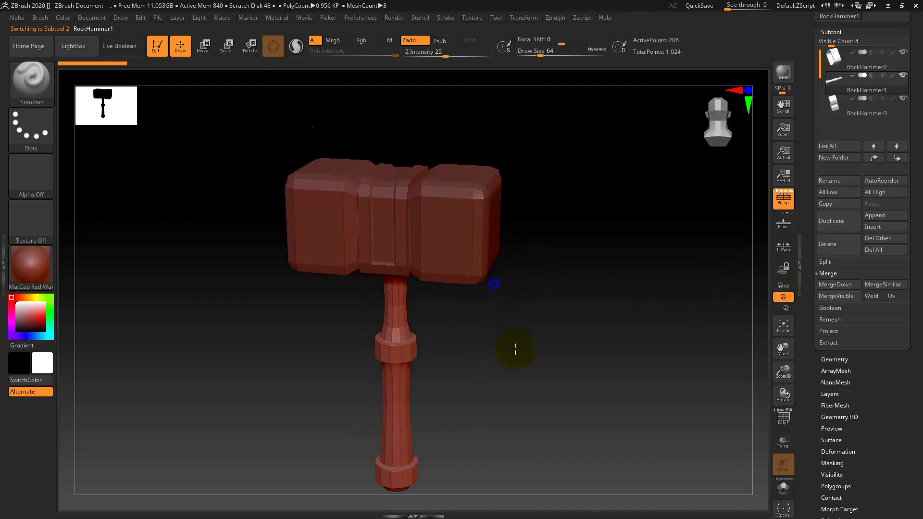
drag(556, 279, 553, 282)
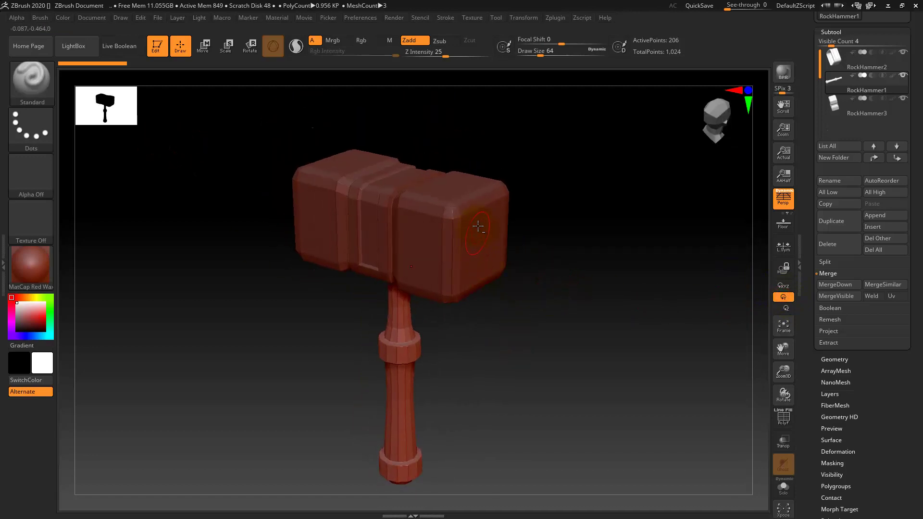
Alt-click the head to make RockHammer3 active, toggling briefly between Move (W) and Draw (Q).
alt+click(483, 225)
drag(572, 237, 567, 237)
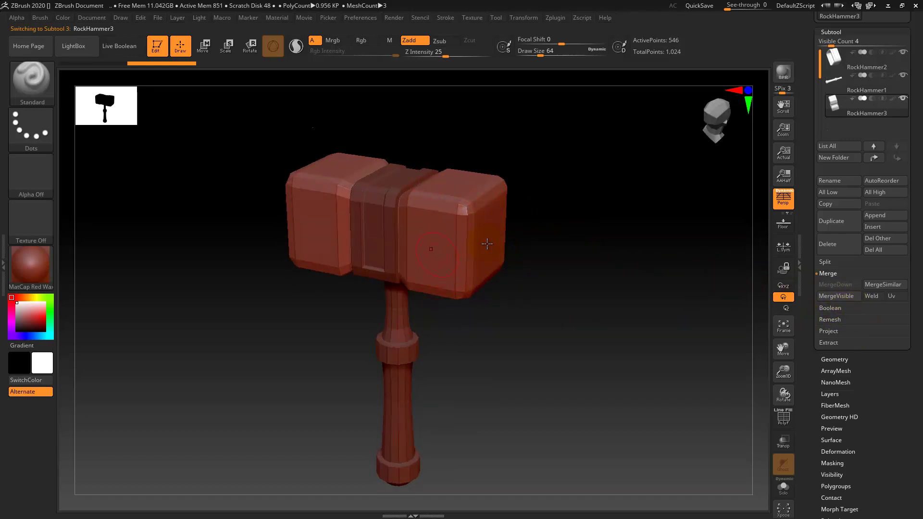
key(w)
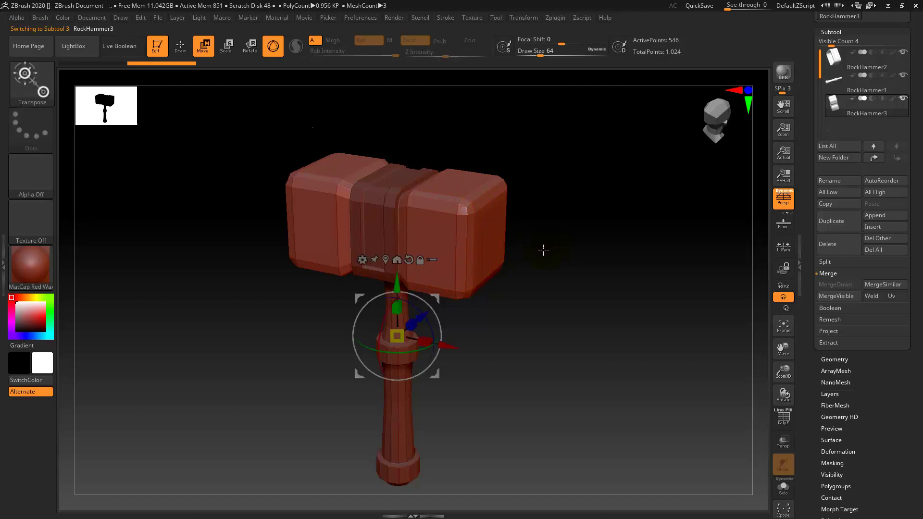
key(q)
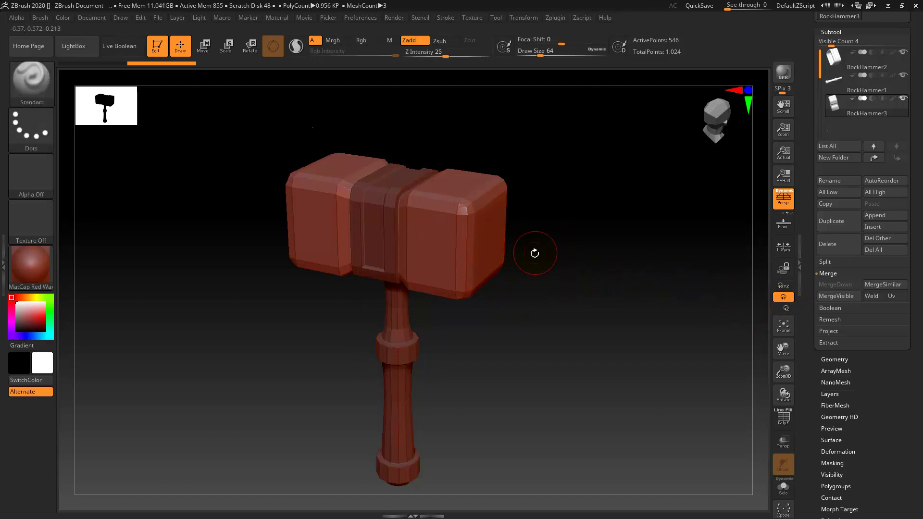
key(w)
key(q)
Show the Geometry options and orbit the hammer to an upright side view.
click(834, 359)
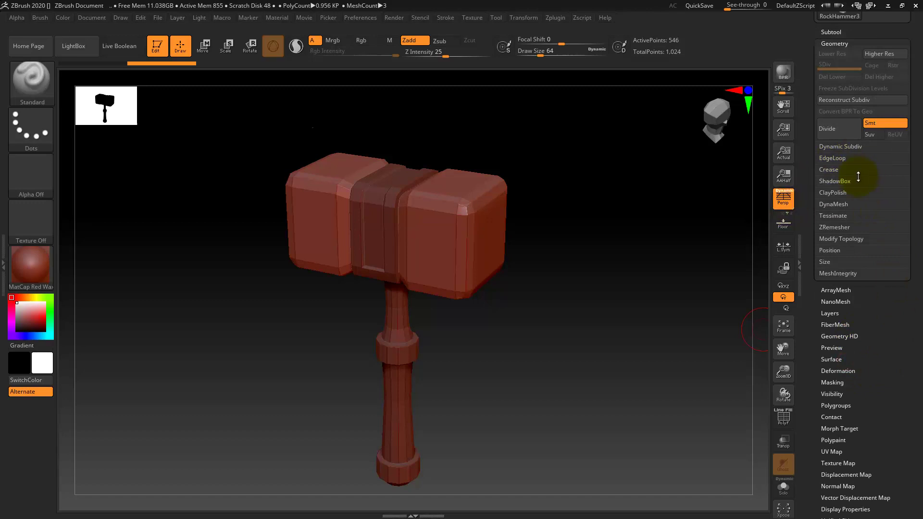
drag(917, 257, 880, 276)
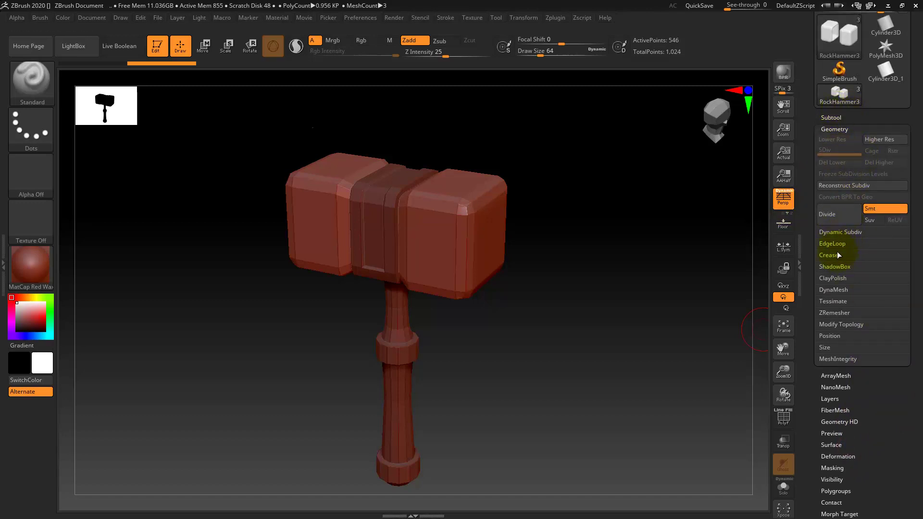
mouse_move(529, 238)
alt+mouse_down()
mouse_move(547, 274)
mouse_move(525, 278)
alt+mouse_up()
drag(551, 264, 529, 282)
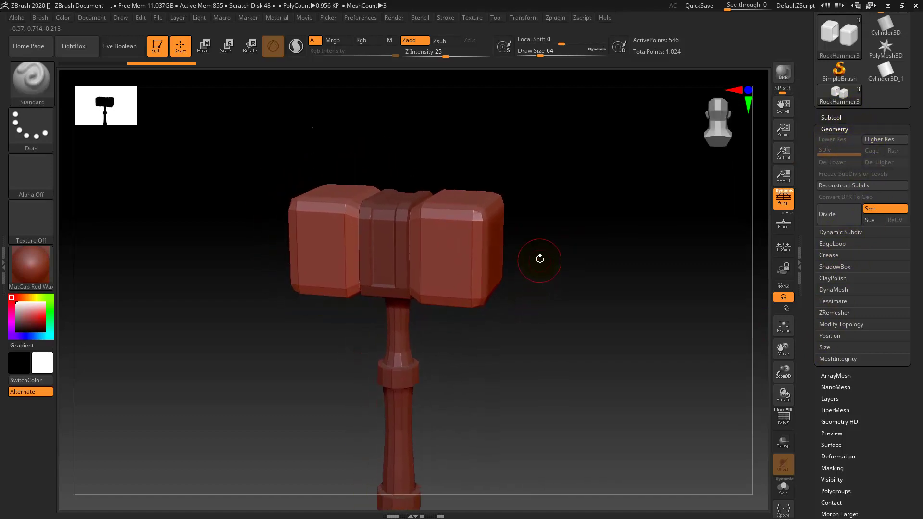
mouse_move(553, 252)
mouse_down()
mouse_move(536, 291)
mouse_move(550, 291)
mouse_move(571, 249)
mouse_up()
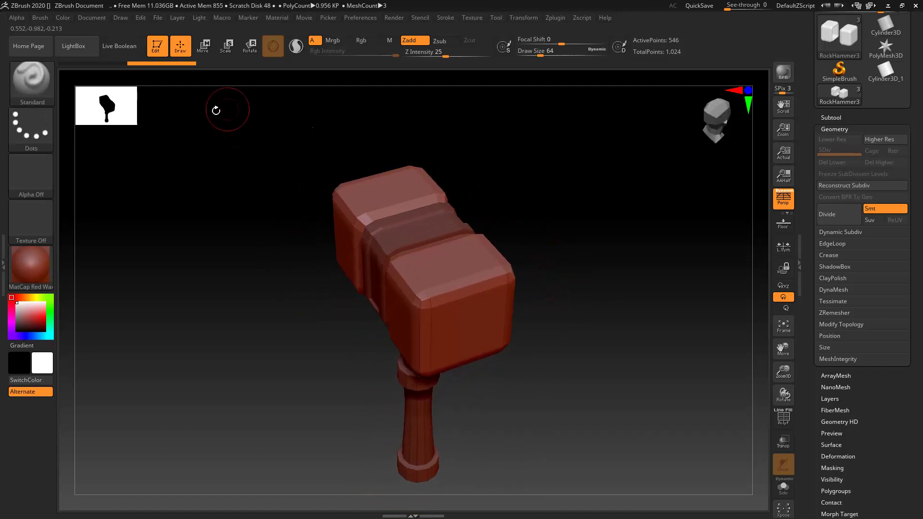
drag(274, 256, 275, 280)
shift+drag(301, 334, 309, 309)
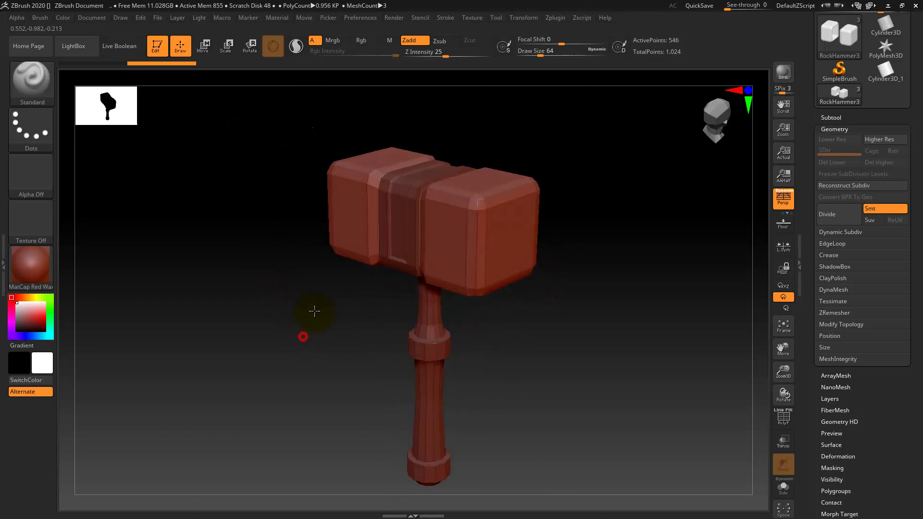
mouse_move(540, 321)
alt+mouse_down()
mouse_move(538, 342)
mouse_move(528, 325)
mouse_move(576, 367)
alt+mouse_up()
Mask the whole active piece with Ctrl-click, then clear the mask.
ctrl+alt+click(535, 328)
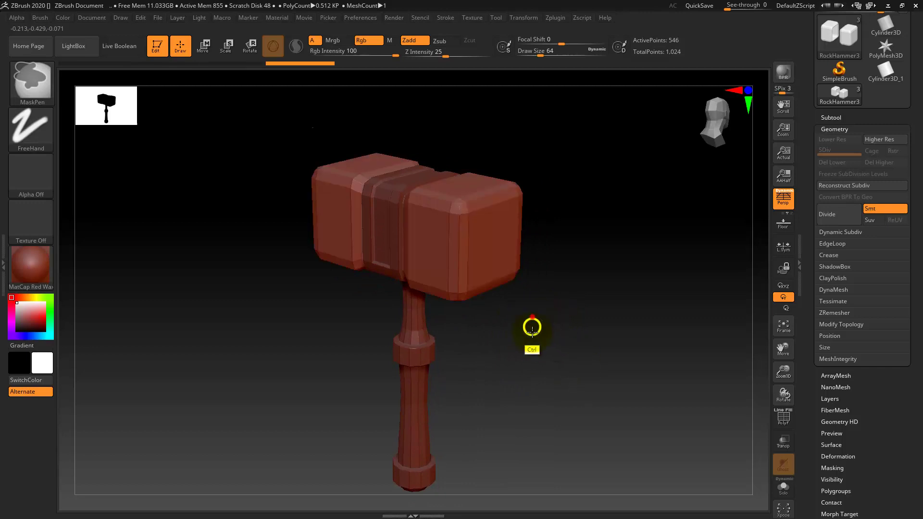
mouse_move(541, 318)
mouse_down()
mouse_move(546, 324)
mouse_move(521, 324)
mouse_move(515, 311)
mouse_up()
ctrl+alt+click(519, 310)
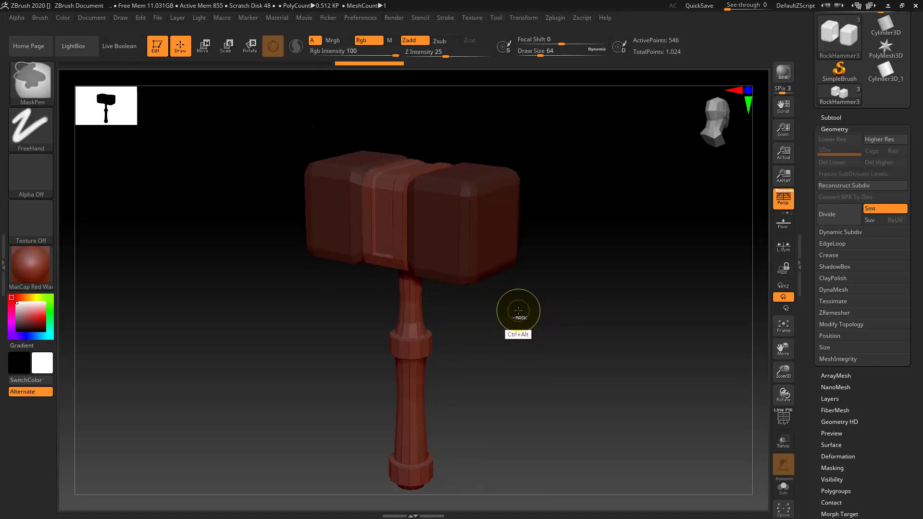
ctrl+click(534, 308)
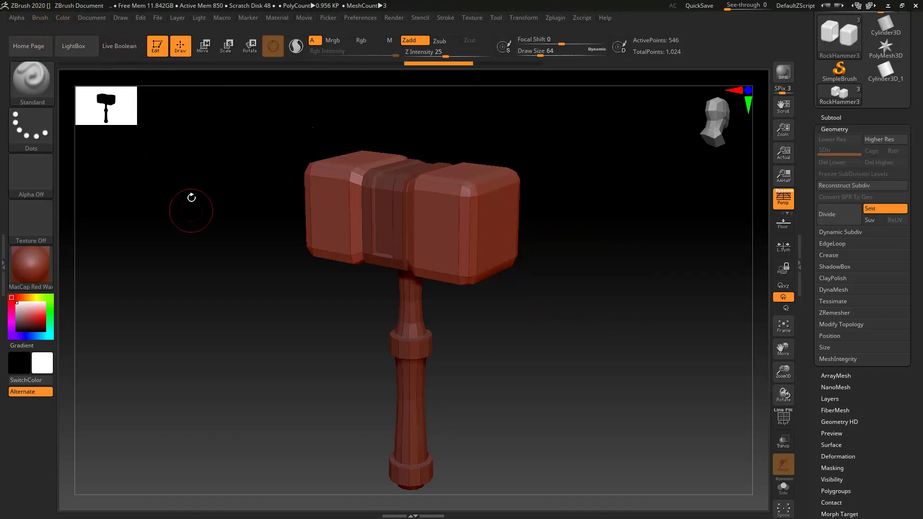
Pick the Blob brush, browse LightBox's brush folders, then close it with the hammer unchanged.
key(b)
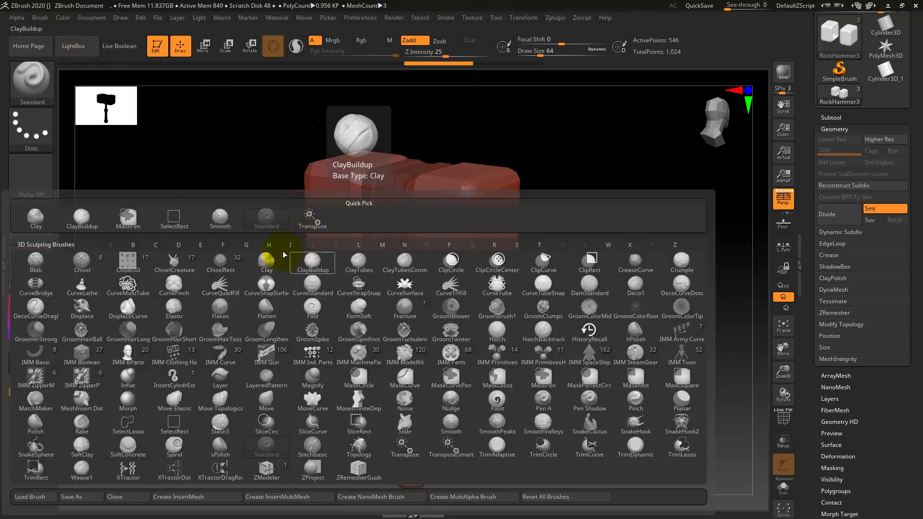
key(b)
key(l)
key(comma)
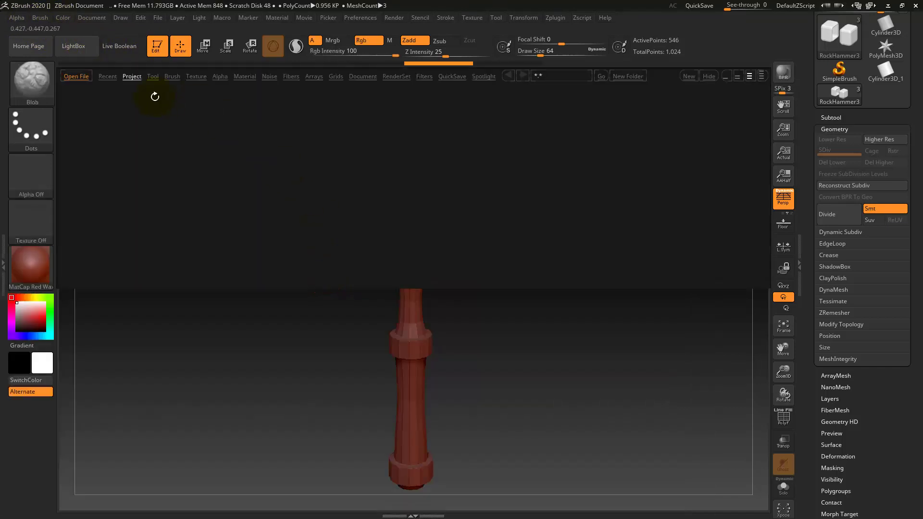
click(171, 76)
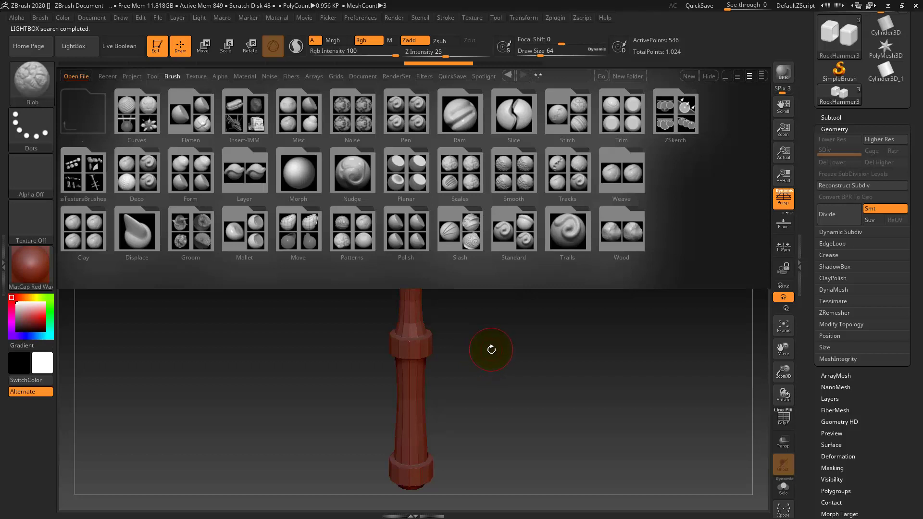
mouse_move(485, 349)
alt+mouse_down()
mouse_move(479, 339)
mouse_move(478, 350)
mouse_move(510, 324)
mouse_move(551, 330)
alt+mouse_up()
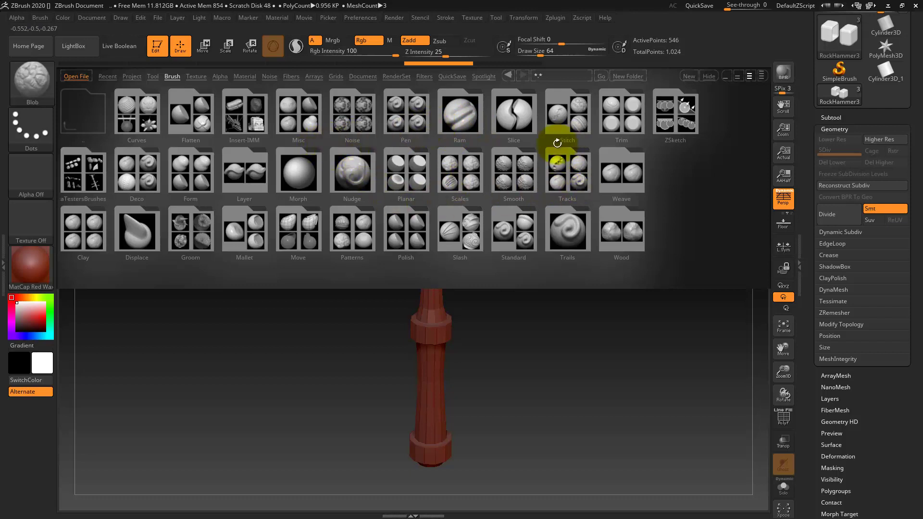
drag(343, 324, 351, 314)
key(comma)
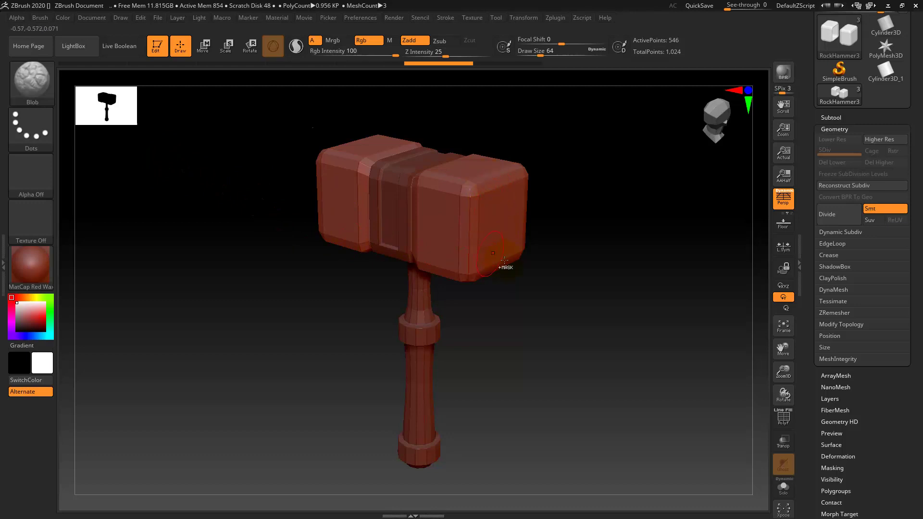
Preview the hammer subdivided, then drop back to its lowest subdivision level.
key(ctrl+d)
key(ctrl+d)
key(ctrl+d)
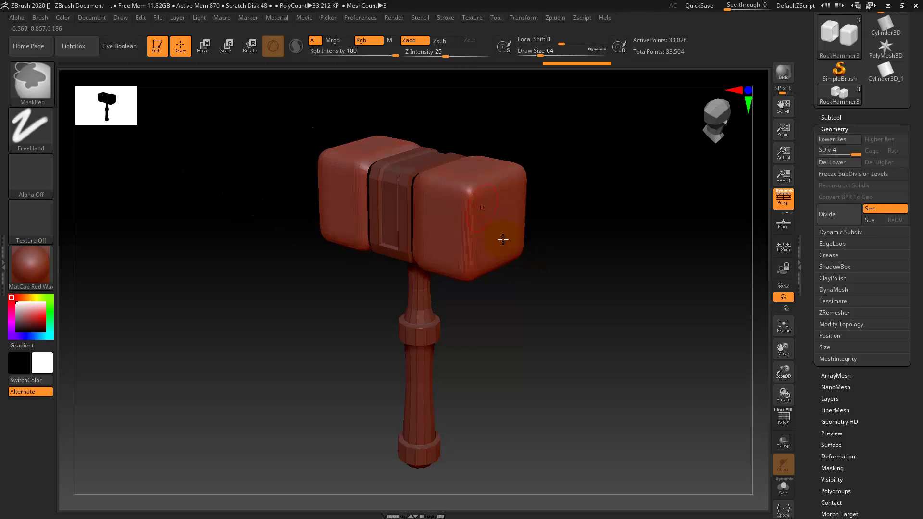
key(shift+d)
mouse_move(506, 329)
mouse_down()
mouse_move(509, 359)
mouse_move(535, 328)
mouse_up()
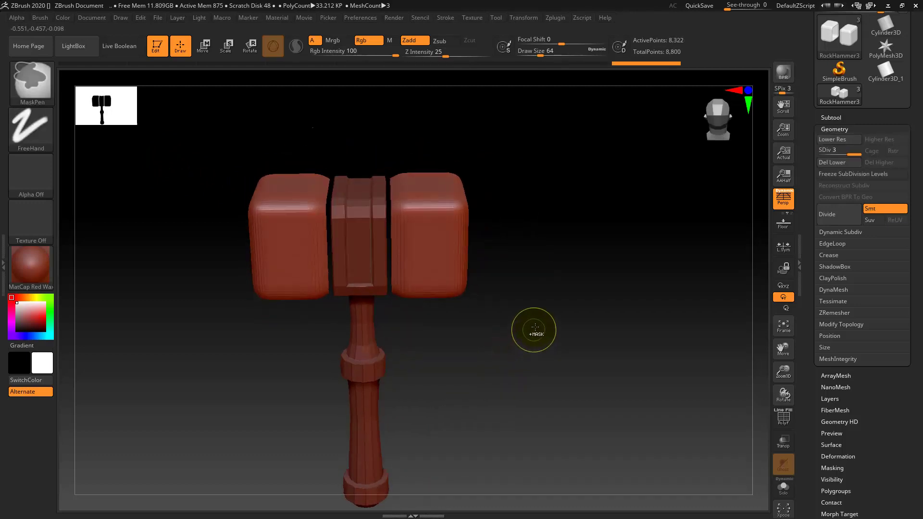
key(shift+d)
key(shift+d)
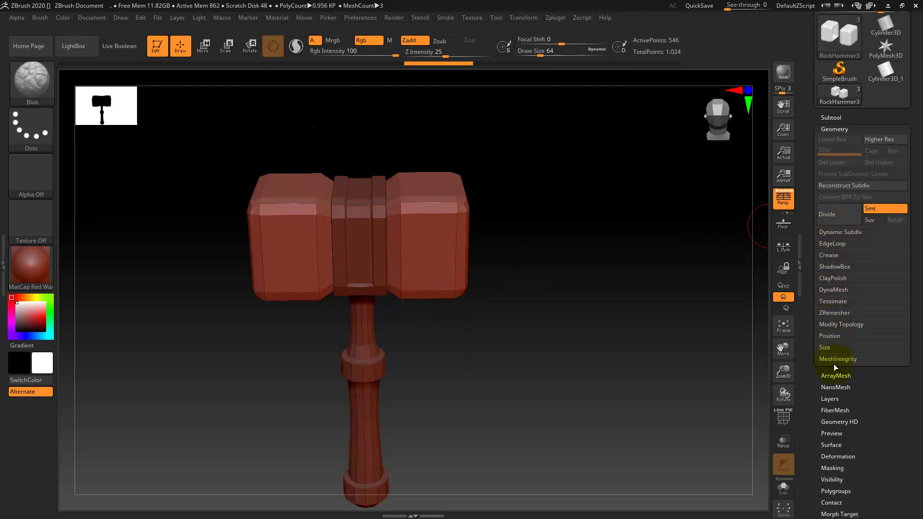
In Geometry, turn Smt off and Divide the hammer twice to keep hard edges.
scroll(917, 245, up, 3)
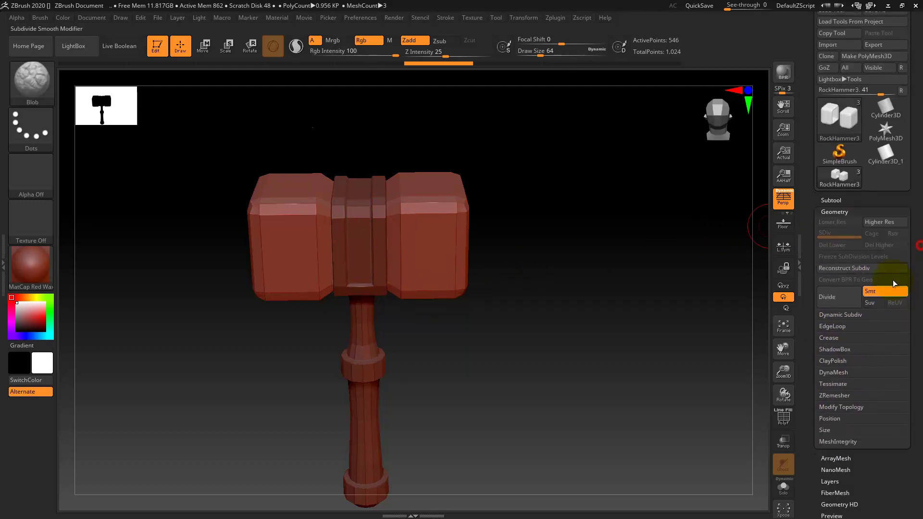
click(842, 210)
click(850, 210)
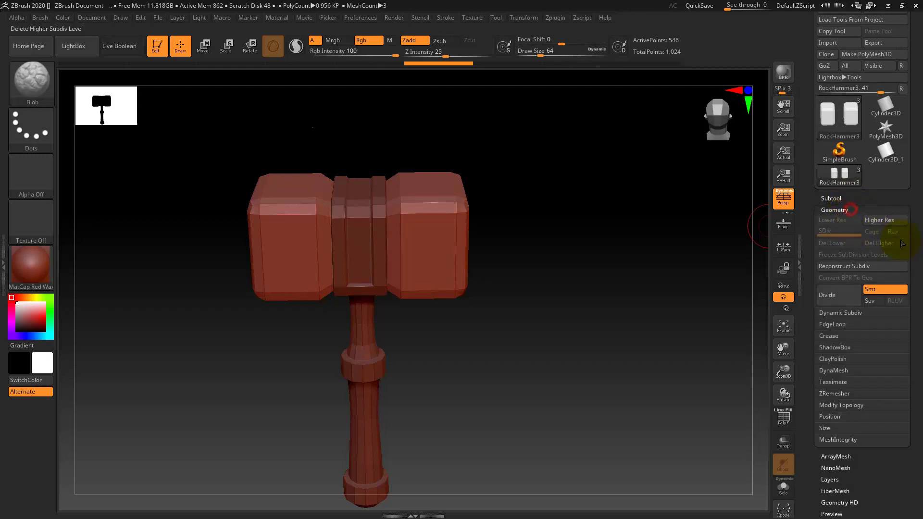
click(879, 288)
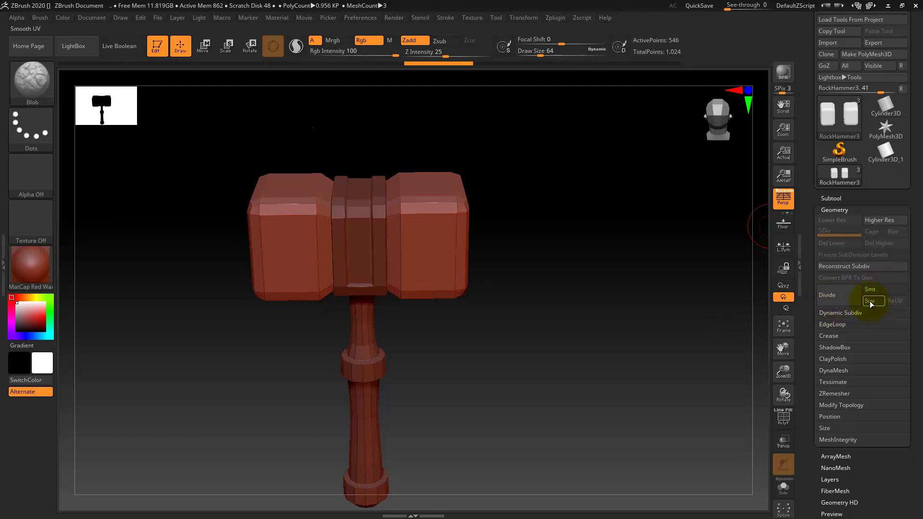
click(869, 300)
click(836, 301)
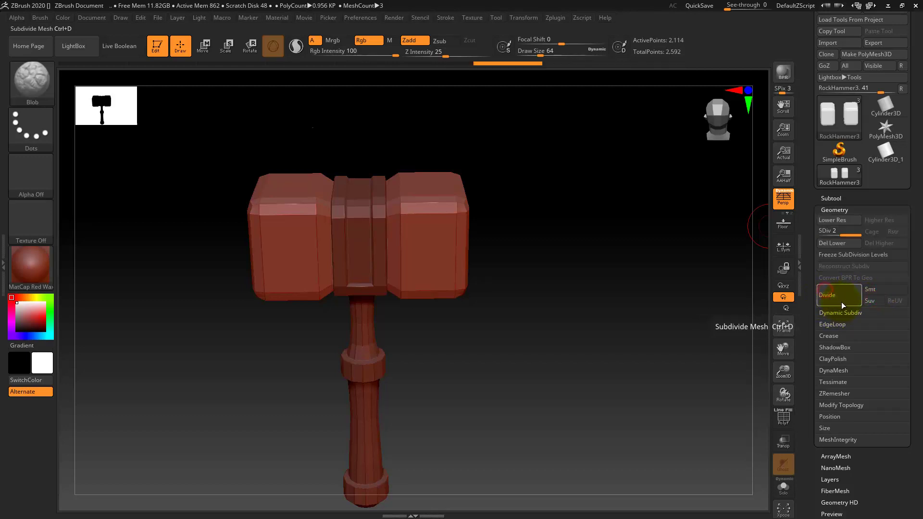
click(877, 289)
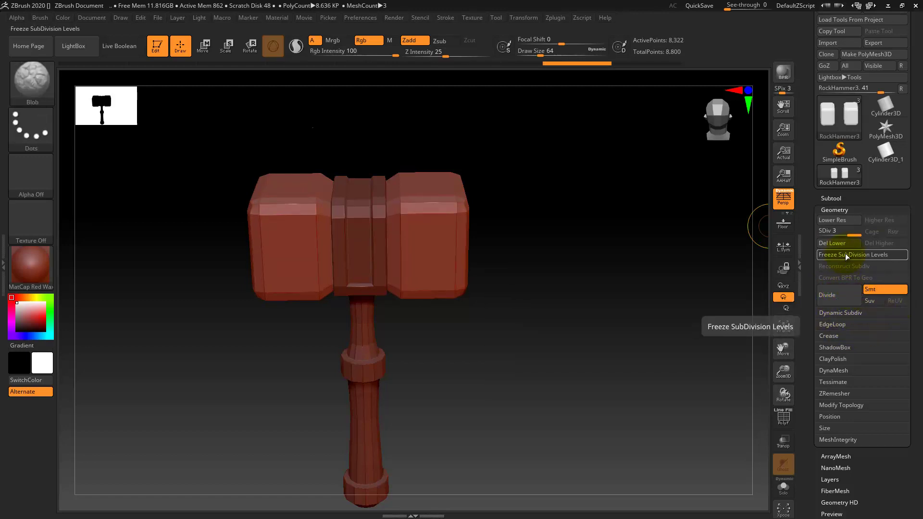
Del Lower, turn Smt on and Divide twice more to about 131,586 points.
click(840, 241)
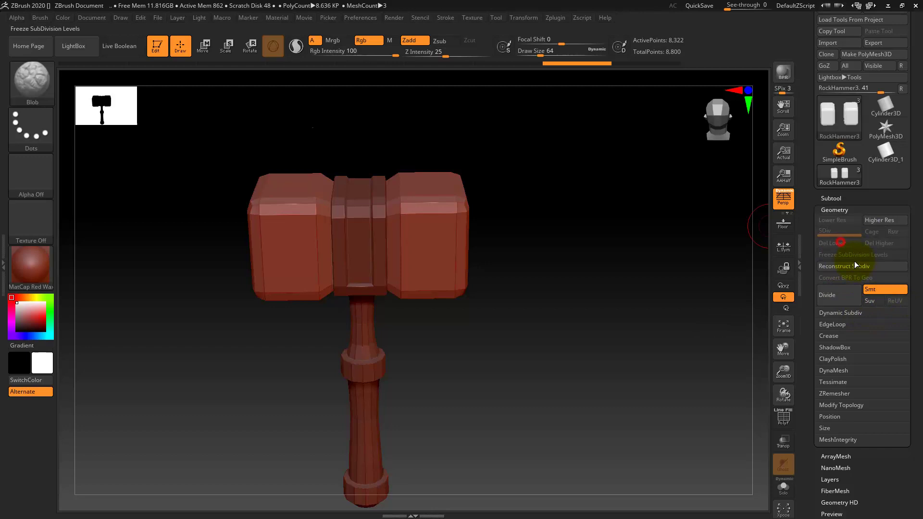
click(842, 294)
click(840, 296)
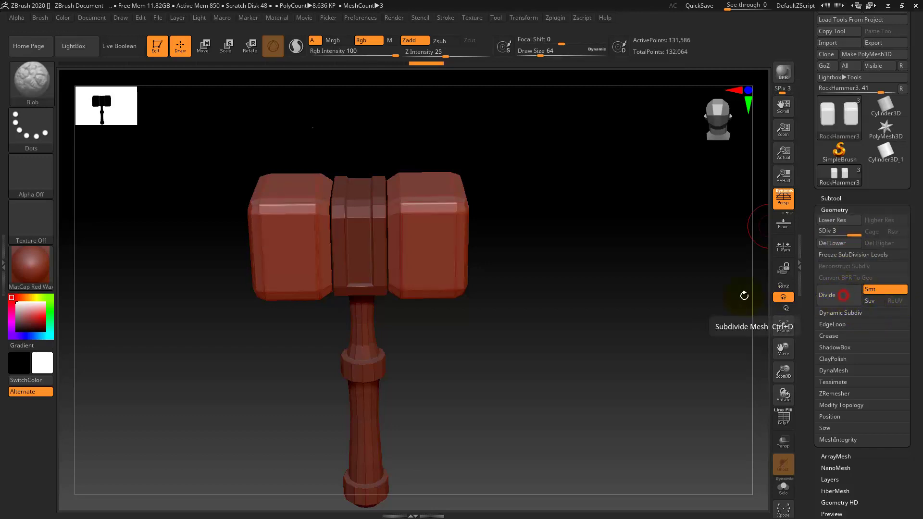
mouse_move(744, 295)
mouse_down()
mouse_move(572, 257)
mouse_move(567, 288)
mouse_move(505, 240)
mouse_up()
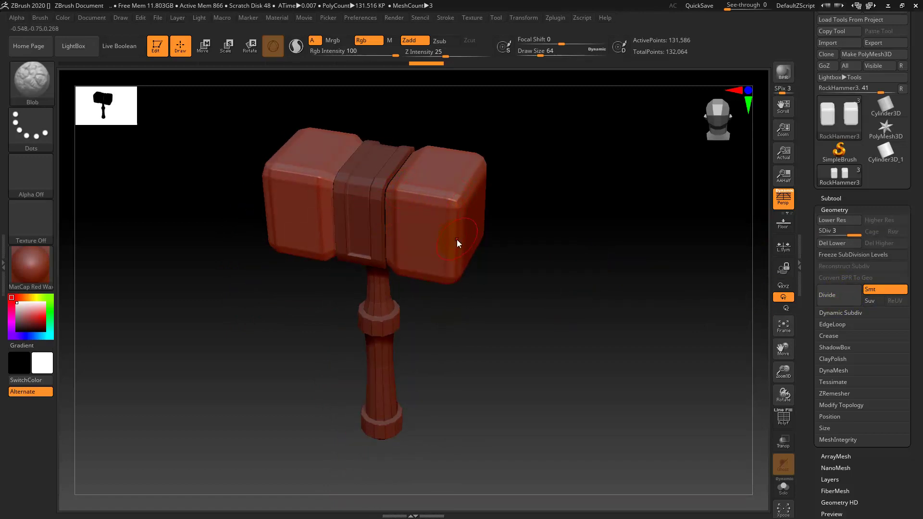
Make Polish the active brush after trying sPolish, and rotate the hammer frontally.
key(b)
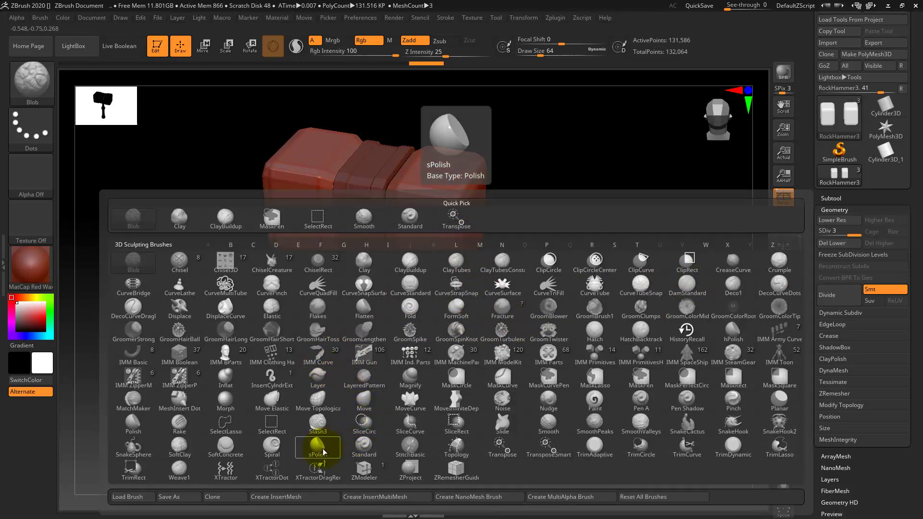
click(317, 448)
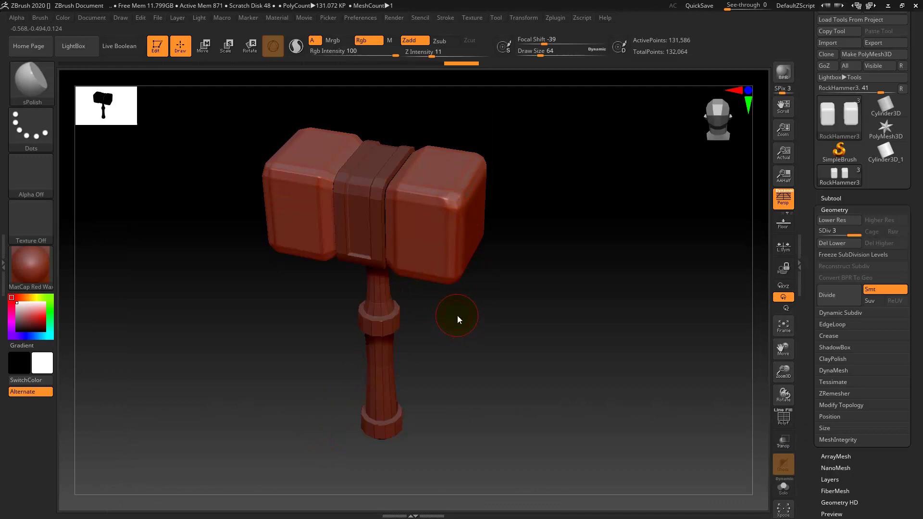
key(b)
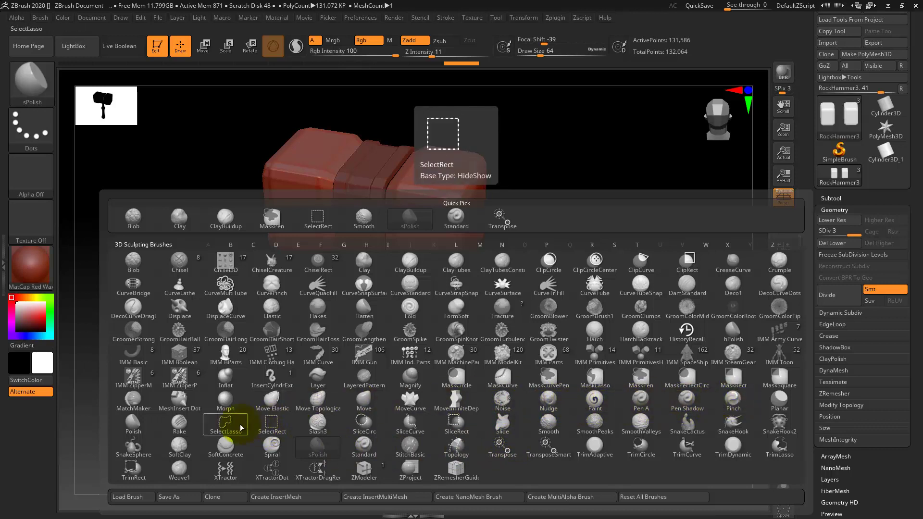
click(134, 421)
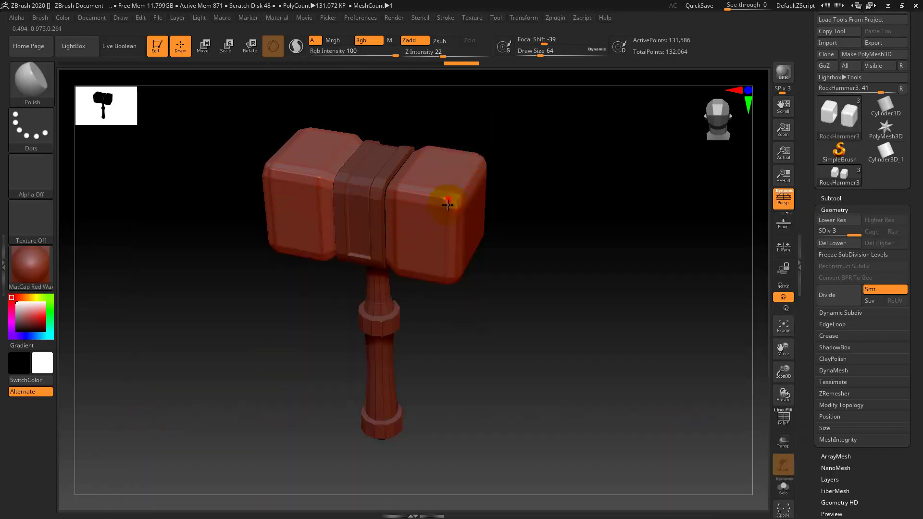
mouse_move(522, 260)
mouse_down()
mouse_move(527, 241)
mouse_move(492, 293)
mouse_move(513, 252)
mouse_move(492, 367)
mouse_move(570, 253)
mouse_move(505, 258)
mouse_move(490, 233)
mouse_move(491, 278)
mouse_up()
key(b)
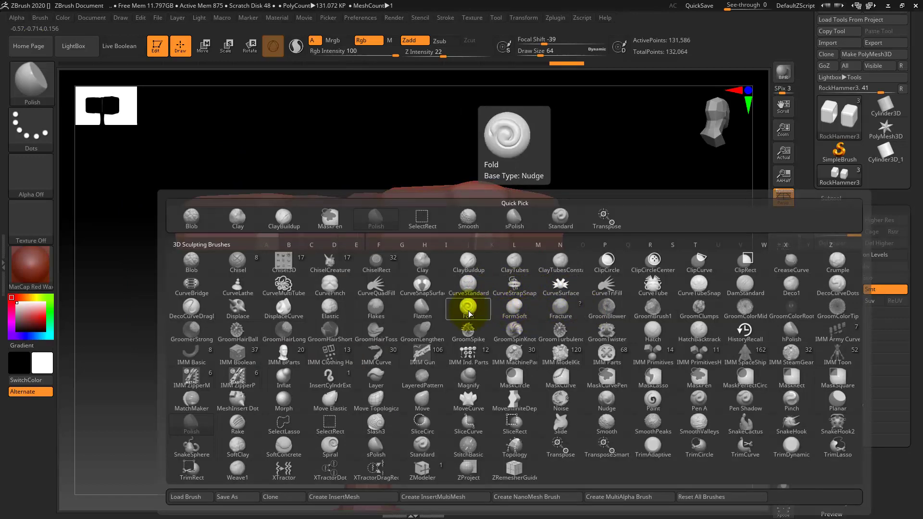
Use the Flatten brush on the head's ridge, top corner and edges, undoing the last two strokes.
click(423, 309)
mouse_move(476, 226)
mouse_down()
mouse_move(481, 268)
mouse_move(472, 218)
mouse_move(473, 231)
mouse_move(470, 223)
mouse_move(511, 209)
mouse_up()
mouse_move(568, 257)
mouse_down()
mouse_move(612, 311)
mouse_move(593, 373)
mouse_move(476, 165)
mouse_move(441, 139)
mouse_move(478, 150)
mouse_up()
mouse_move(605, 269)
mouse_down()
mouse_move(628, 319)
mouse_move(594, 362)
mouse_move(443, 165)
mouse_up()
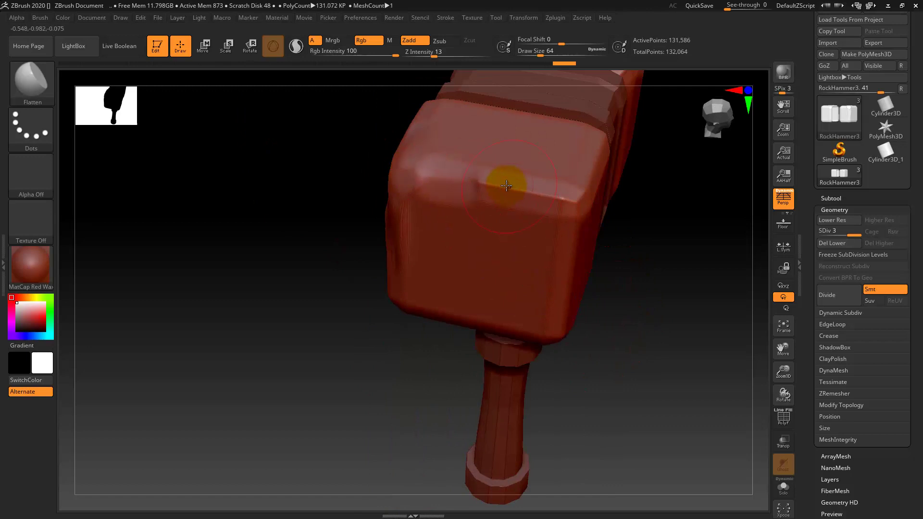
mouse_move(501, 179)
mouse_down()
mouse_move(569, 184)
mouse_move(576, 195)
mouse_move(593, 323)
mouse_move(560, 377)
mouse_move(569, 387)
mouse_up()
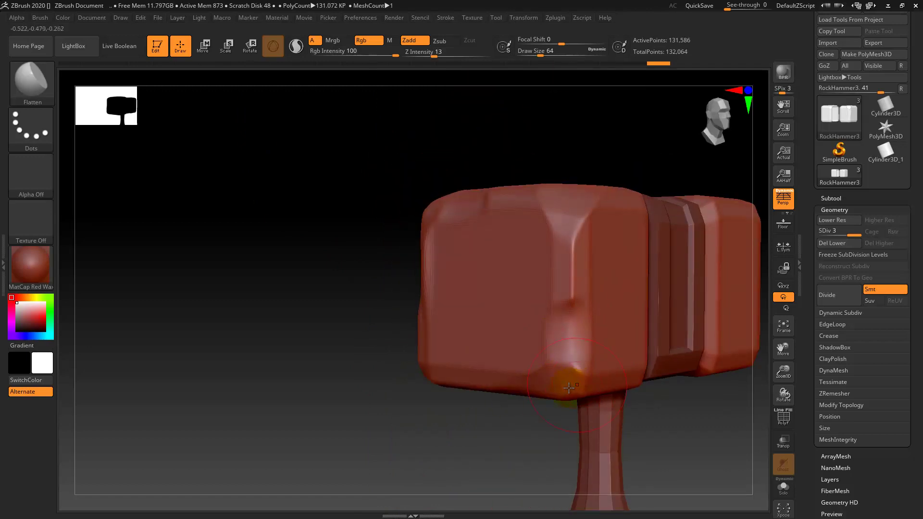
drag(583, 308, 575, 250)
key(ctrl+z)
key(ctrl+z)
key(ctrl+z)
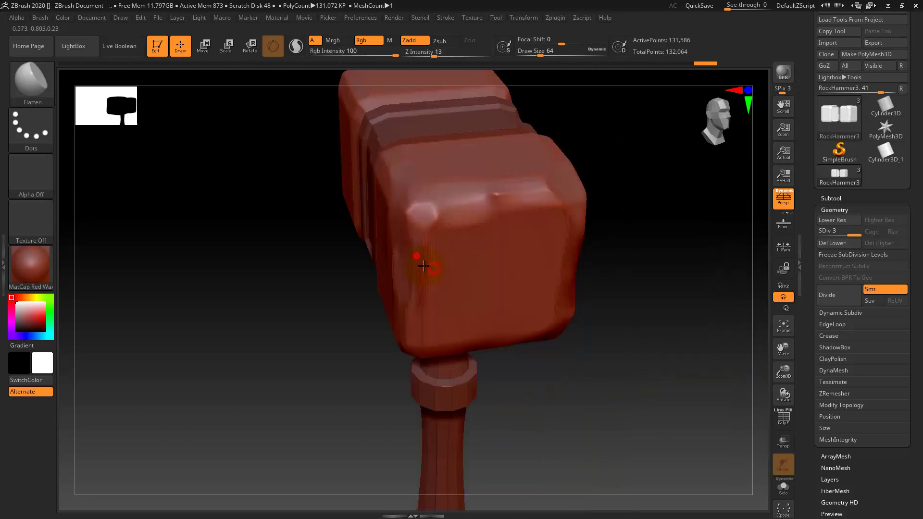
key(ctrl+z)
key(ctrl+z)
key(ctrl+z)
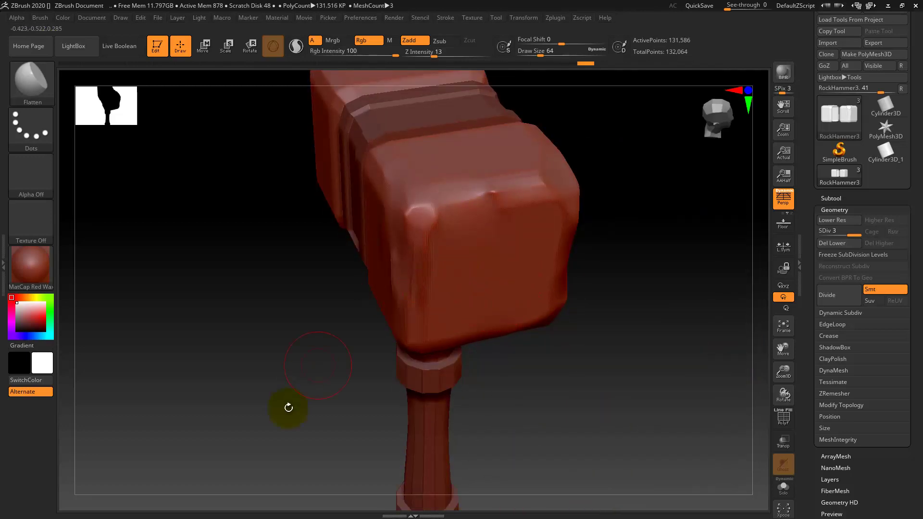
key(b)
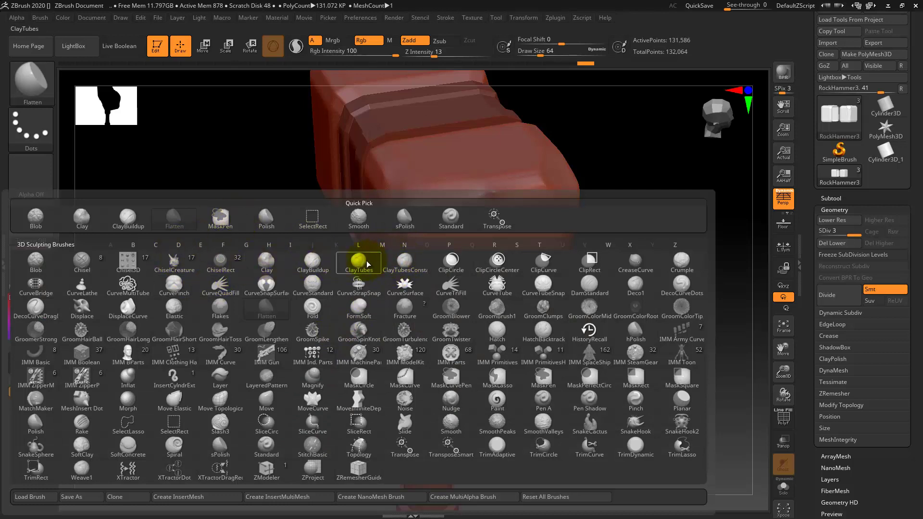
Build up diagonal clay ridges on the head block with the ClayBuildup brush.
click(313, 260)
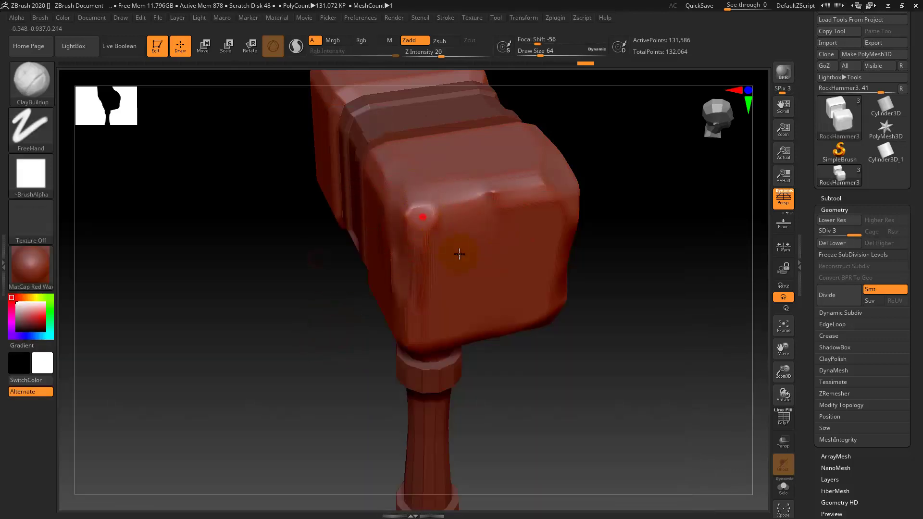
drag(477, 270, 509, 184)
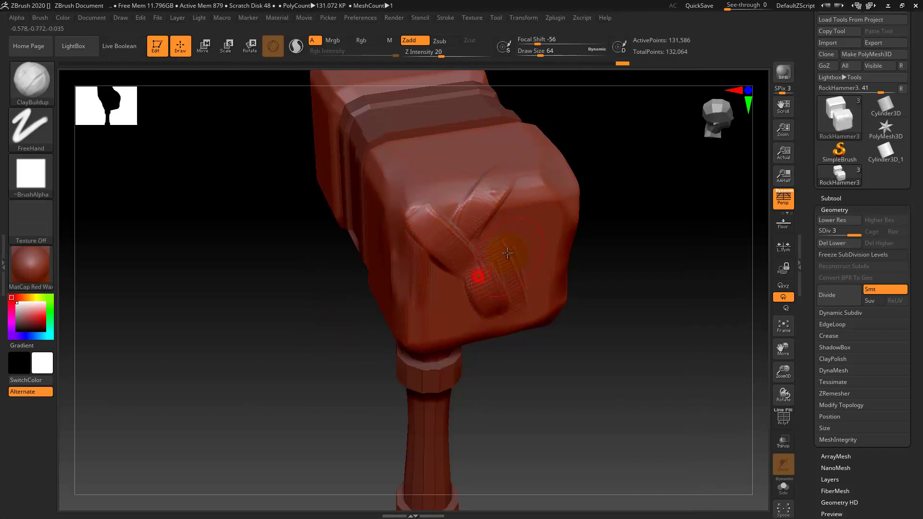
drag(422, 304, 423, 288)
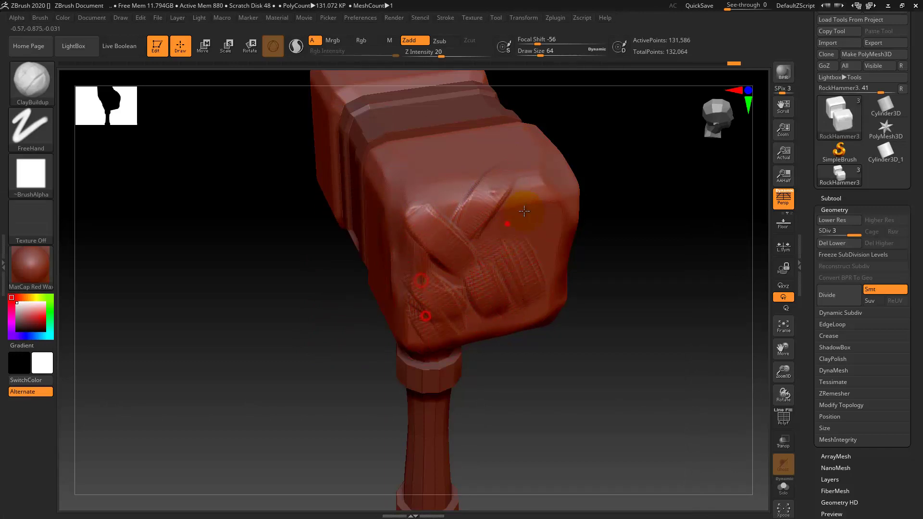
drag(523, 211, 540, 223)
mouse_move(611, 252)
mouse_down()
mouse_move(513, 379)
mouse_move(546, 356)
mouse_up()
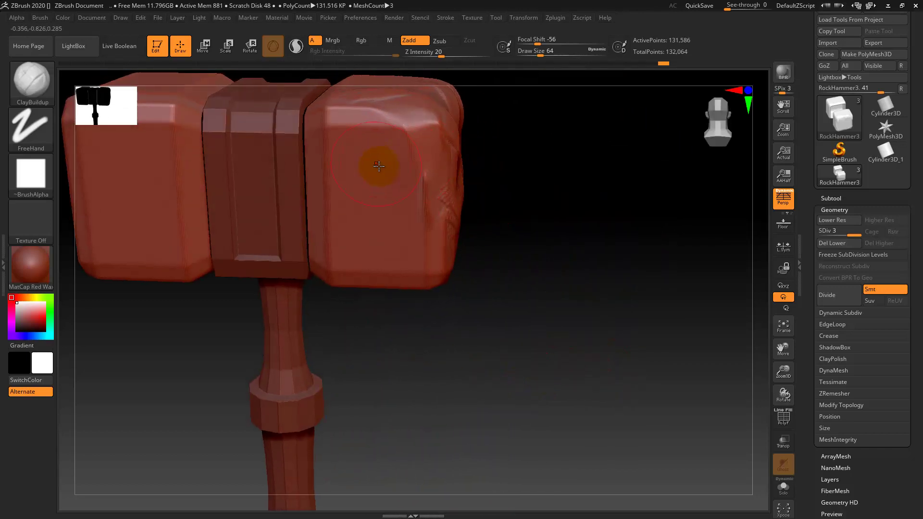
Shrink the Draw Size and sculpt raised spiral-sun motifs on the head's faces.
key(s)
drag(376, 208, 371, 207)
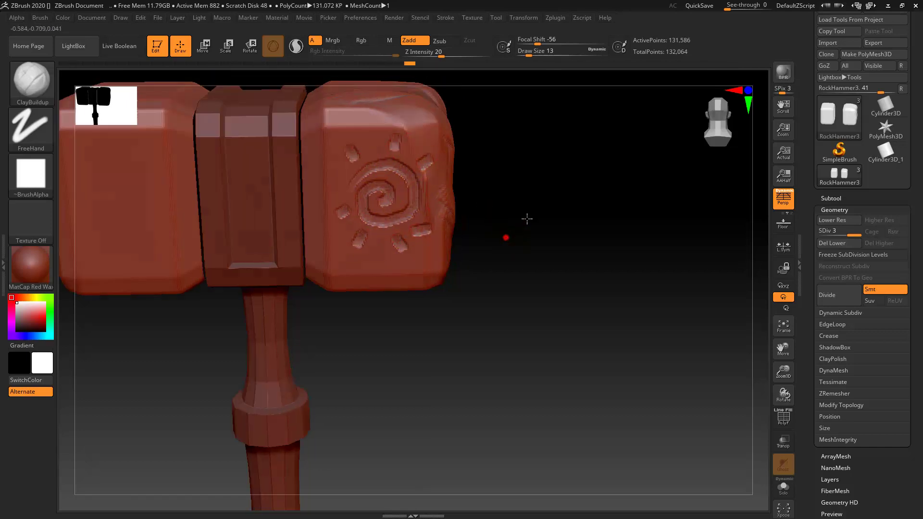
drag(523, 217, 502, 235)
mouse_move(398, 167)
mouse_down()
mouse_move(350, 181)
mouse_move(392, 165)
mouse_move(418, 206)
mouse_move(387, 224)
mouse_move(375, 160)
mouse_move(411, 186)
mouse_move(373, 243)
mouse_move(446, 207)
mouse_move(448, 155)
mouse_up()
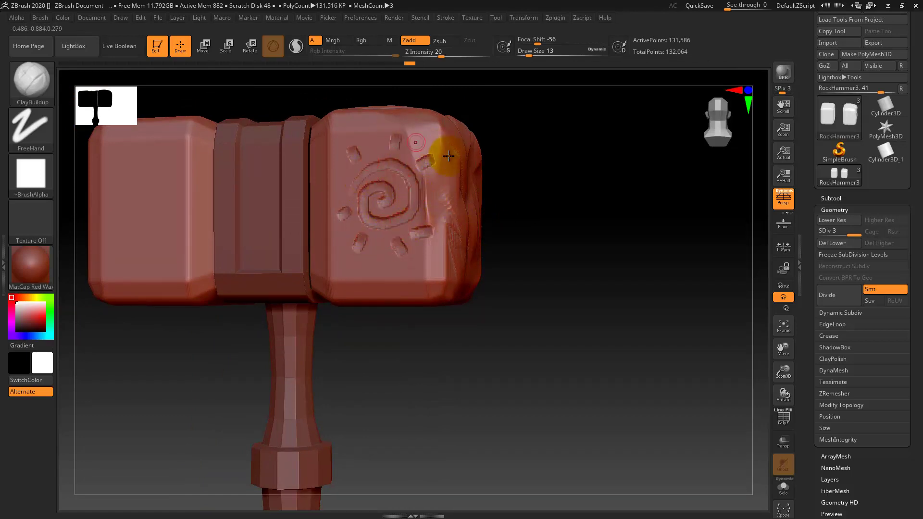
mouse_move(548, 234)
mouse_down()
mouse_move(470, 200)
mouse_move(500, 189)
mouse_move(461, 207)
mouse_move(521, 171)
mouse_move(490, 243)
mouse_move(439, 222)
mouse_move(431, 154)
mouse_move(487, 160)
mouse_move(539, 141)
mouse_move(551, 217)
mouse_up()
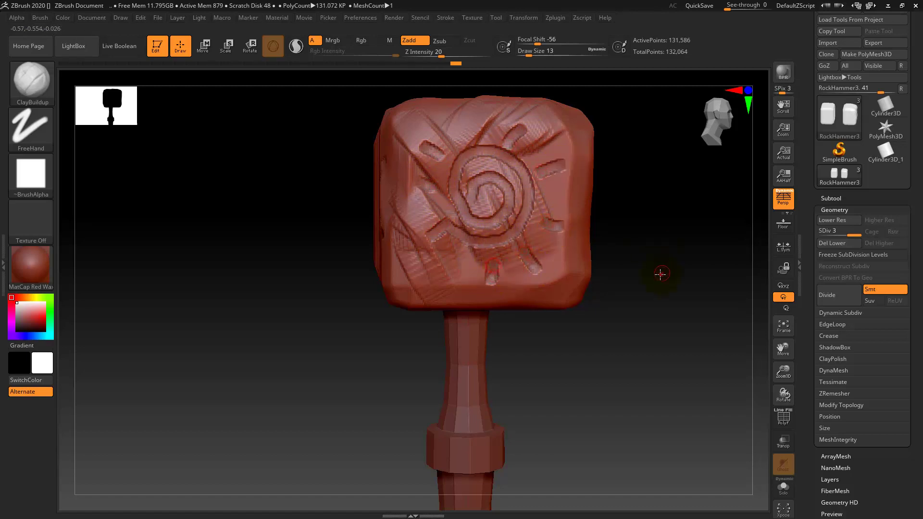
mouse_move(661, 273)
mouse_down()
mouse_move(651, 280)
mouse_move(694, 268)
mouse_move(675, 293)
mouse_up()
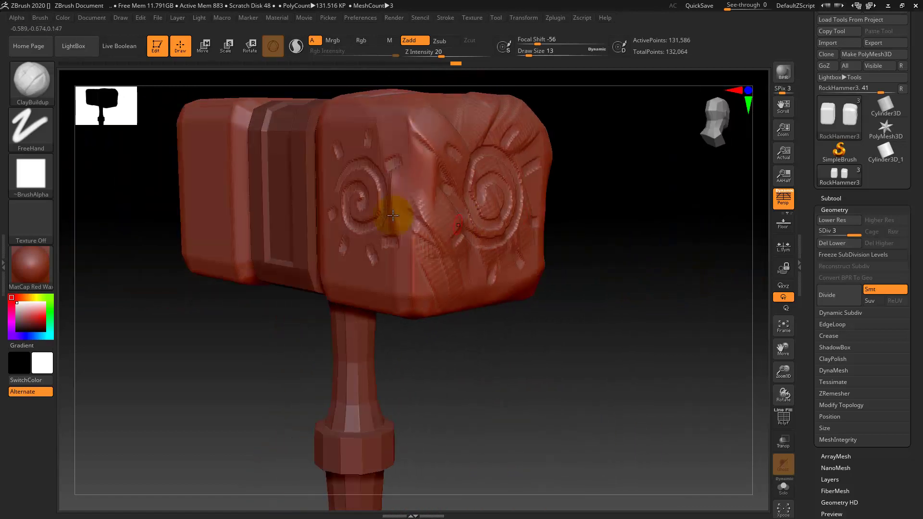
drag(505, 361, 489, 359)
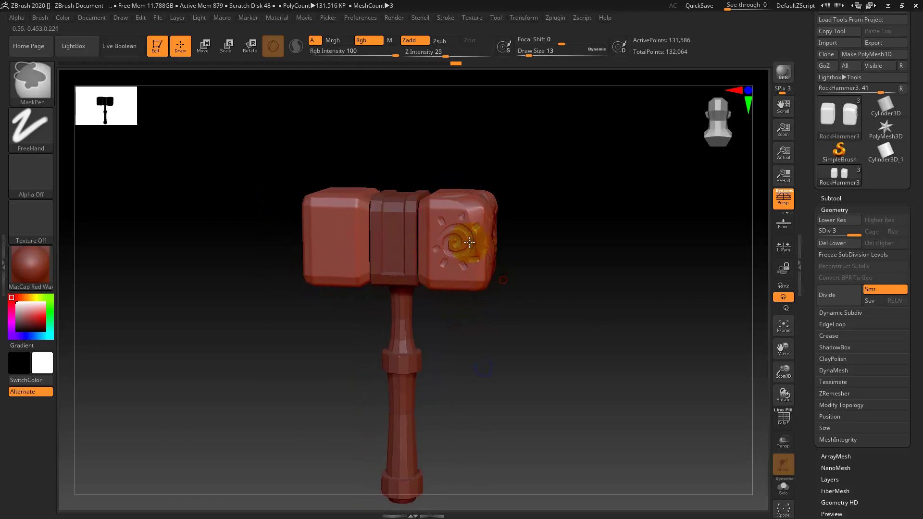
mouse_move(528, 301)
mouse_down()
mouse_move(550, 283)
mouse_move(481, 221)
mouse_move(523, 282)
mouse_move(519, 309)
mouse_move(557, 311)
mouse_move(530, 314)
mouse_up()
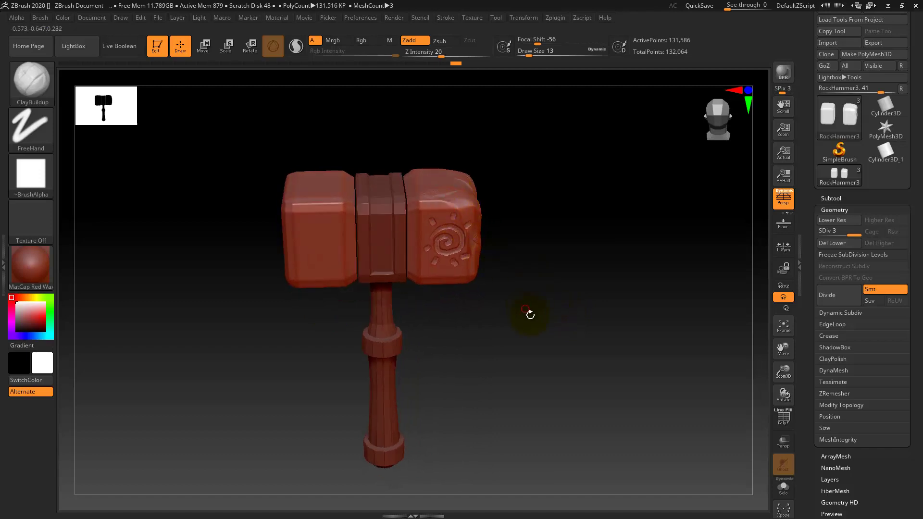
key(alt+Tab)
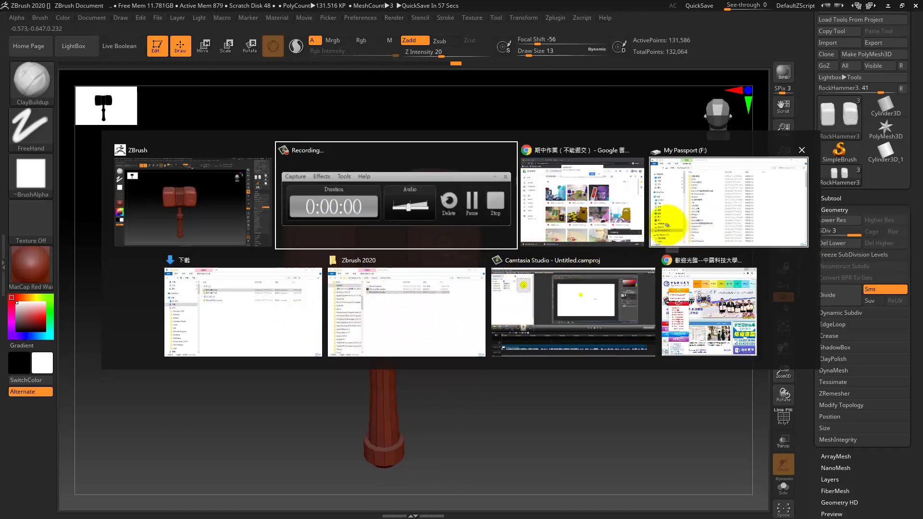
Open Rock_Ref.jpg from the [S P] folder on My Passport and minimize Explorer to view it.
click(707, 210)
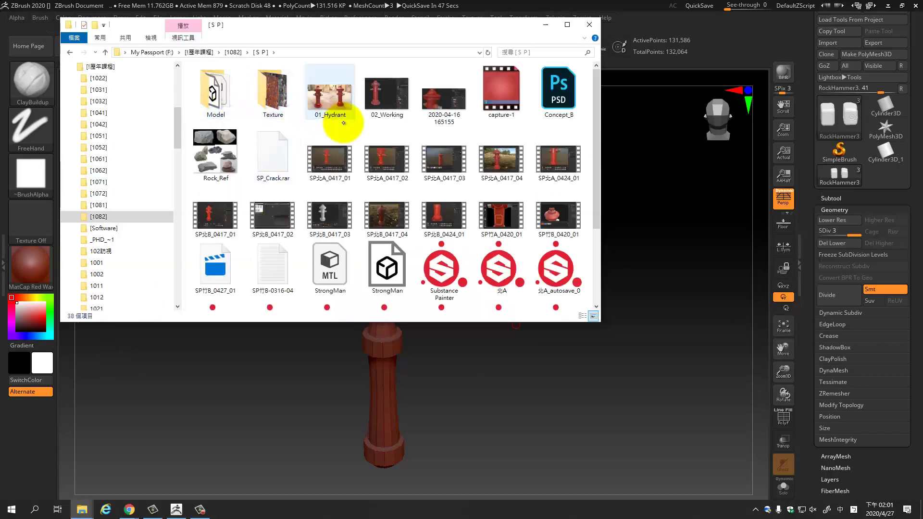
scroll(597, 166, down, 3)
scroll(587, 207, down, 2)
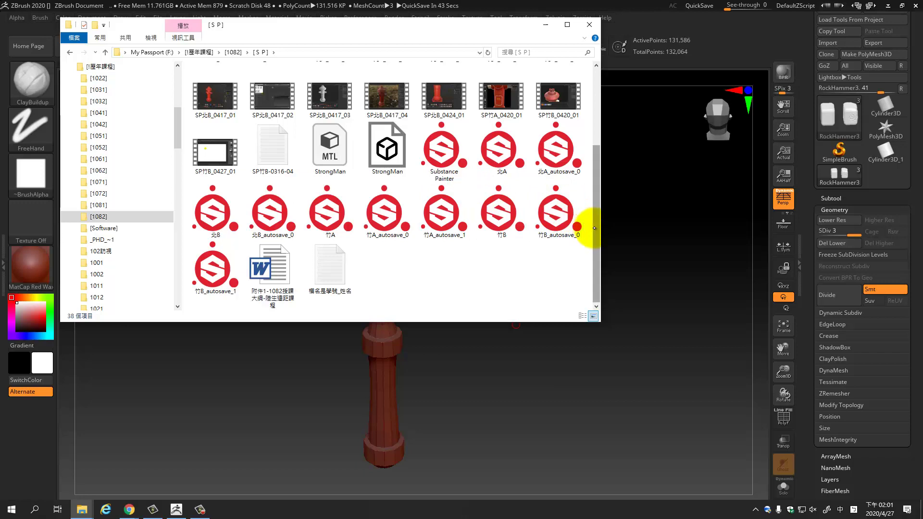
drag(596, 226, 597, 142)
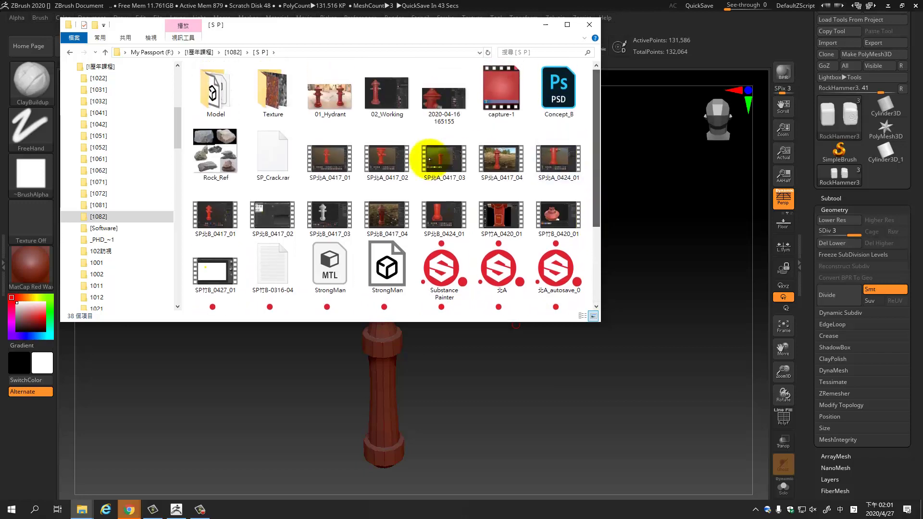
click(233, 153)
double_click(233, 153)
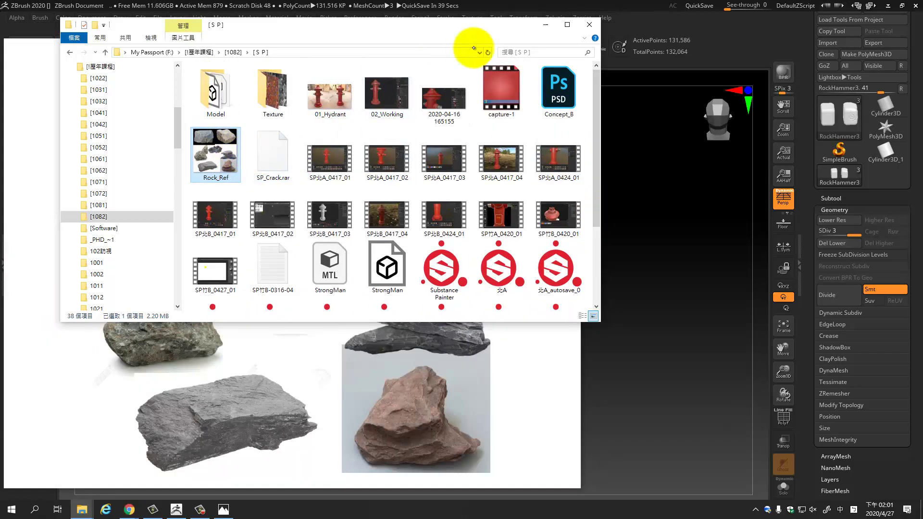
click(544, 25)
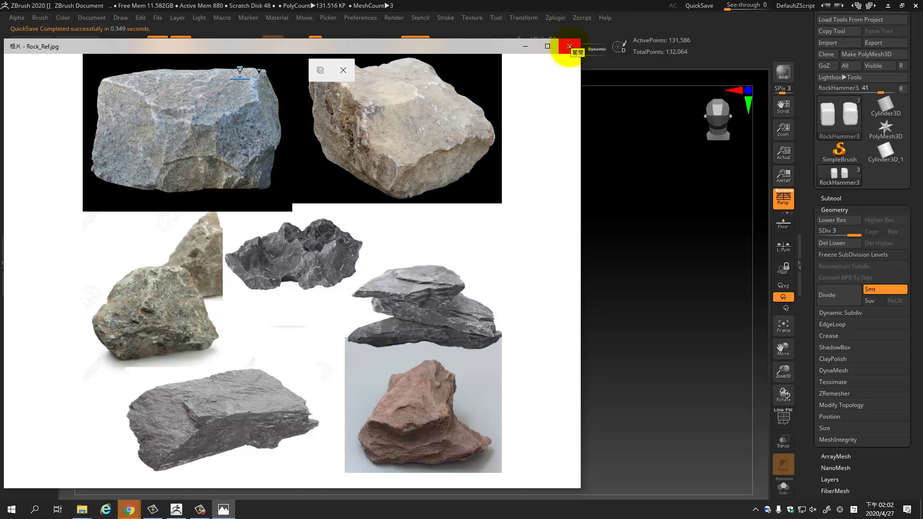
Close the rock photo, orbit the hammer, and bring up LightBox's brush folders.
click(569, 46)
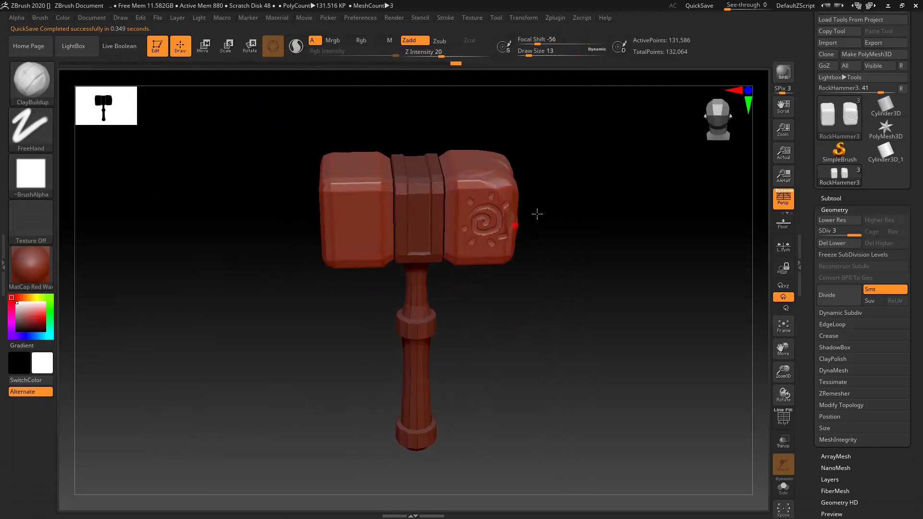
drag(501, 217, 530, 191)
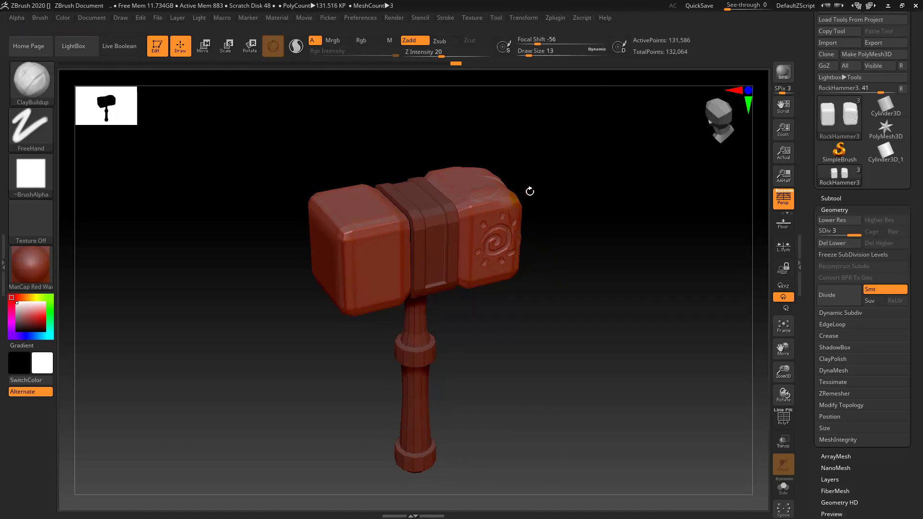
key(ctrl)
key(comma)
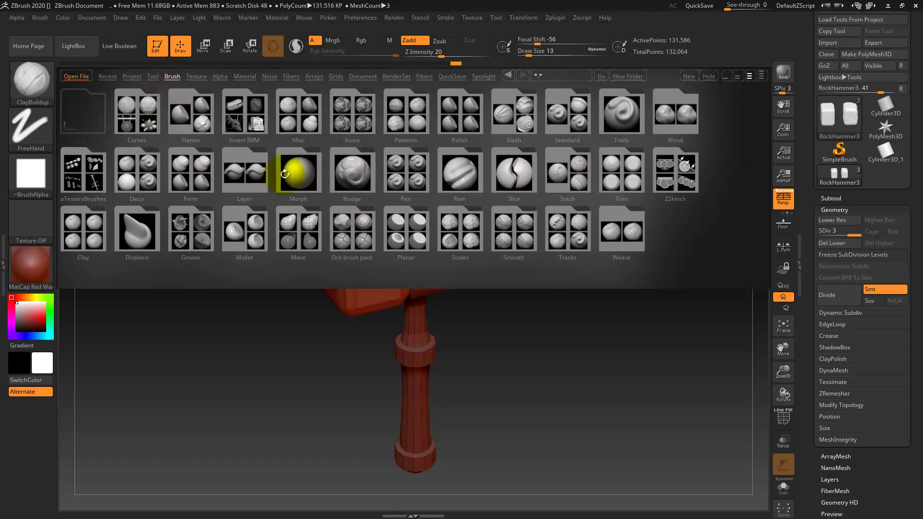
Load OrbFlatten_Edge from the Orb brush pack folder in LightBox.
click(348, 257)
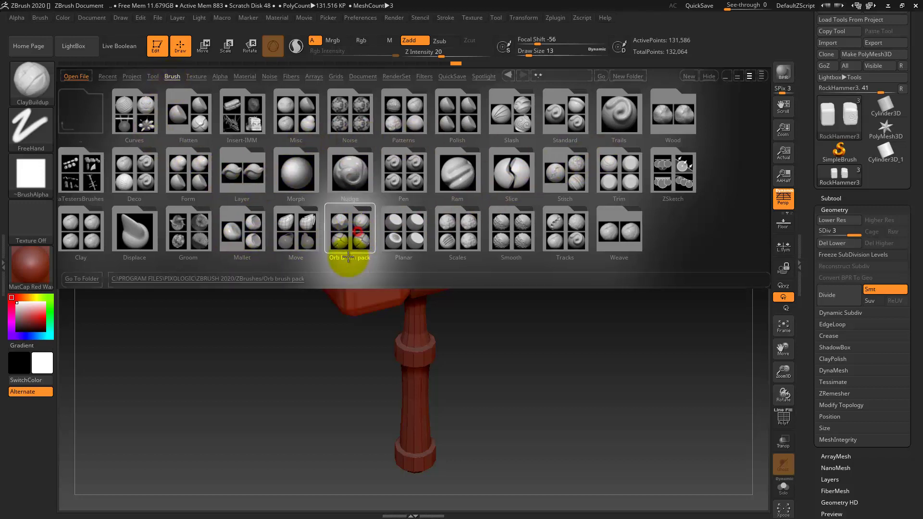
double_click(347, 250)
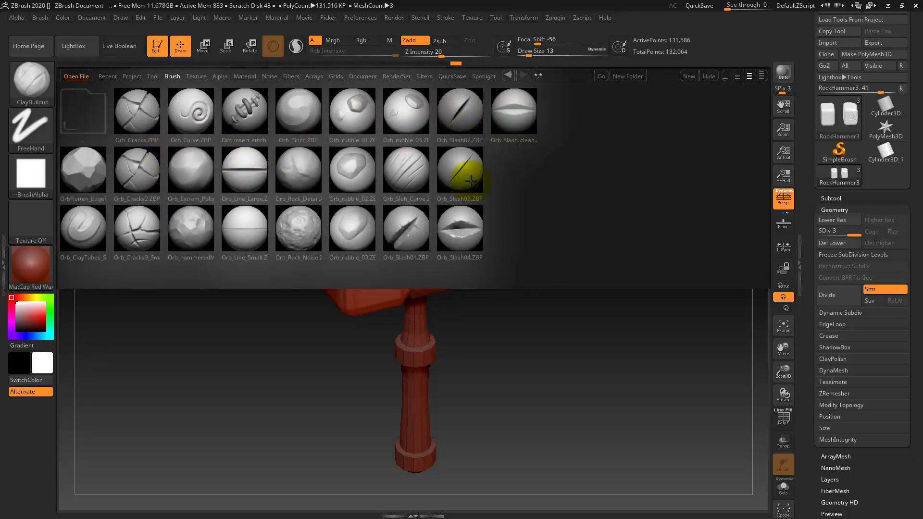
double_click(88, 161)
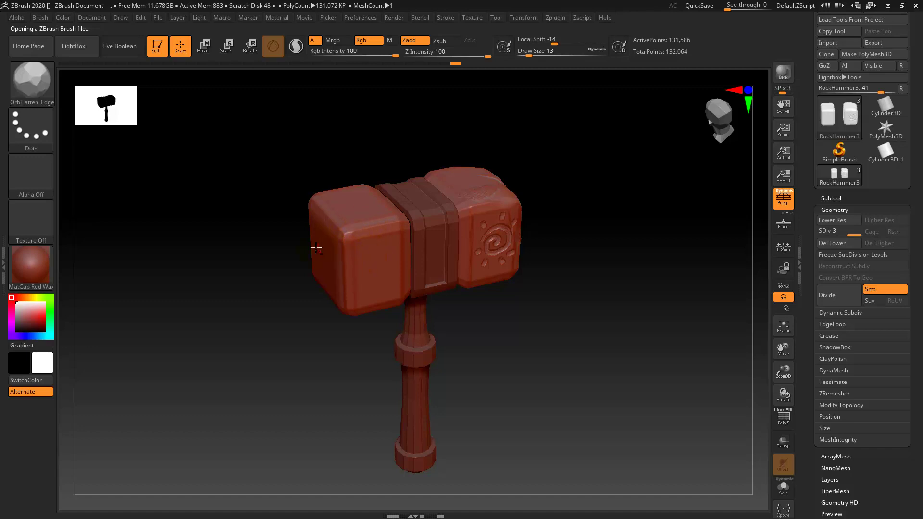
Zoom in on the hammer head and raise Draw Size from 13 to 25.
mouse_move(315, 248)
mouse_down()
mouse_move(268, 268)
mouse_move(261, 223)
mouse_up()
mouse_move(261, 223)
ctrl+right_down()
mouse_move(251, 333)
mouse_move(339, 222)
ctrl+right_up()
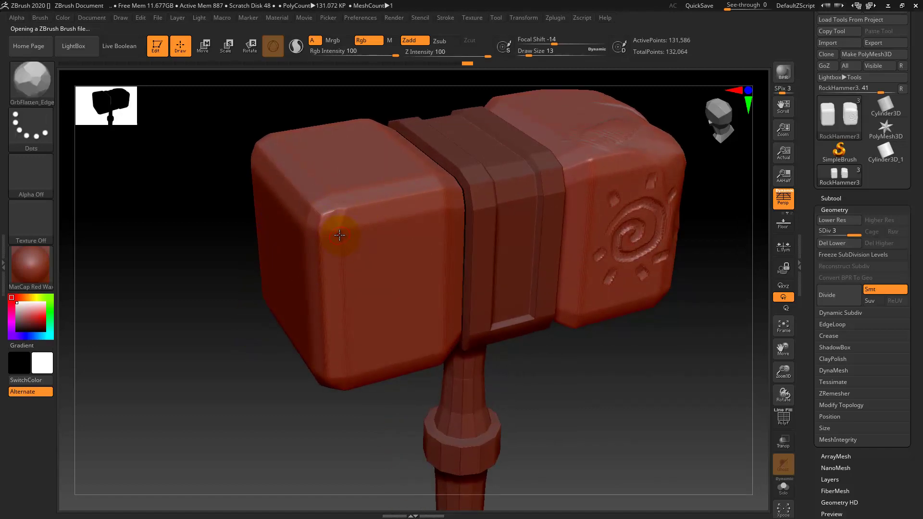
key(s)
drag(339, 235, 365, 235)
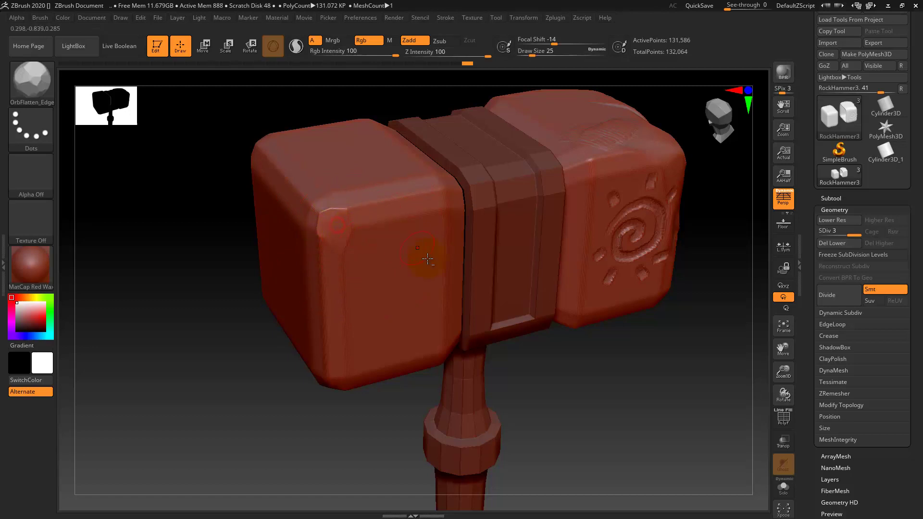
Flatten creases and chip the swirl ridges along the head's edges with OrbFlatten_Edge.
drag(505, 354, 638, 361)
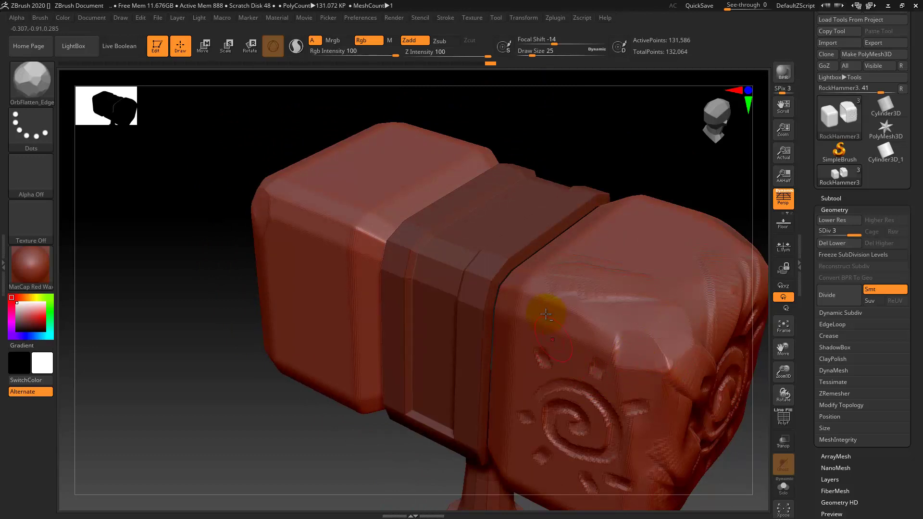
right_drag(542, 309, 440, 225)
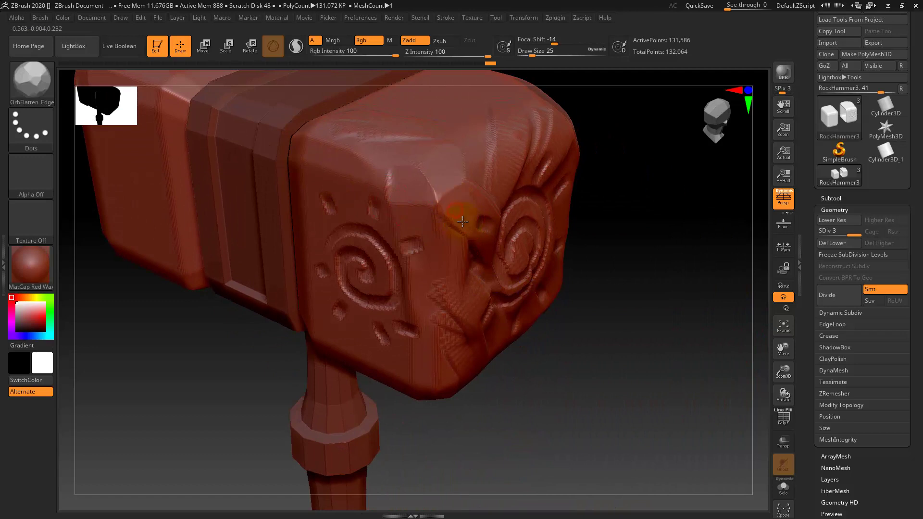
right_drag(595, 300, 600, 323)
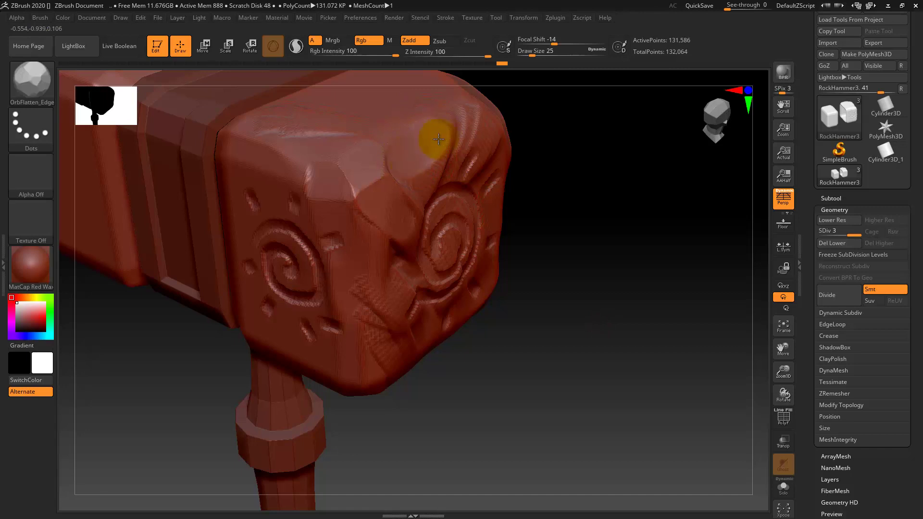
right_click(450, 123)
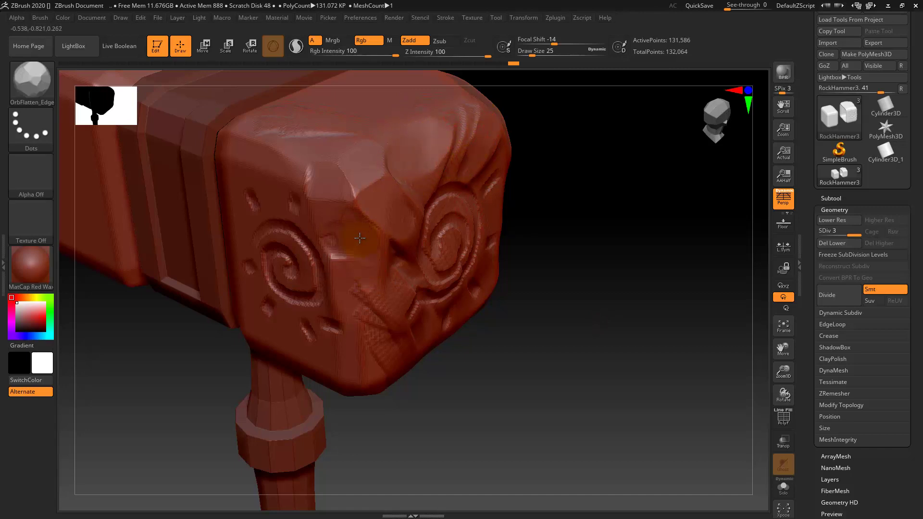
mouse_move(360, 238)
mouse_down()
mouse_move(366, 251)
mouse_move(336, 288)
mouse_move(334, 316)
mouse_move(317, 263)
mouse_up()
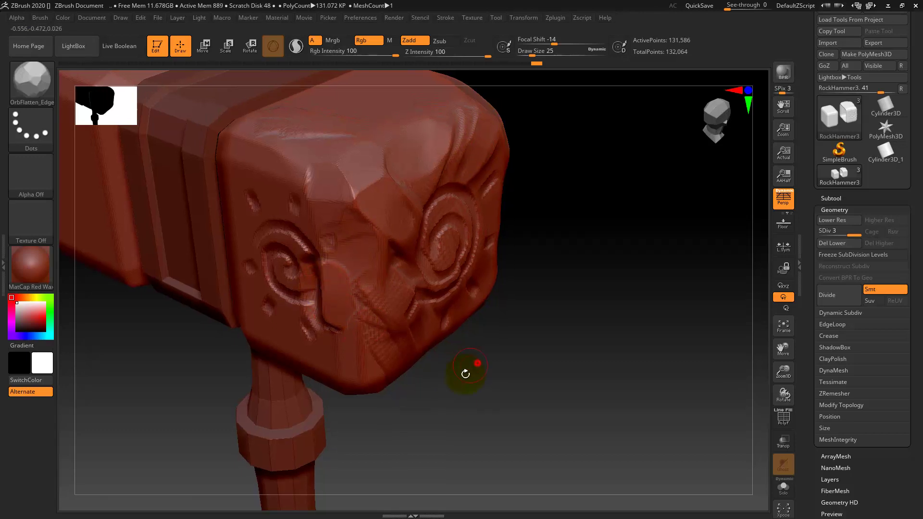
mouse_move(469, 370)
mouse_down()
mouse_move(454, 397)
mouse_move(312, 273)
mouse_up()
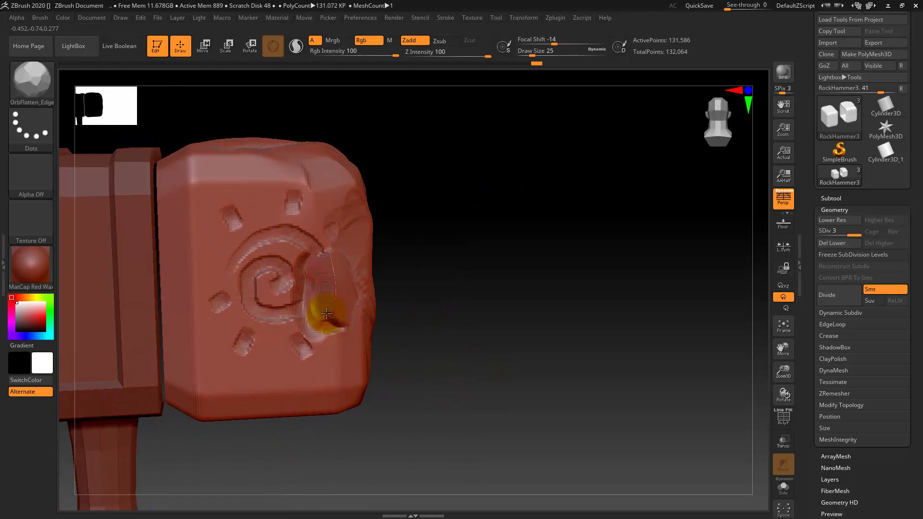
mouse_move(326, 313)
mouse_down()
mouse_move(309, 252)
mouse_move(309, 283)
mouse_up()
mouse_move(485, 324)
mouse_down()
mouse_move(462, 365)
mouse_move(339, 334)
mouse_move(344, 371)
mouse_move(329, 376)
mouse_move(354, 371)
mouse_up()
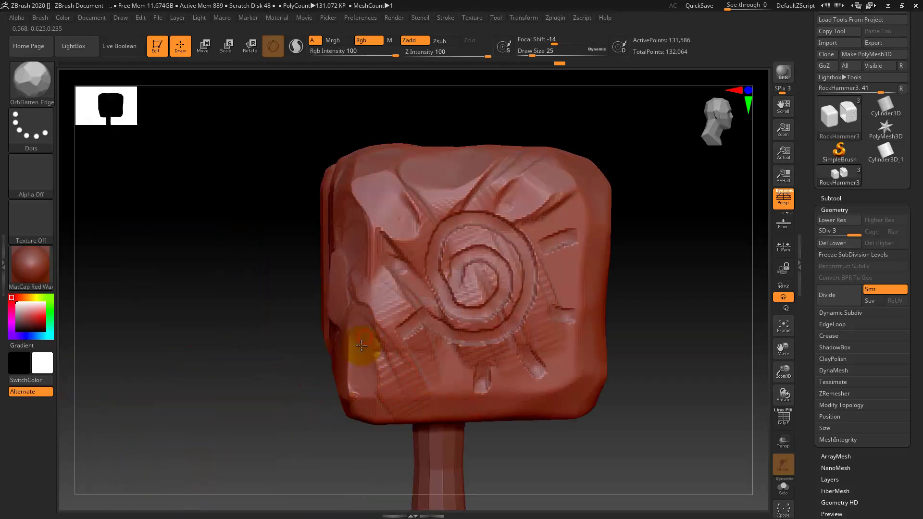
mouse_move(393, 409)
mouse_down()
mouse_move(552, 432)
mouse_move(360, 416)
mouse_move(398, 346)
mouse_move(396, 367)
mouse_move(380, 365)
mouse_up()
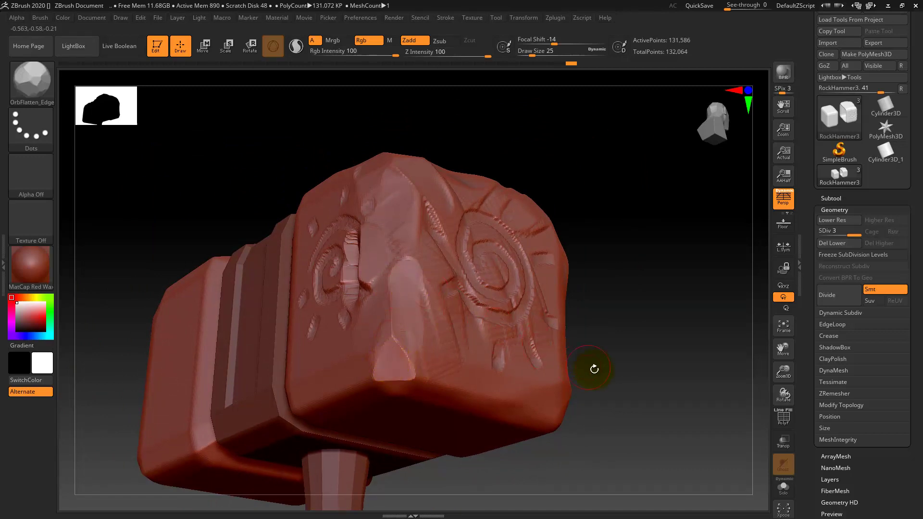
mouse_move(592, 367)
mouse_down()
mouse_move(618, 375)
mouse_move(591, 354)
mouse_up()
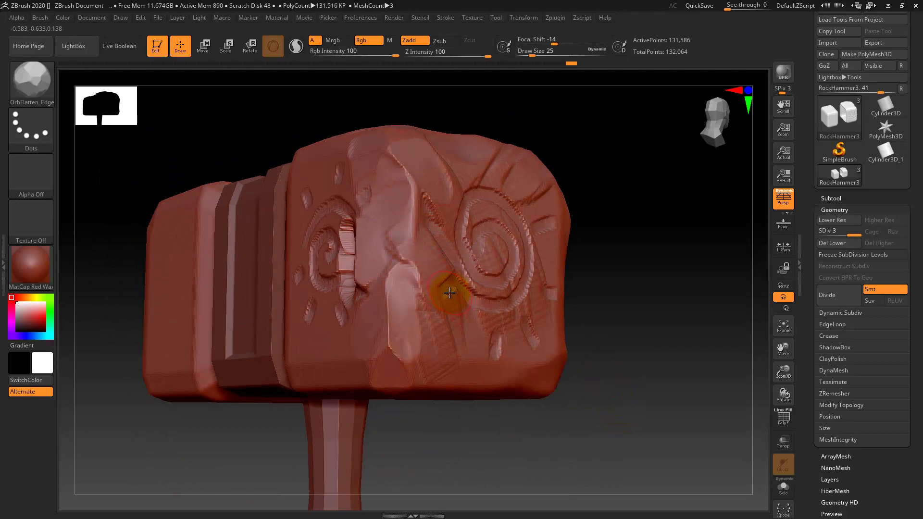
Load the Orb_Cracks brush from the Orb brushes in LightBox.
key(b)
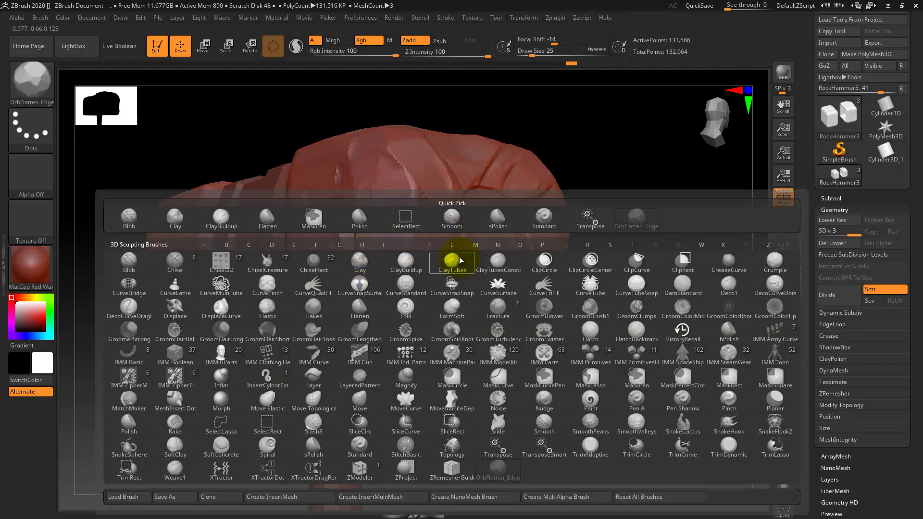
key(comma)
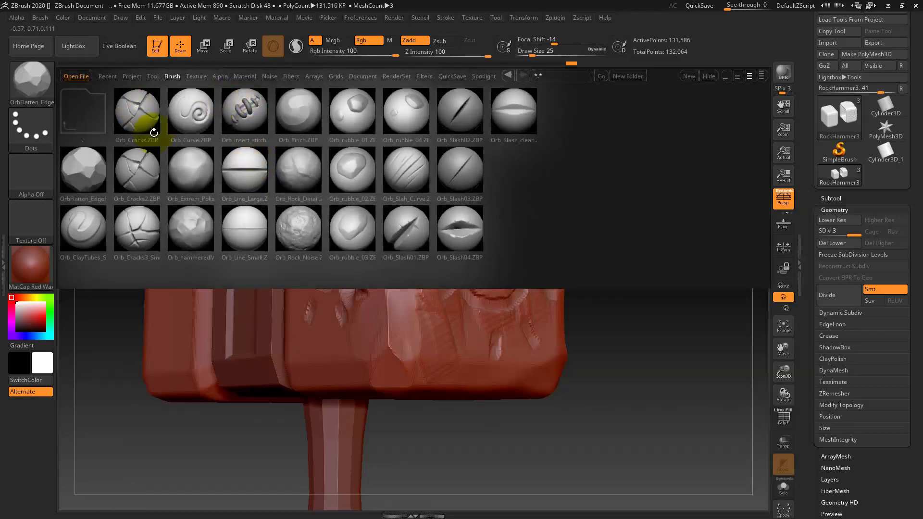
double_click(137, 109)
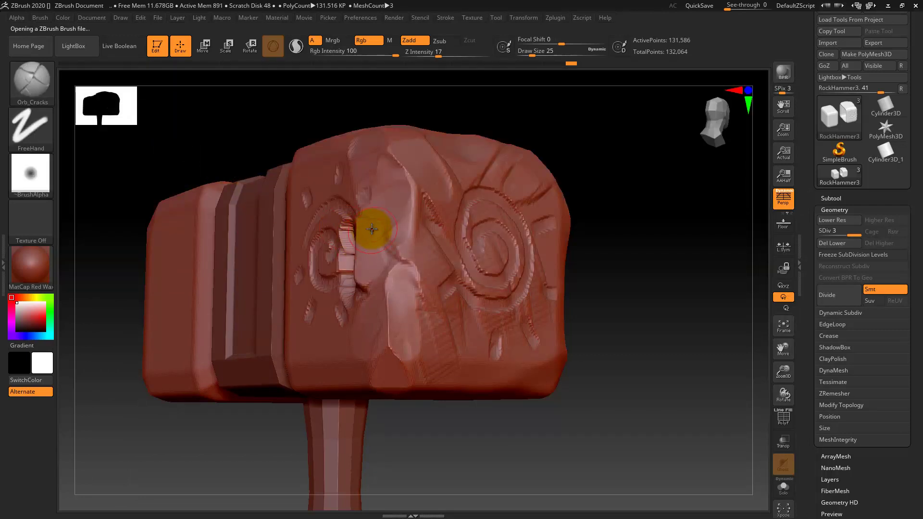
Set Draw Size to 13 and carve cracks down the front face and top-left edge.
key(s)
click(370, 232)
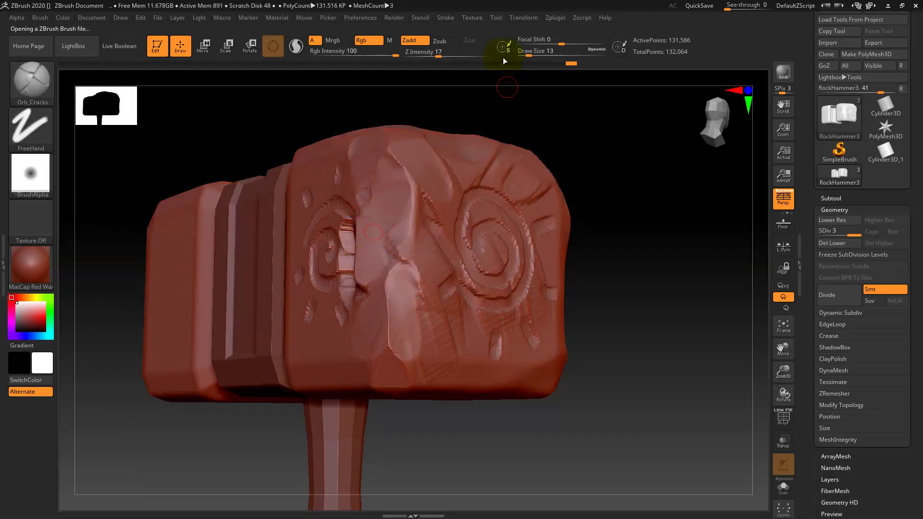
drag(377, 229, 414, 278)
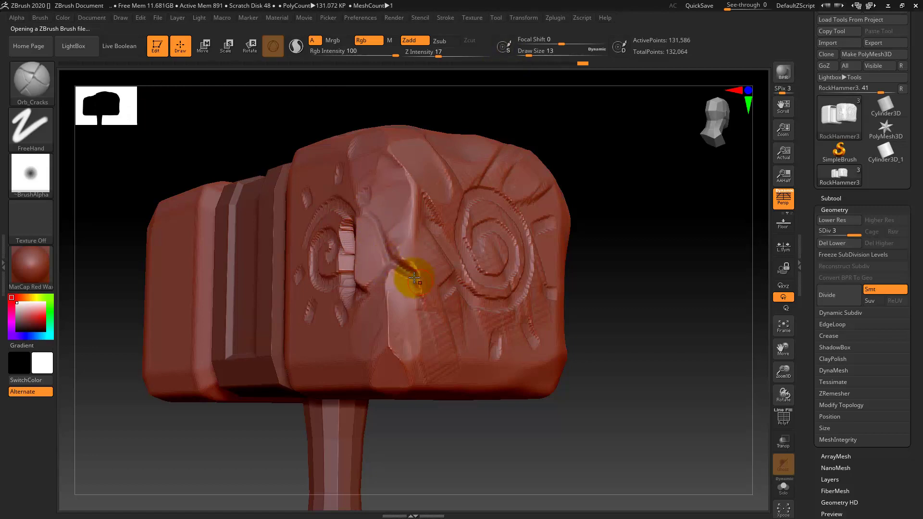
drag(594, 288, 422, 243)
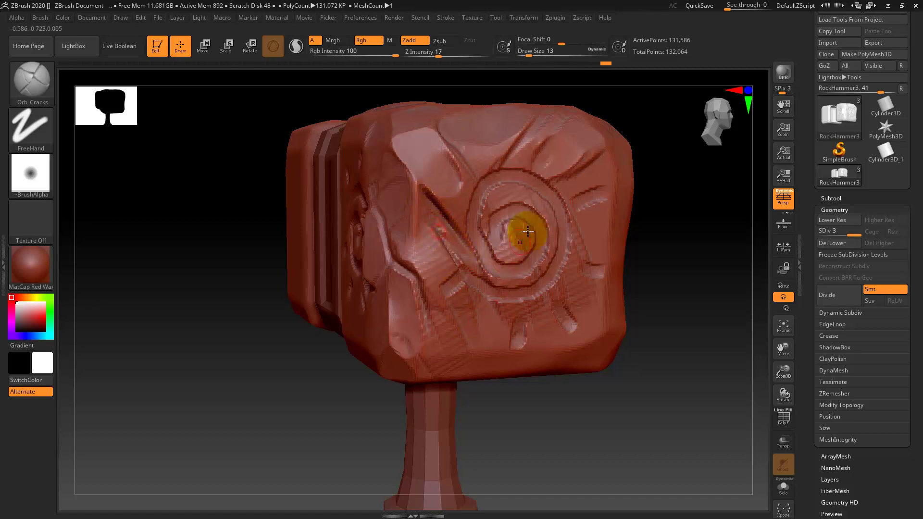
mouse_move(438, 120)
mouse_down()
mouse_move(454, 150)
mouse_move(492, 171)
mouse_move(521, 130)
mouse_up()
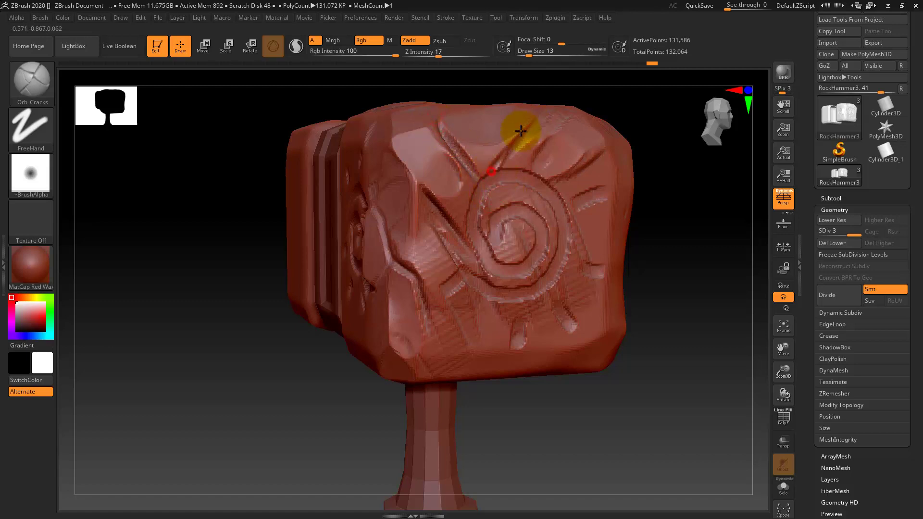
mouse_move(168, 270)
mouse_down()
mouse_move(284, 270)
mouse_move(403, 150)
mouse_move(429, 187)
mouse_up()
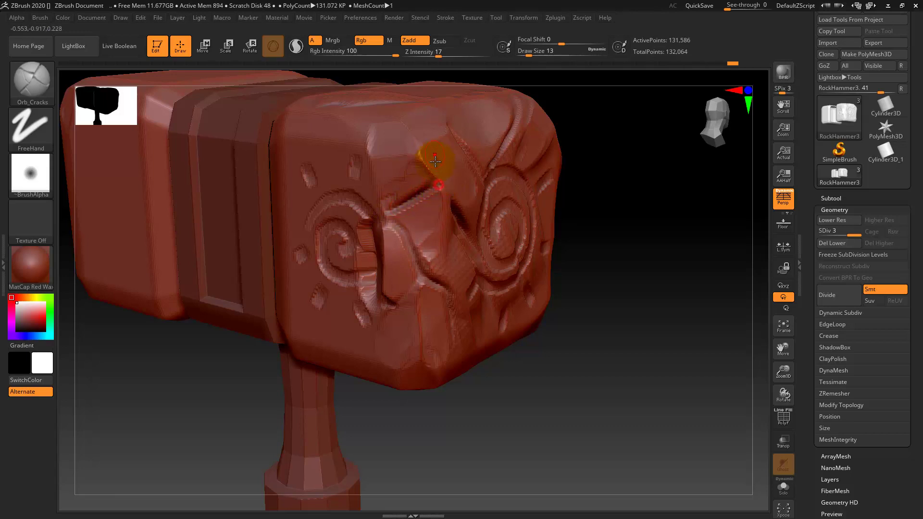
drag(436, 132, 439, 194)
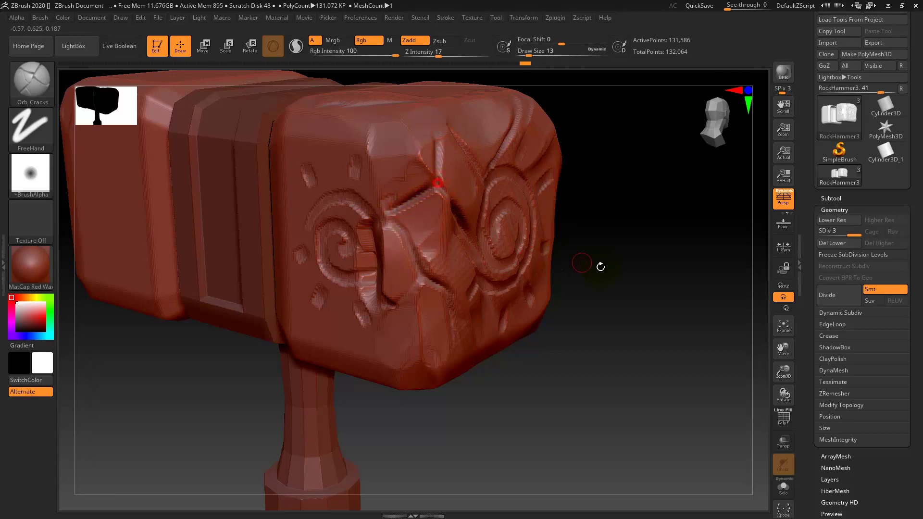
drag(600, 266, 529, 259)
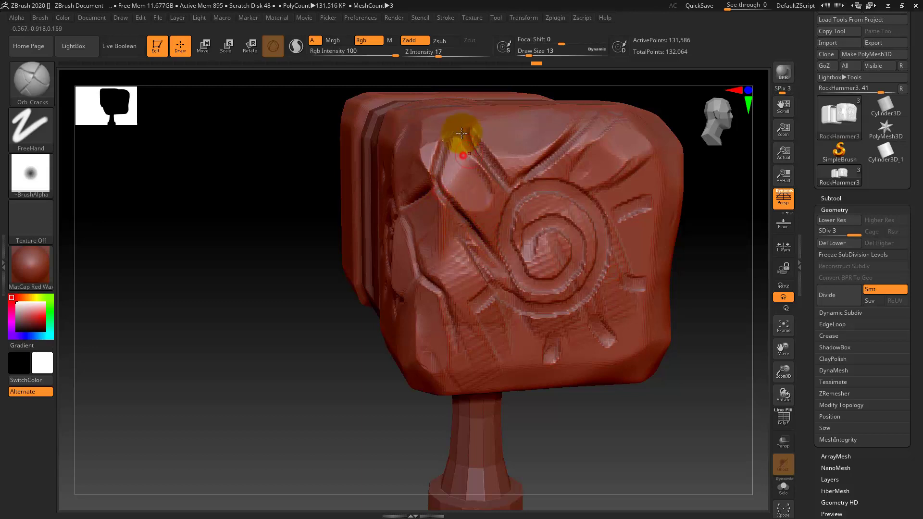
drag(483, 117, 453, 140)
drag(316, 255, 291, 270)
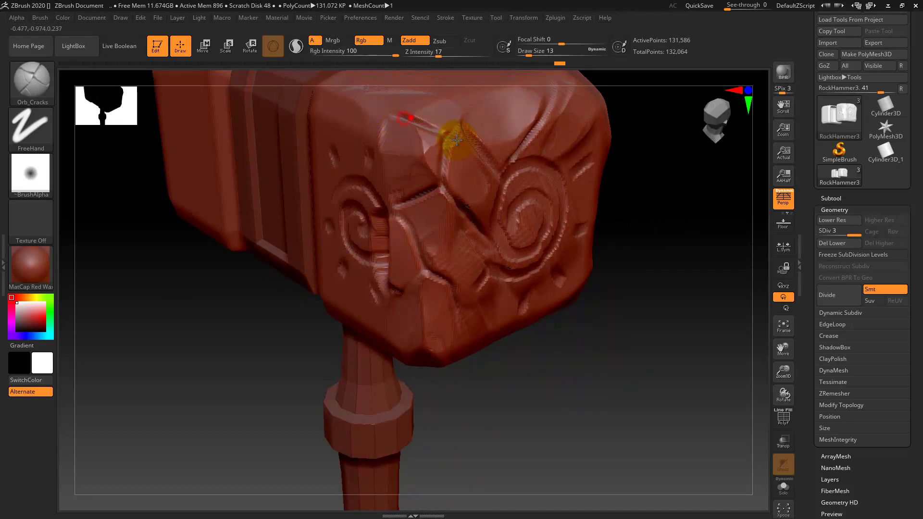
mouse_move(449, 138)
mouse_down()
mouse_move(395, 130)
mouse_move(396, 117)
mouse_up()
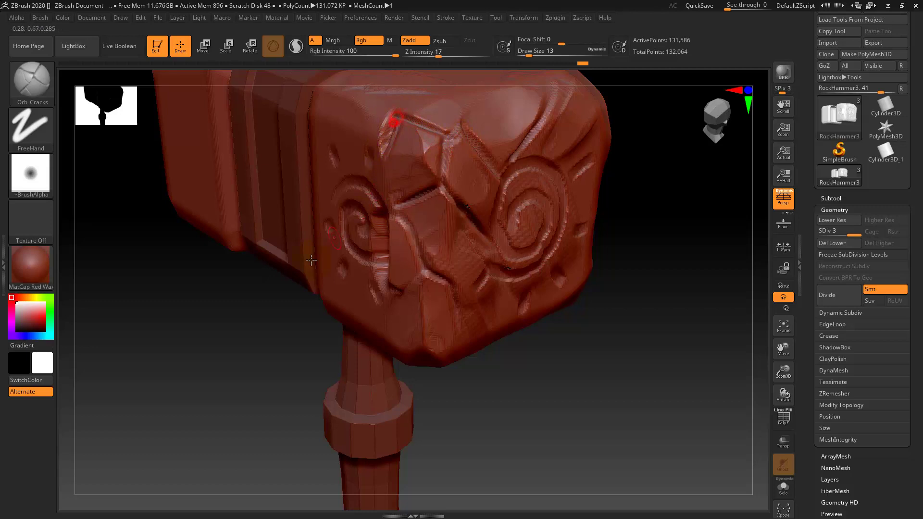
mouse_move(311, 260)
mouse_down()
mouse_move(380, 178)
mouse_move(381, 153)
mouse_up()
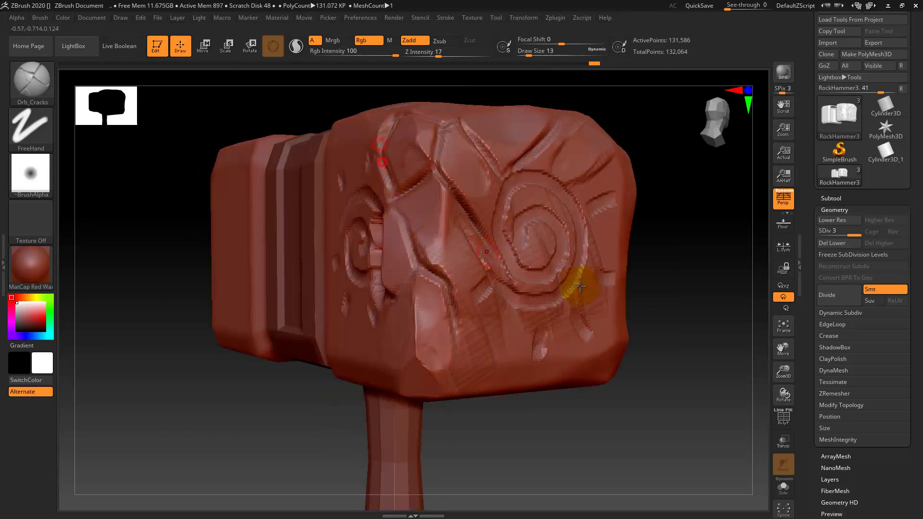
mouse_move(580, 286)
mouse_down()
mouse_move(686, 324)
mouse_move(646, 358)
mouse_up()
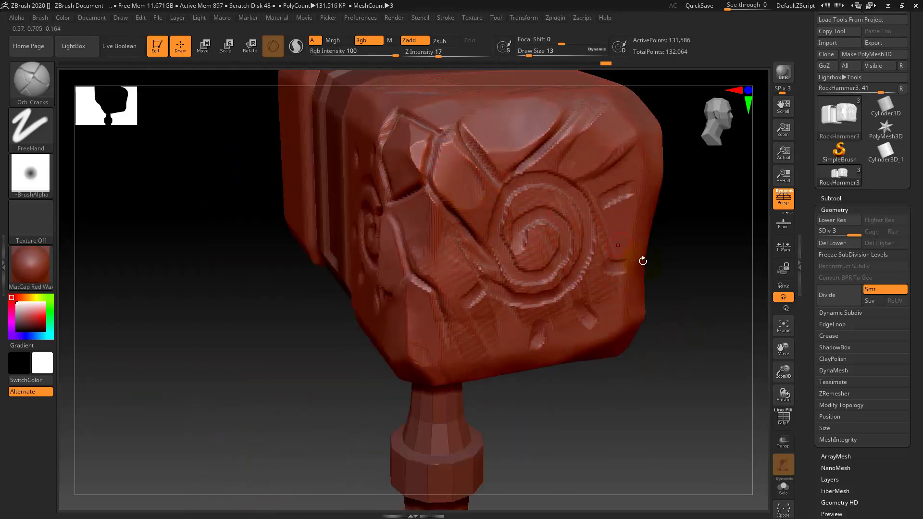
Carve a branching crack network across the head's top face, then reselect ClayBuildup.
drag(666, 327, 486, 168)
mouse_move(443, 193)
mouse_down()
mouse_move(507, 158)
mouse_move(562, 150)
mouse_move(596, 69)
mouse_up()
drag(557, 155, 548, 219)
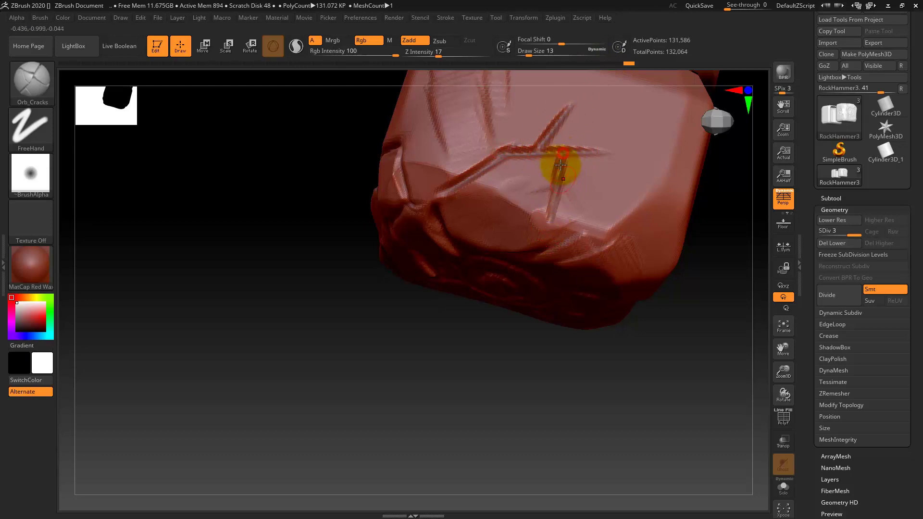
drag(596, 153, 655, 221)
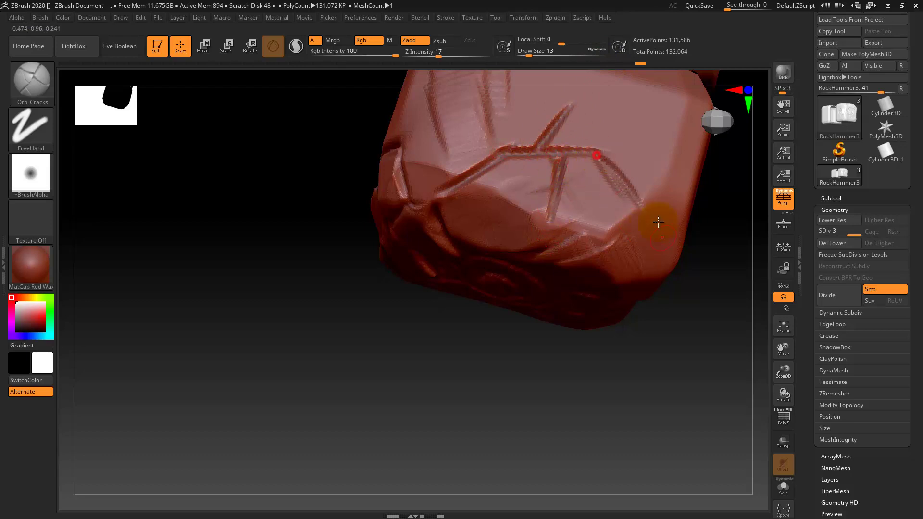
mouse_move(617, 125)
mouse_down()
mouse_move(624, 97)
mouse_move(596, 123)
mouse_move(603, 145)
mouse_up()
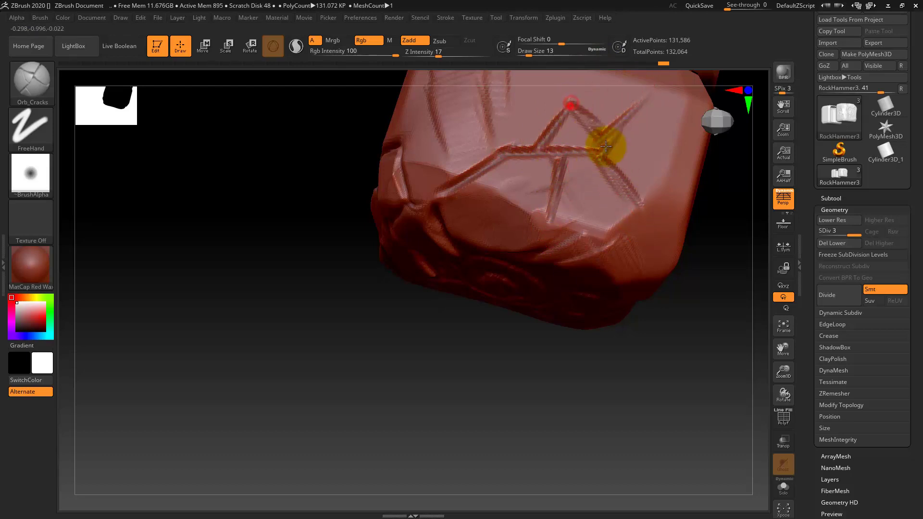
mouse_move(529, 149)
right_down()
mouse_move(514, 246)
mouse_move(371, 266)
right_up()
mouse_move(357, 390)
mouse_down()
mouse_move(323, 377)
mouse_move(305, 290)
mouse_move(363, 391)
mouse_move(365, 333)
mouse_move(418, 230)
mouse_up()
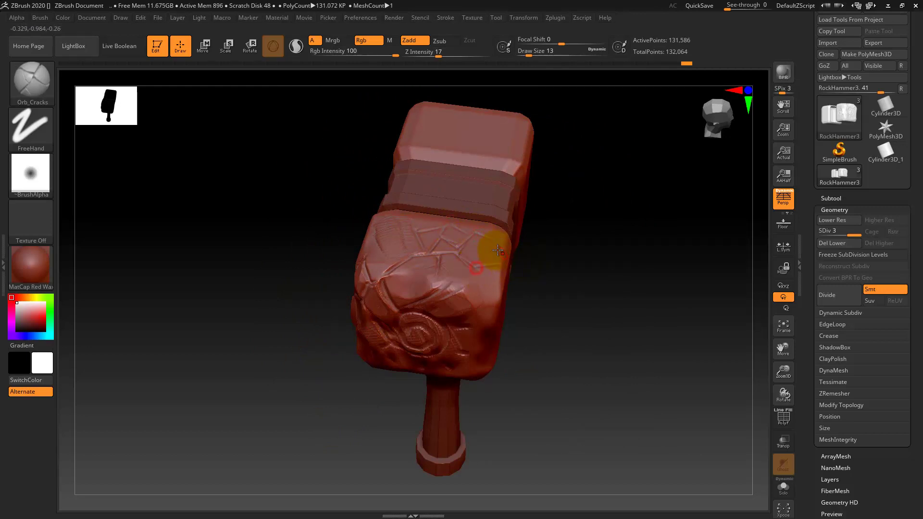
mouse_move(485, 265)
mouse_down()
mouse_move(572, 287)
mouse_move(579, 302)
mouse_move(571, 280)
mouse_up()
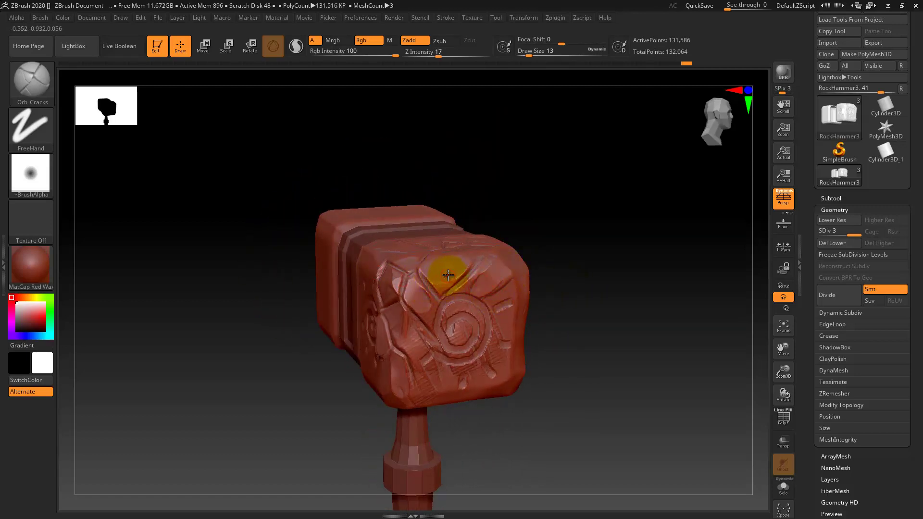
key(b)
click(402, 264)
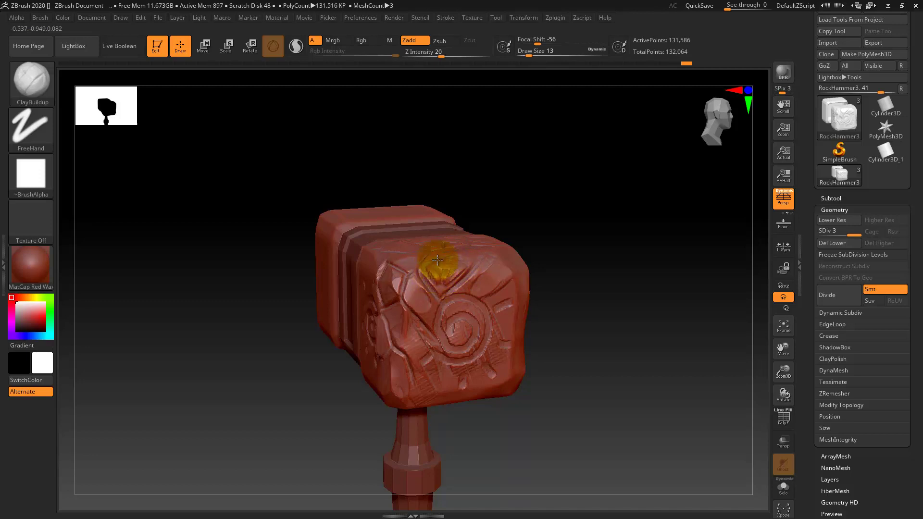
Switch to the OrbFlatten_Edge brush at draw size 51.
key(b)
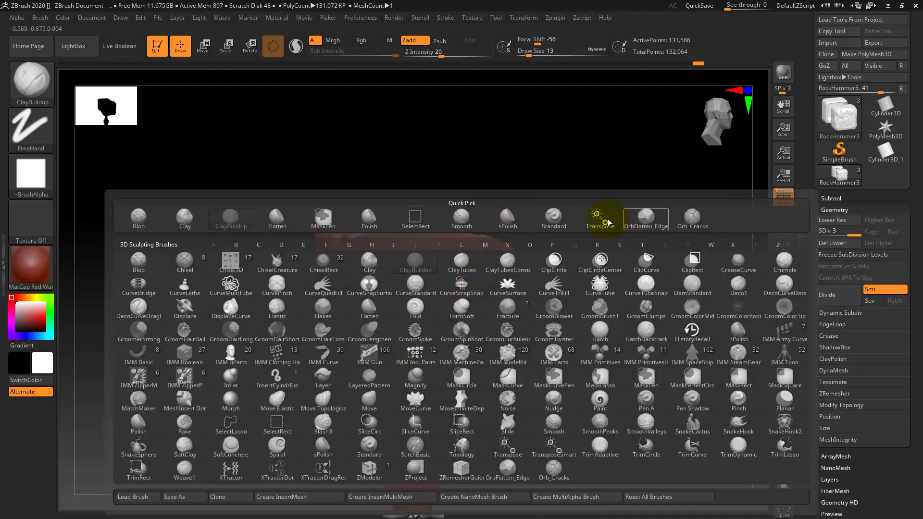
click(634, 224)
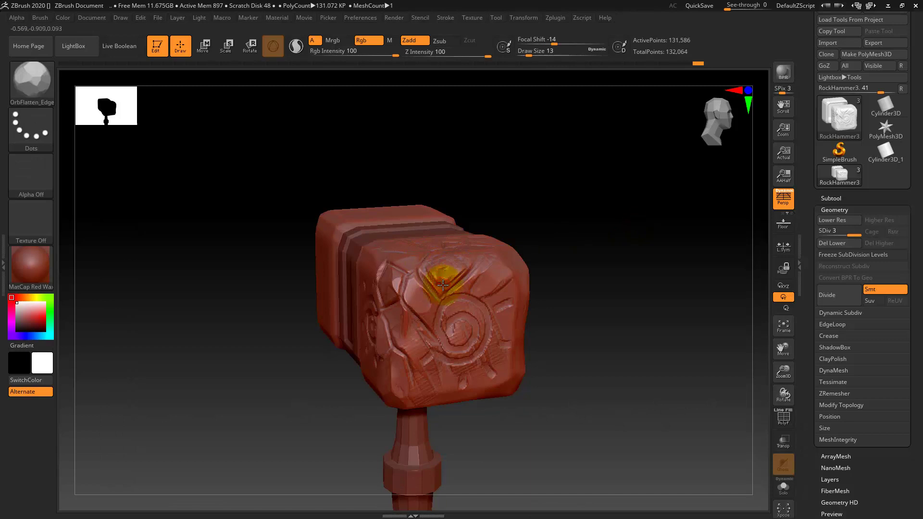
key(s)
Orbit around the hammer to inspect the chipped head from front, top, sides and underside.
mouse_move(559, 274)
mouse_down()
mouse_move(556, 303)
mouse_move(443, 263)
mouse_up()
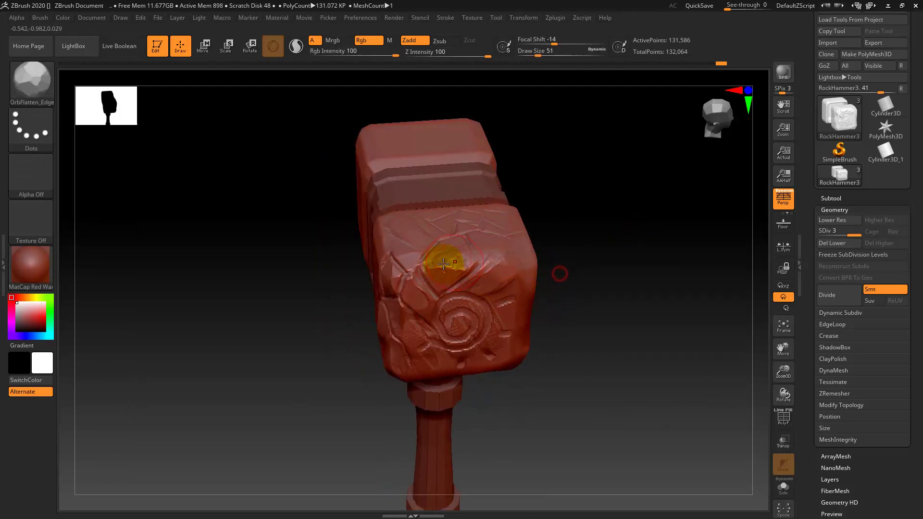
mouse_move(553, 269)
mouse_down()
mouse_move(604, 274)
mouse_move(577, 295)
mouse_move(572, 313)
mouse_up()
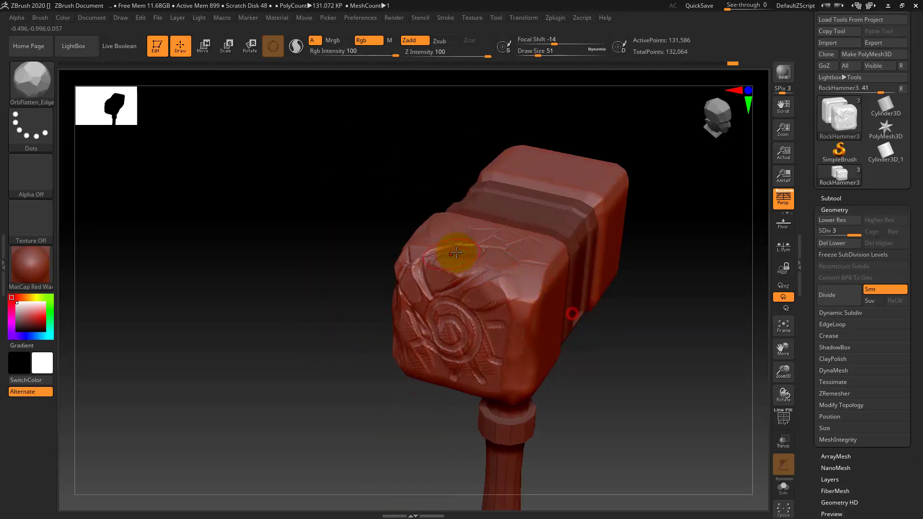
mouse_move(622, 342)
mouse_down()
mouse_move(651, 312)
mouse_move(552, 309)
mouse_up()
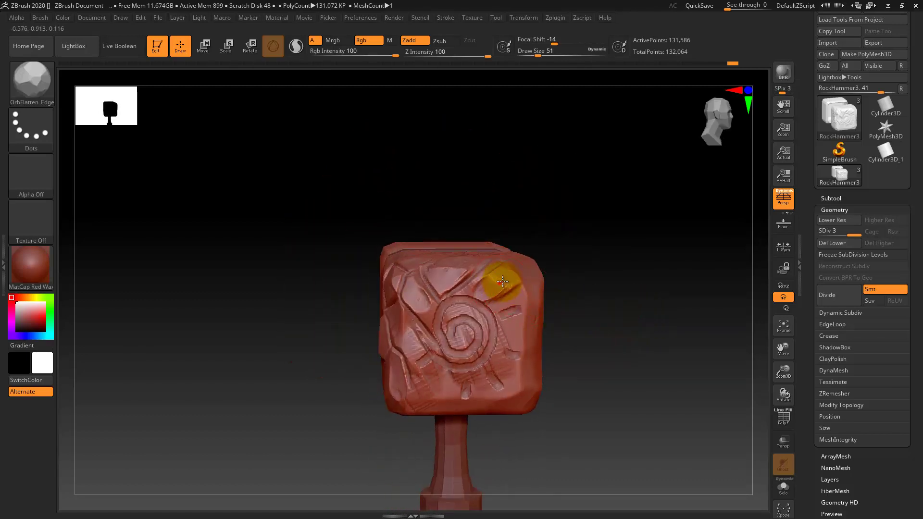
drag(608, 346, 515, 303)
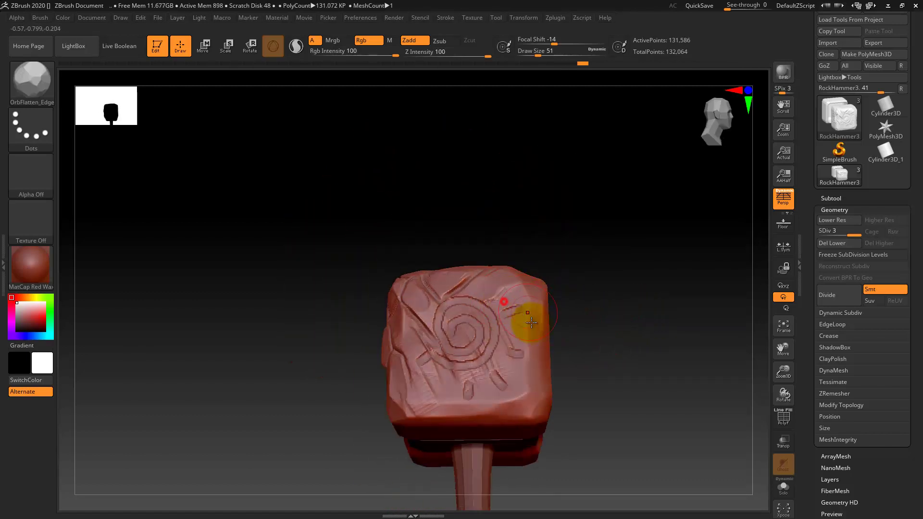
drag(619, 377, 619, 396)
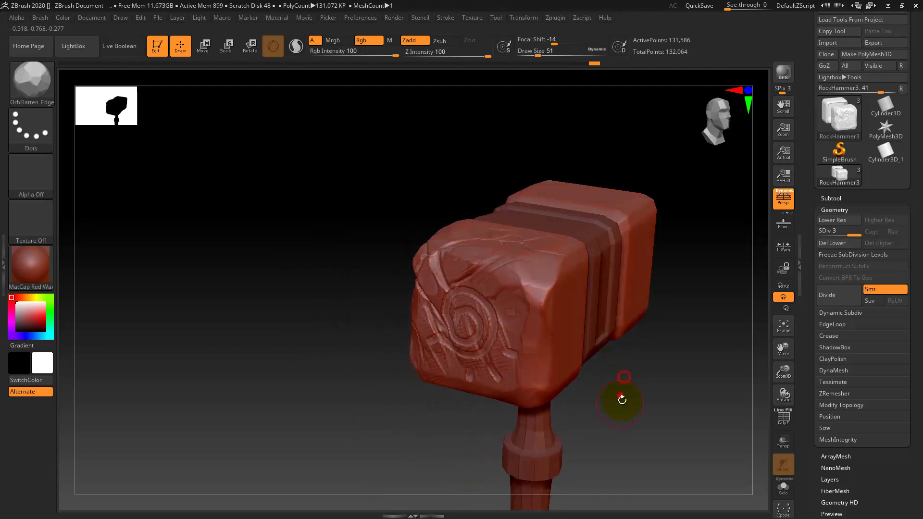
mouse_move(321, 381)
alt+mouse_down()
mouse_move(294, 330)
mouse_move(212, 231)
alt+mouse_up()
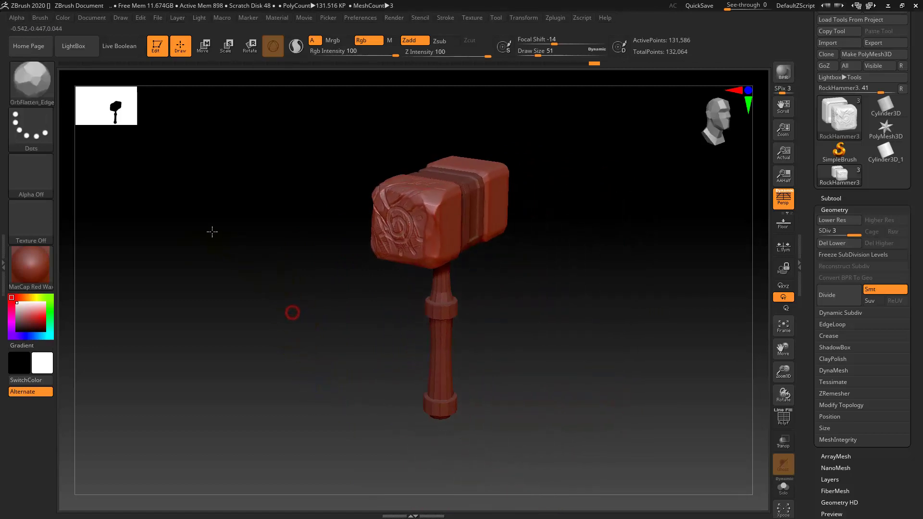
mouse_move(285, 282)
mouse_down()
mouse_move(308, 305)
mouse_move(432, 268)
mouse_move(424, 346)
mouse_up()
drag(529, 280, 480, 278)
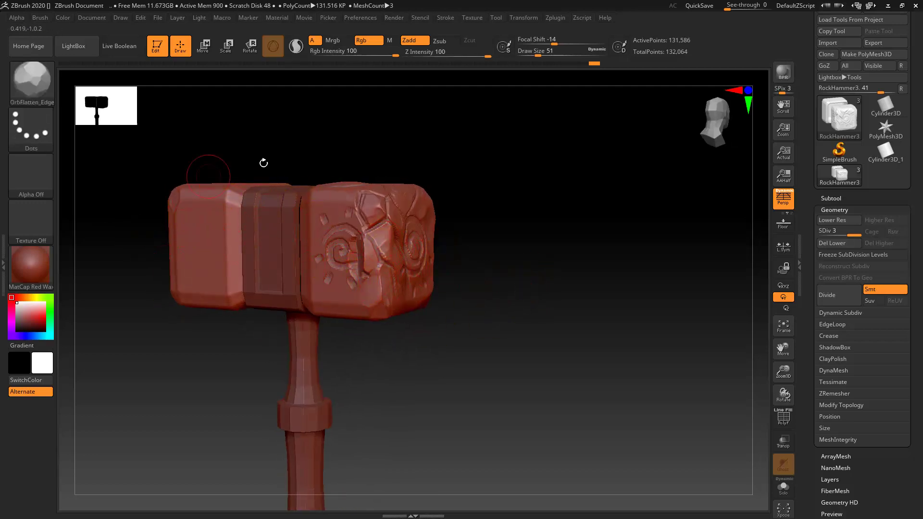
drag(449, 234, 514, 245)
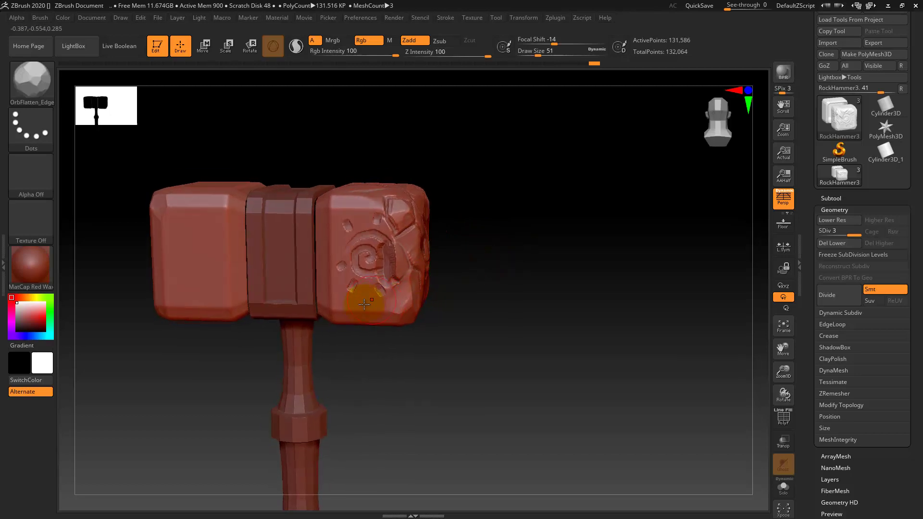
mouse_move(375, 346)
mouse_down()
mouse_move(392, 356)
mouse_move(428, 350)
mouse_up()
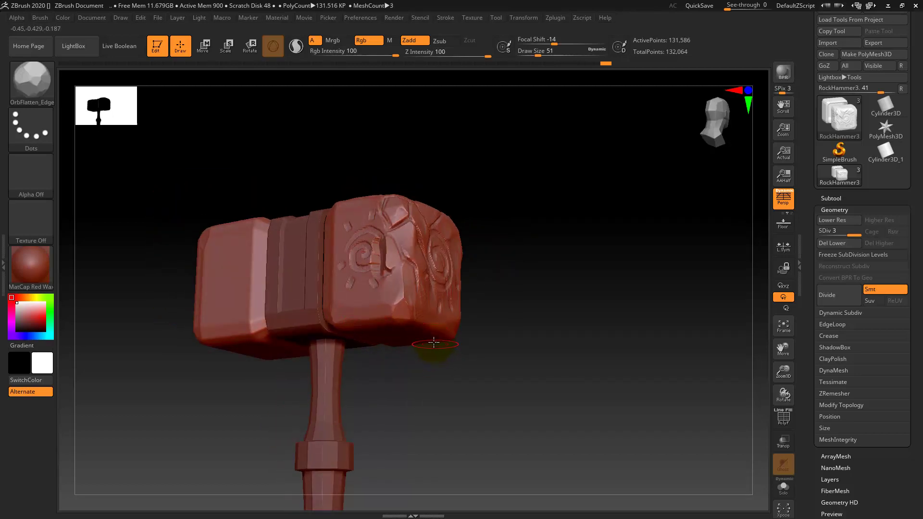
key(comma)
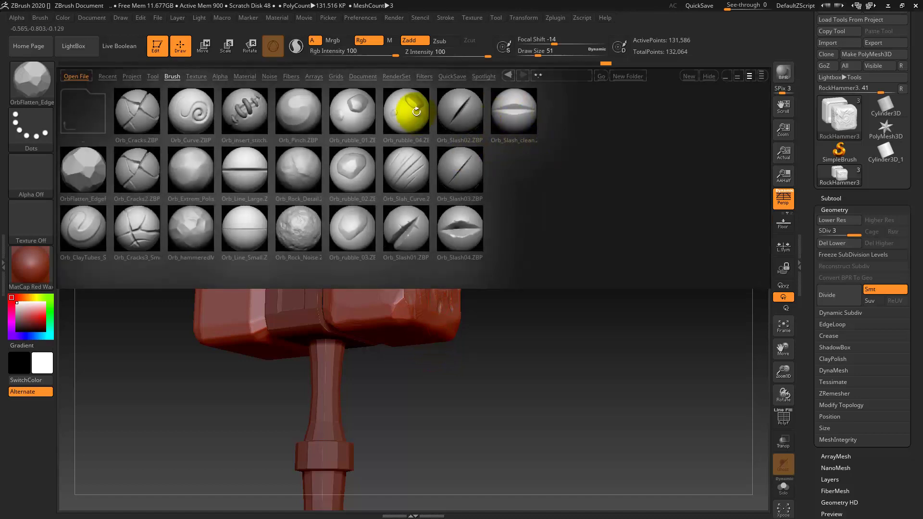
Load Orb_Slash01.ZBP from the brush library and test a slash stroke on the hammer head.
click(406, 226)
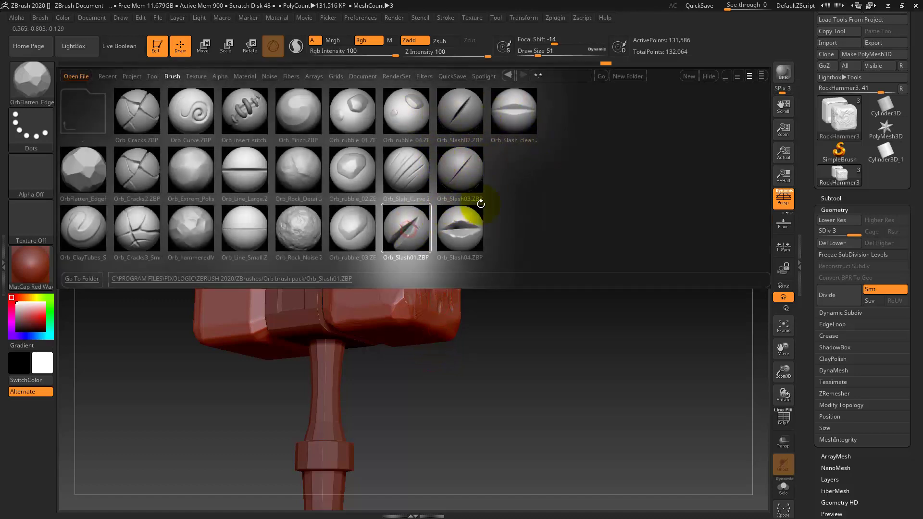
drag(536, 327, 498, 338)
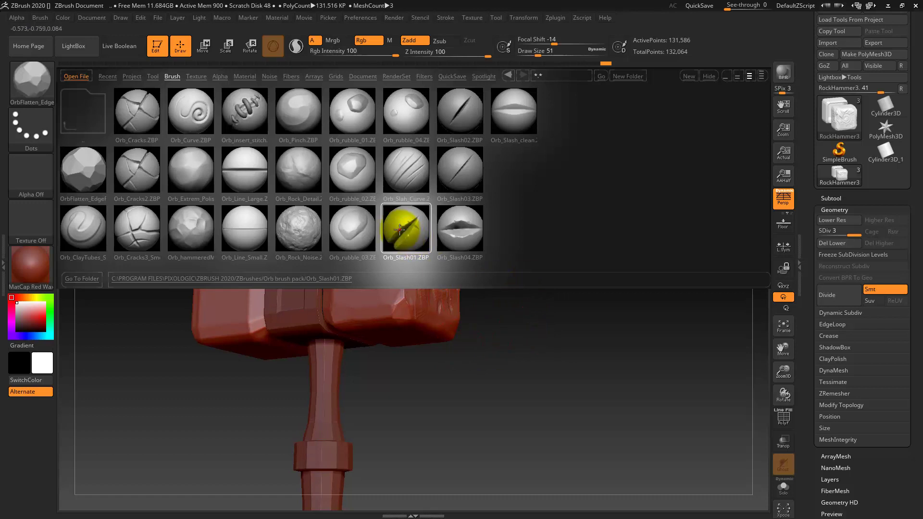
drag(464, 381, 426, 381)
double_click(405, 245)
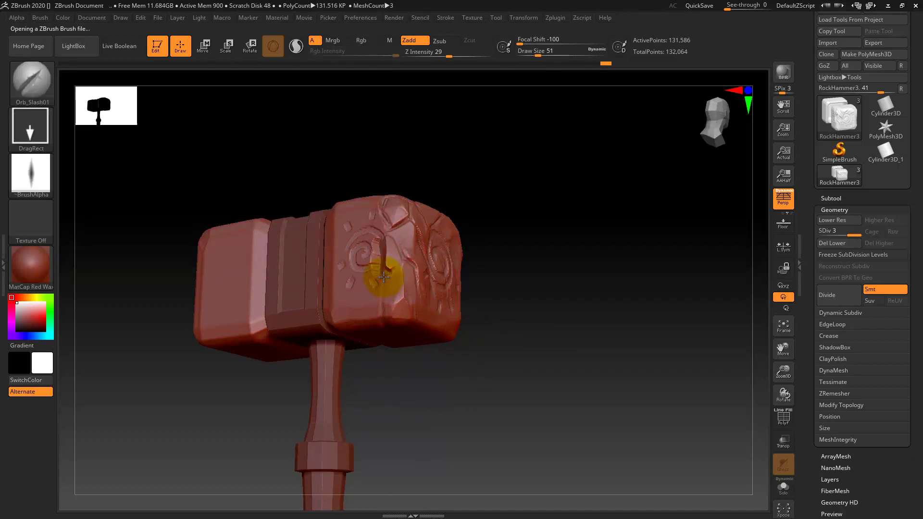
mouse_move(476, 367)
mouse_down()
mouse_move(495, 354)
mouse_move(494, 340)
mouse_up()
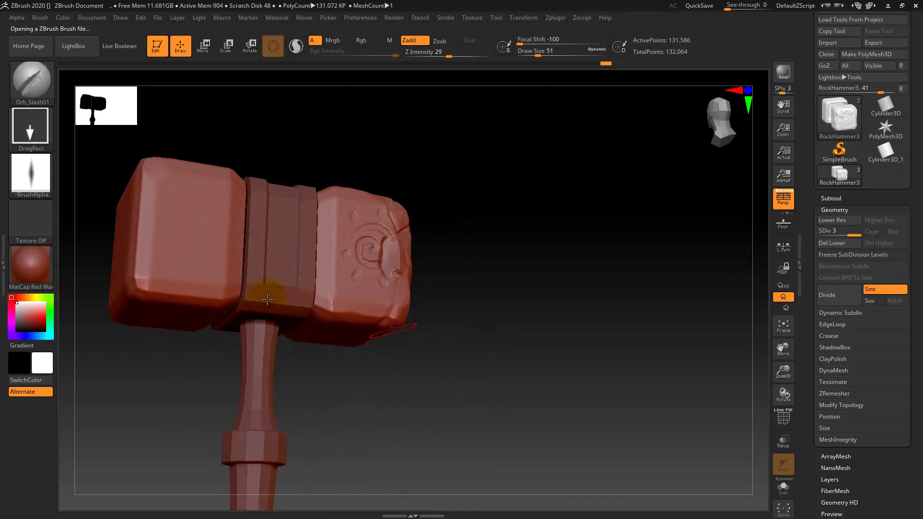
drag(150, 256, 176, 287)
mouse_move(177, 356)
mouse_down()
mouse_move(185, 336)
mouse_move(299, 241)
mouse_up()
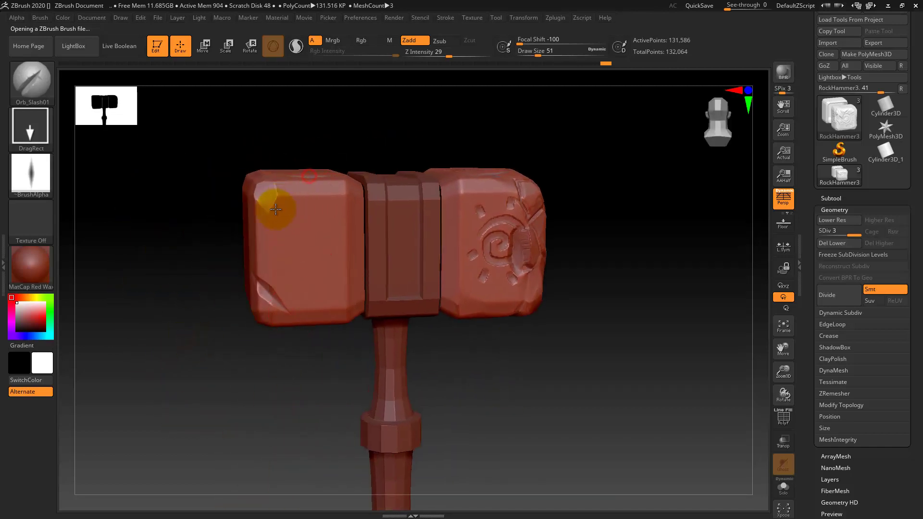
alt+click(392, 214)
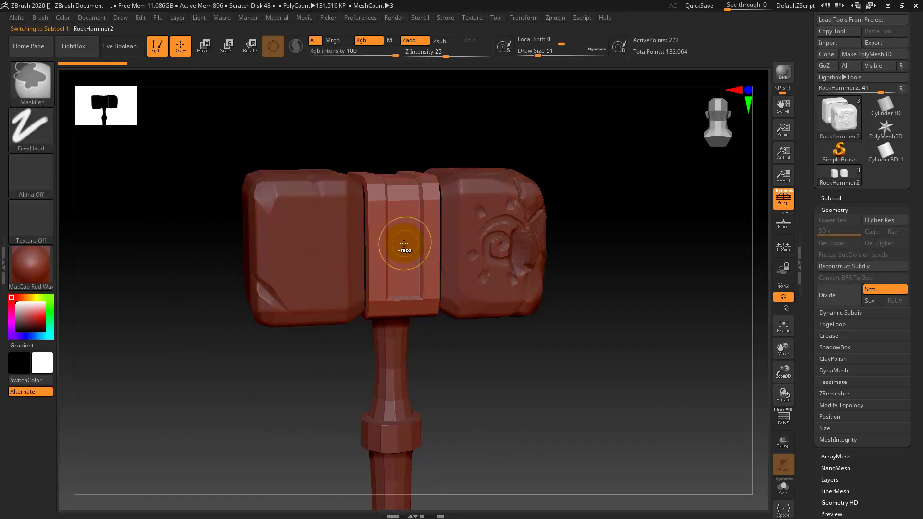
key(ctrl+d)
key(ctrl+d)
key(ctrl+d)
key(b)
key(o)
key(s)
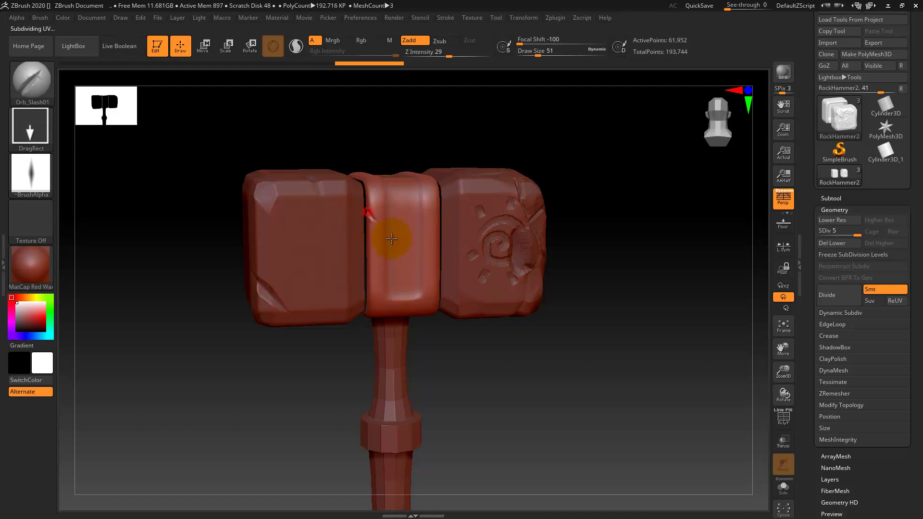
drag(391, 238, 398, 246)
drag(483, 347, 474, 370)
drag(414, 271, 448, 308)
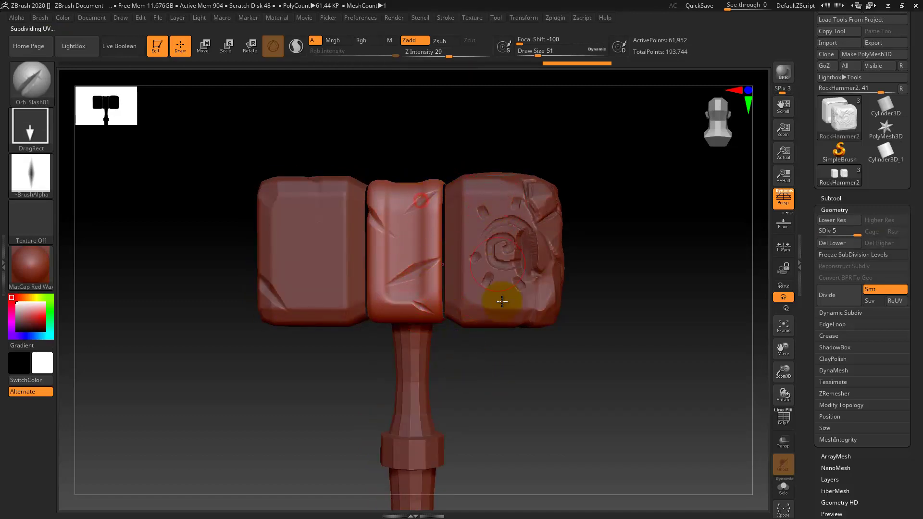
drag(505, 336, 516, 376)
mouse_move(481, 331)
mouse_down()
mouse_move(457, 371)
mouse_move(477, 336)
mouse_move(456, 361)
mouse_up()
alt+click(398, 336)
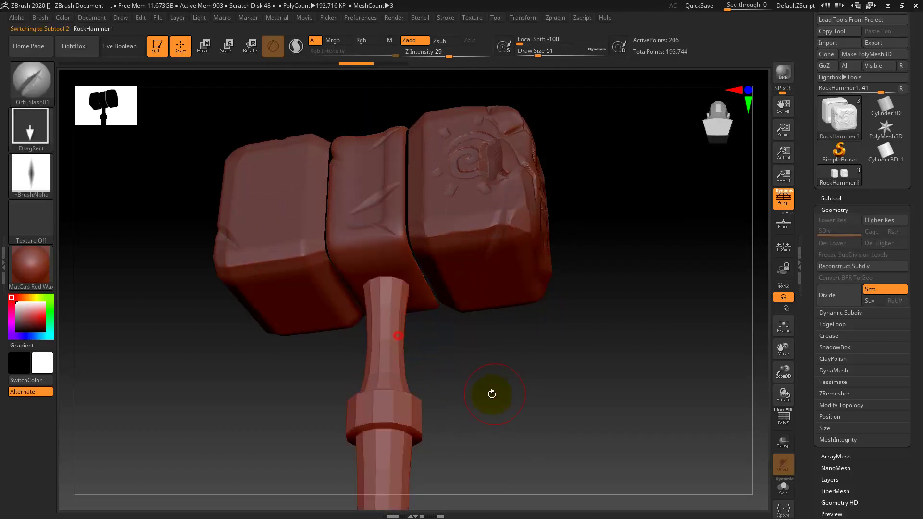
mouse_move(490, 392)
mouse_down()
mouse_move(495, 433)
mouse_move(480, 243)
mouse_up()
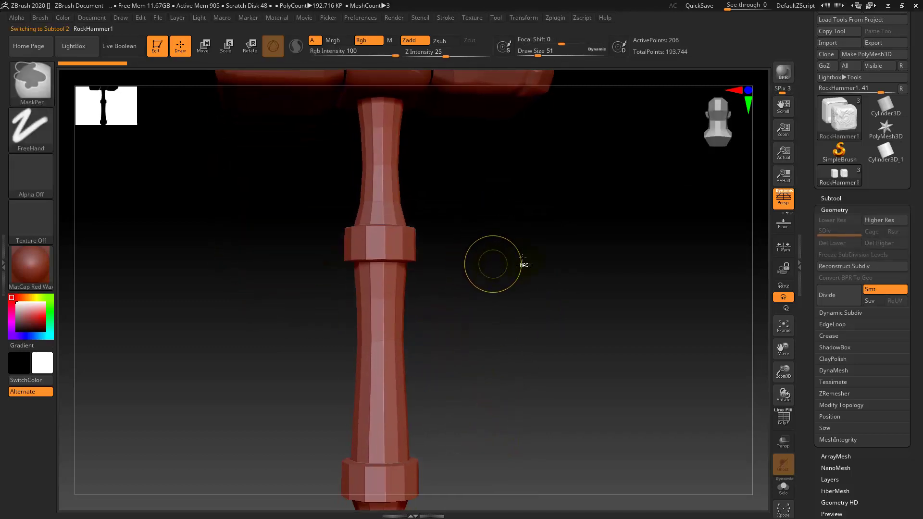
click(865, 290)
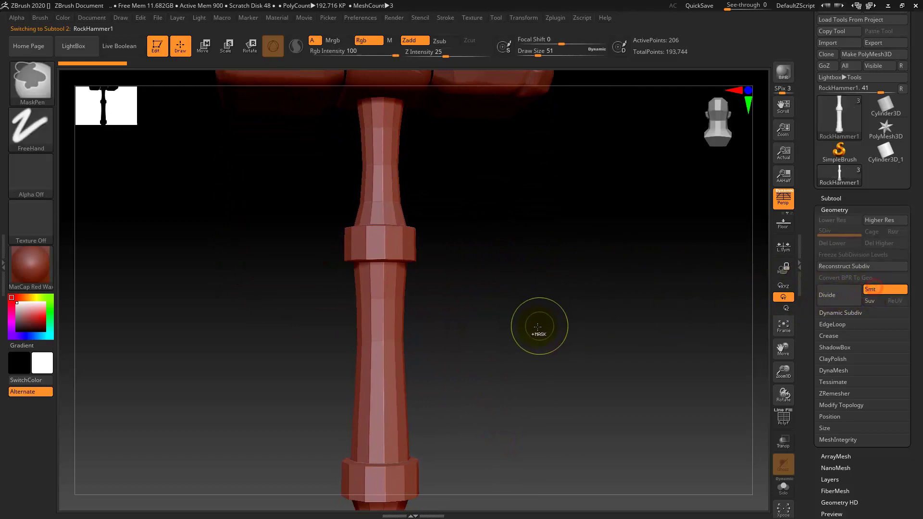
key(ctrl+d)
key(ctrl+d)
key(ctrl+d)
drag(369, 299, 381, 314)
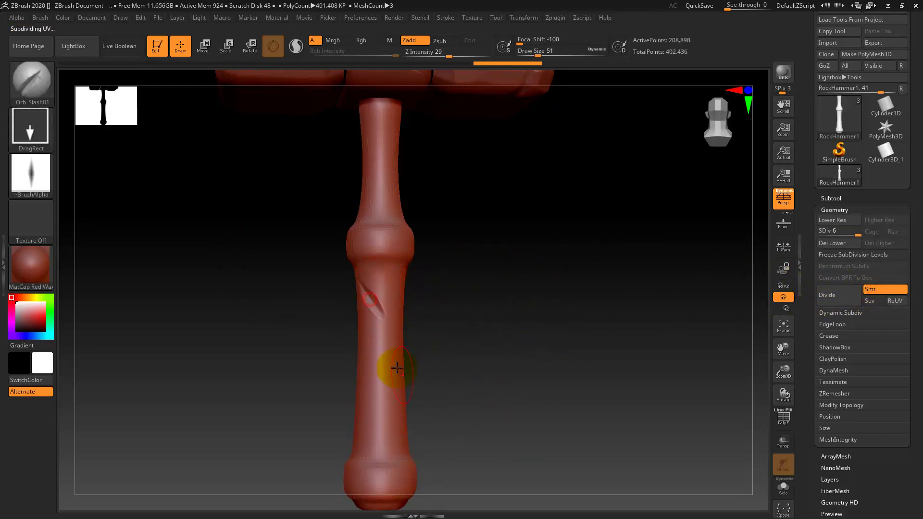
key(ctrl+z)
key(ctrl+z)
key(ctrl+z)
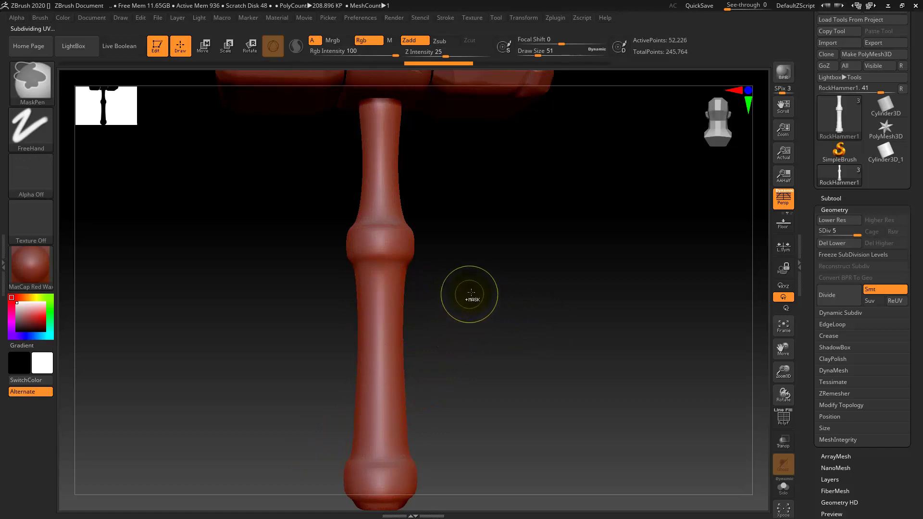
key(ctrl+z)
key(ctrl+z)
mouse_move(490, 244)
mouse_down()
mouse_move(441, 243)
mouse_move(514, 327)
mouse_move(482, 228)
mouse_up()
drag(506, 296, 500, 295)
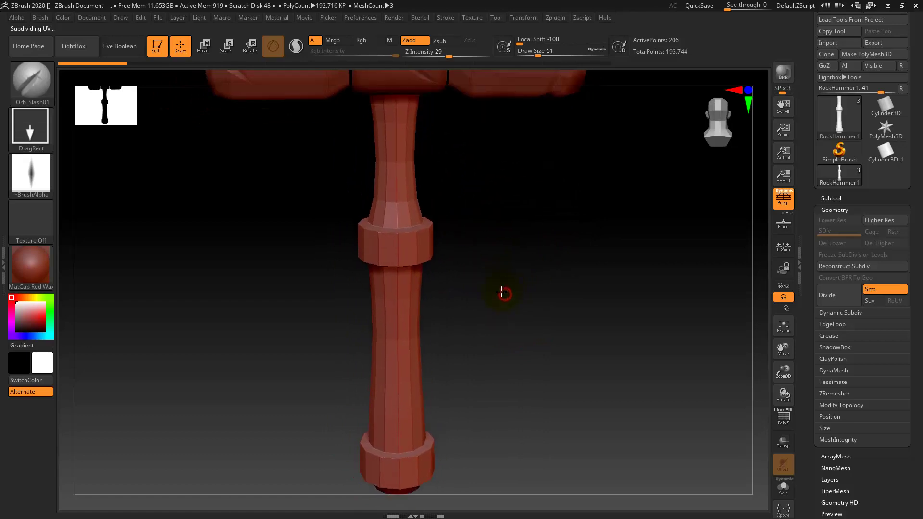
ctrl+right_drag(486, 282, 474, 365)
alt+drag(524, 184, 523, 313)
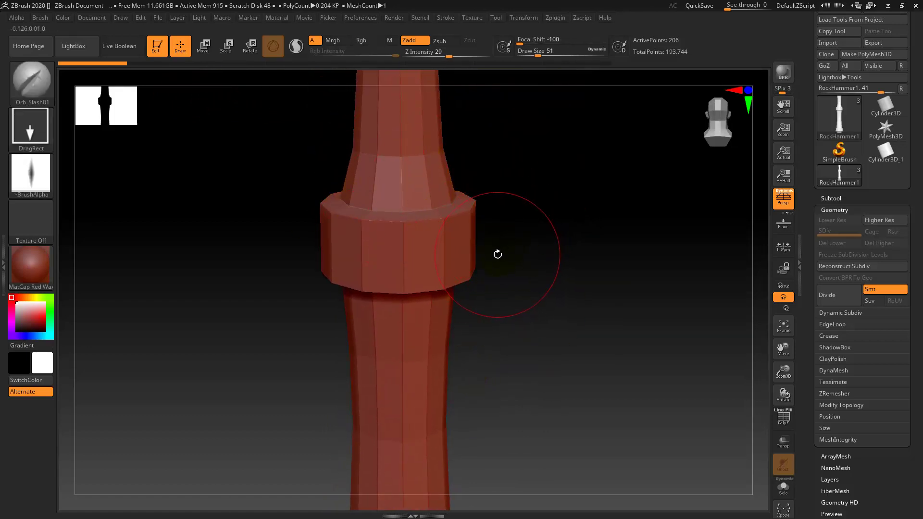
Try the ZRemesherGuides brush and change the main colour to red.
key(b)
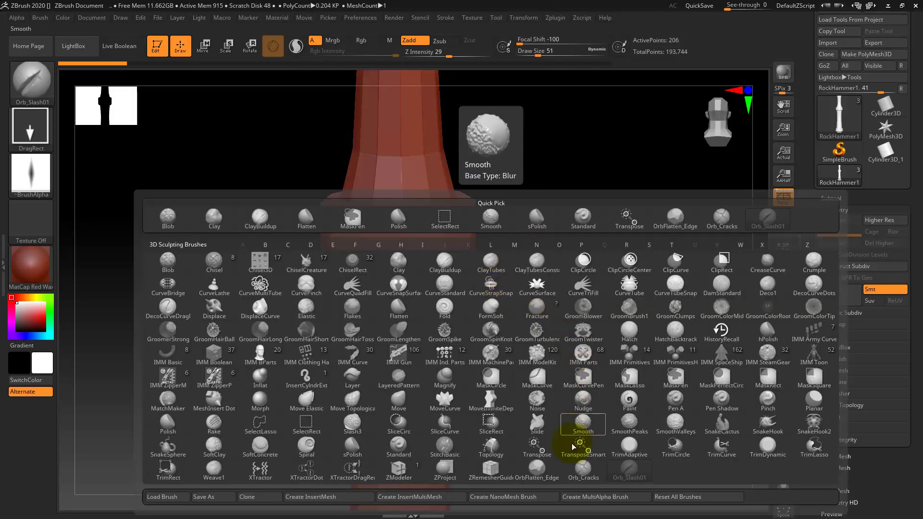
click(501, 470)
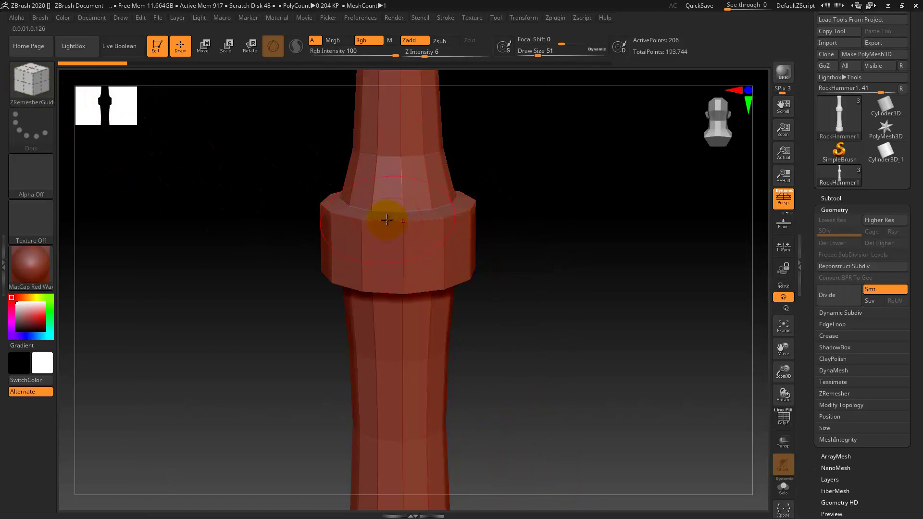
key(c)
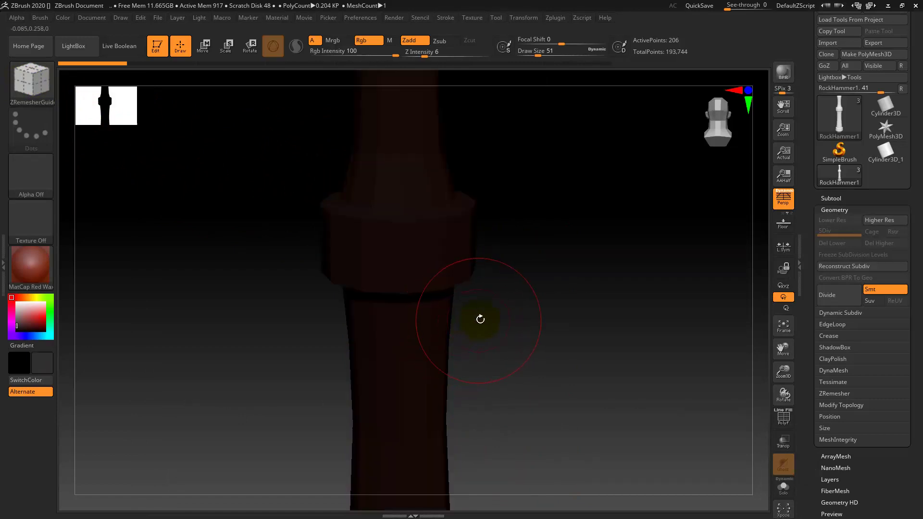
mouse_move(515, 326)
mouse_down()
mouse_move(516, 305)
mouse_move(544, 315)
mouse_up()
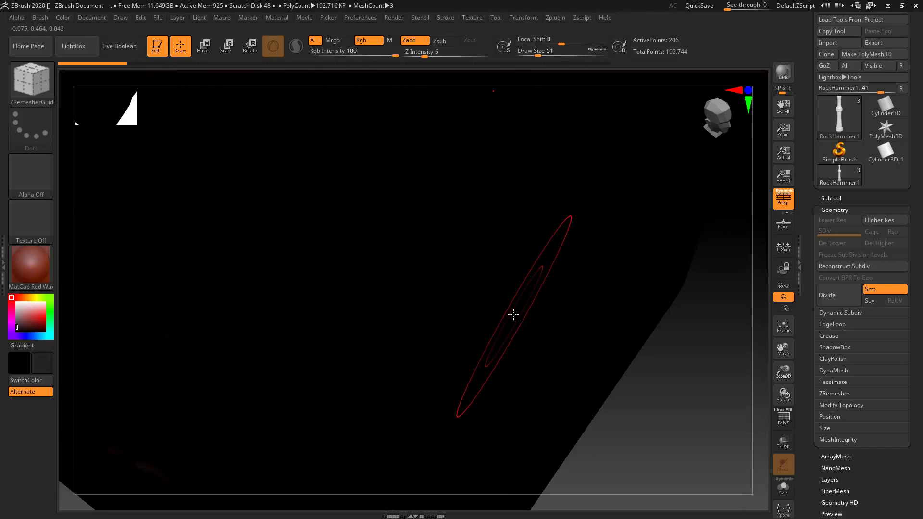
mouse_move(515, 315)
right_down()
mouse_move(495, 210)
mouse_move(483, 211)
mouse_move(295, 381)
right_up()
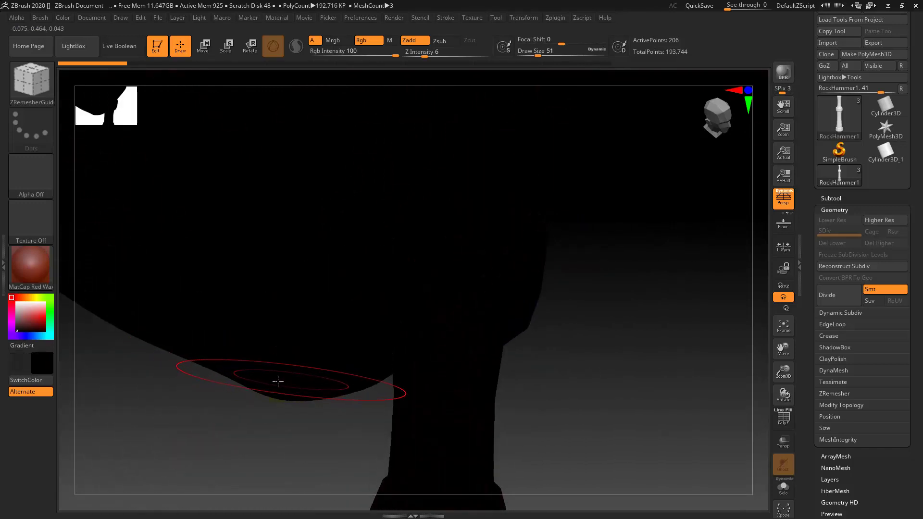
key(c)
click(99, 329)
key(c)
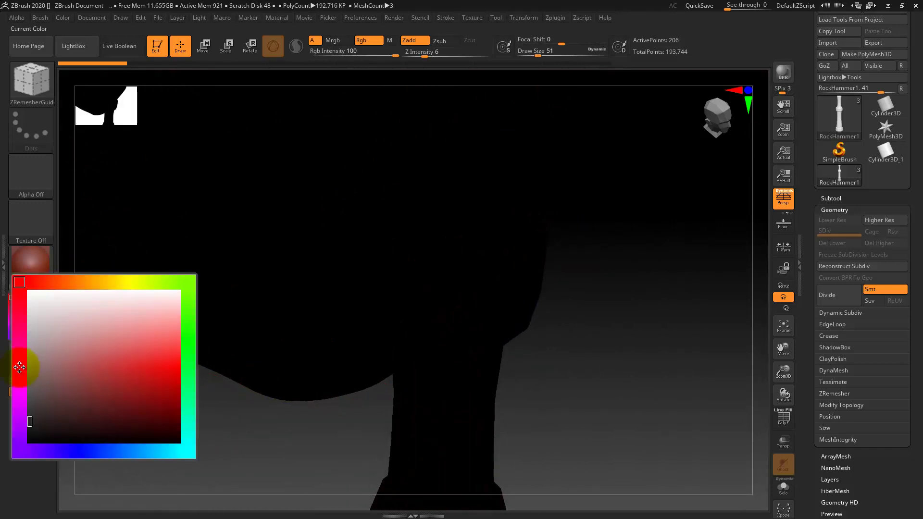
click(19, 284)
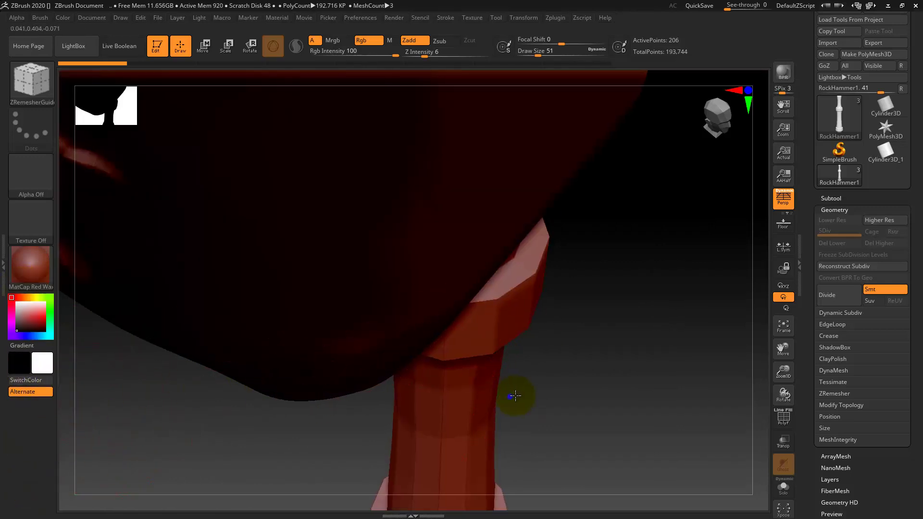
mouse_move(511, 391)
ctrl+right_down()
mouse_move(480, 309)
mouse_move(518, 366)
mouse_move(494, 249)
mouse_move(515, 418)
mouse_move(513, 276)
mouse_move(532, 391)
mouse_move(513, 274)
mouse_move(561, 266)
mouse_move(535, 336)
mouse_move(531, 326)
mouse_move(517, 337)
ctrl+right_up()
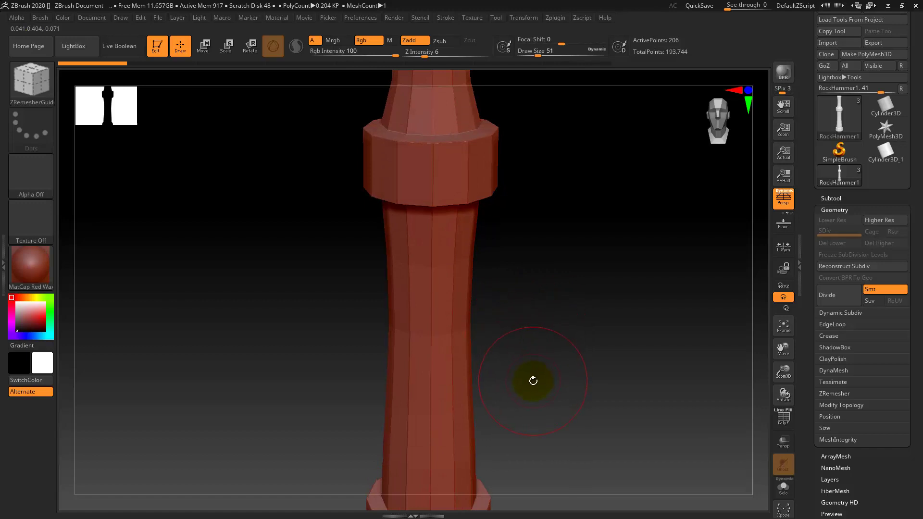
Switch to ZModeler with the Bevel edge action set to EdgeLoop Complete.
key(v)
key(b)
key(z)
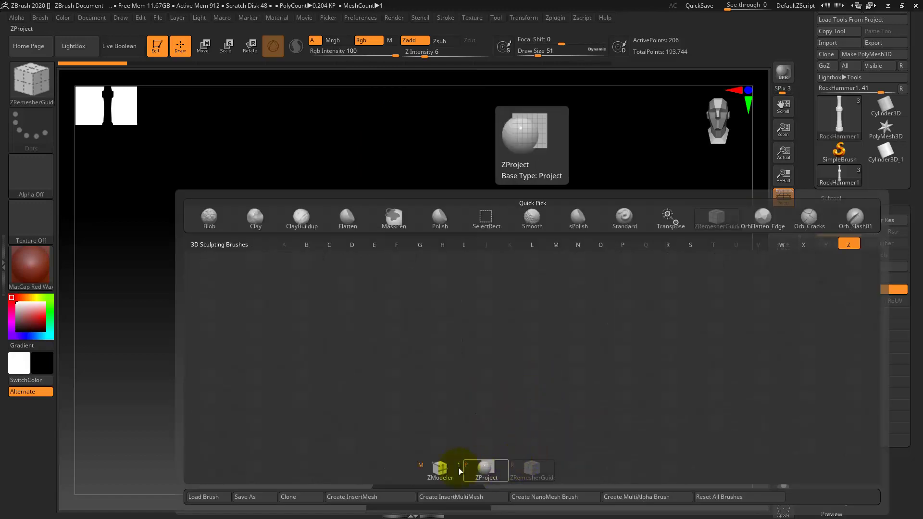
click(439, 469)
mouse_move(556, 258)
mouse_down()
mouse_move(558, 314)
mouse_move(569, 282)
mouse_up()
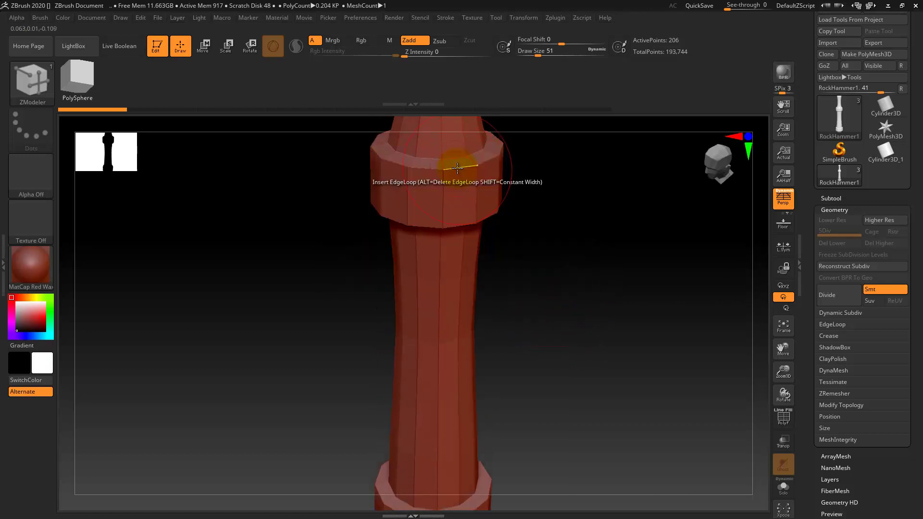
key(space)
key(space)
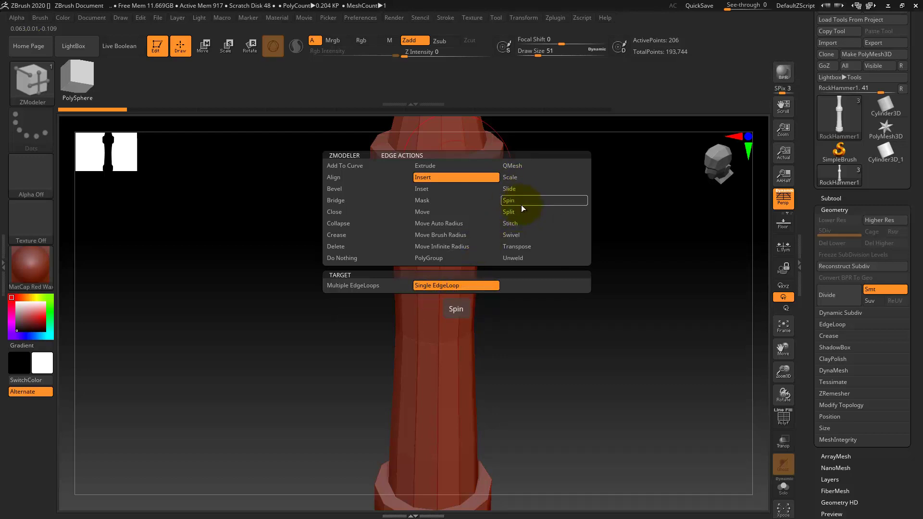
click(357, 190)
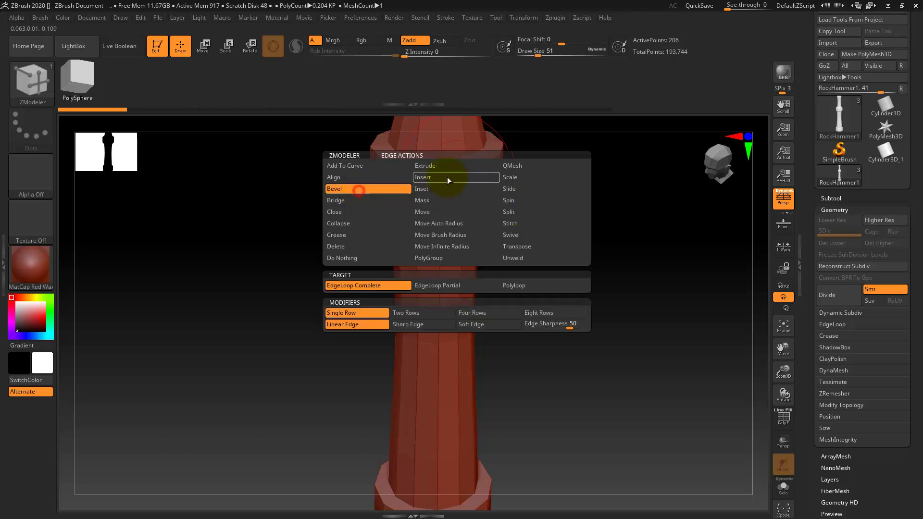
right_click(359, 211)
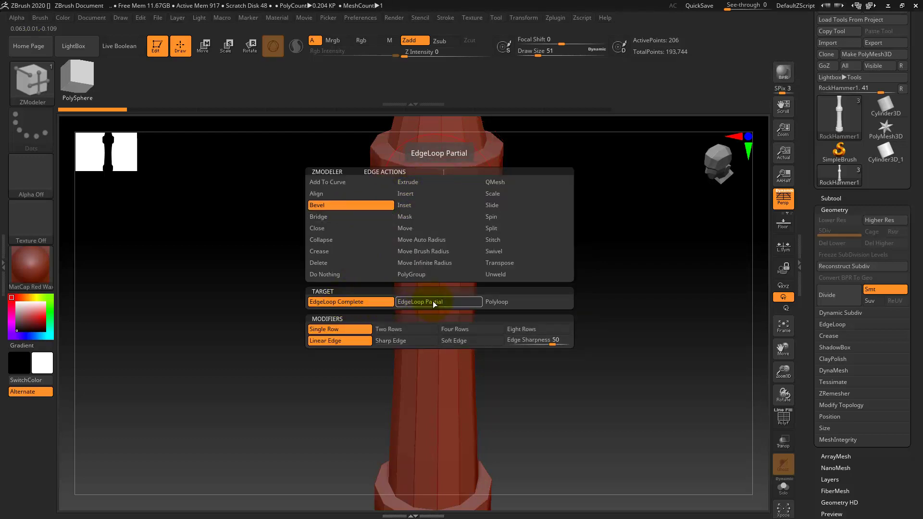
click(350, 331)
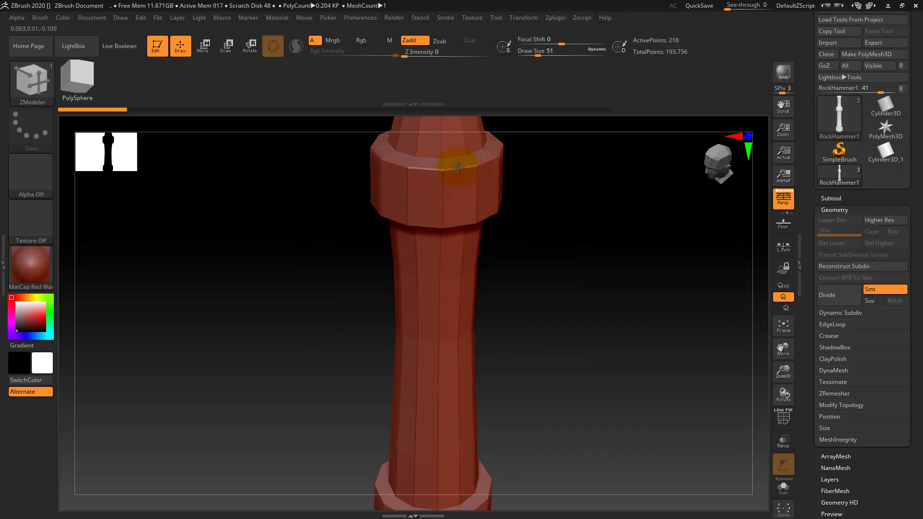
Bevel the upper collar's top and bottom edge loops, reaching 254 points.
click(457, 167)
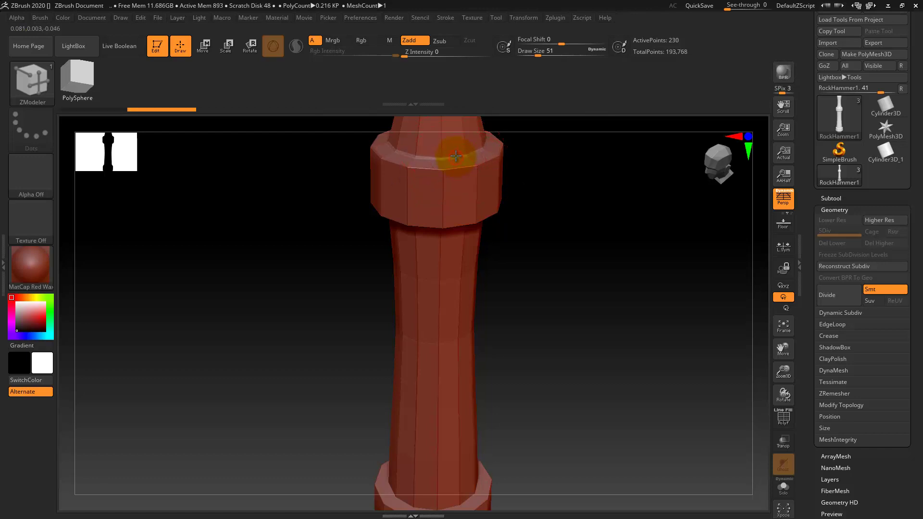
click(449, 192)
drag(529, 221, 534, 200)
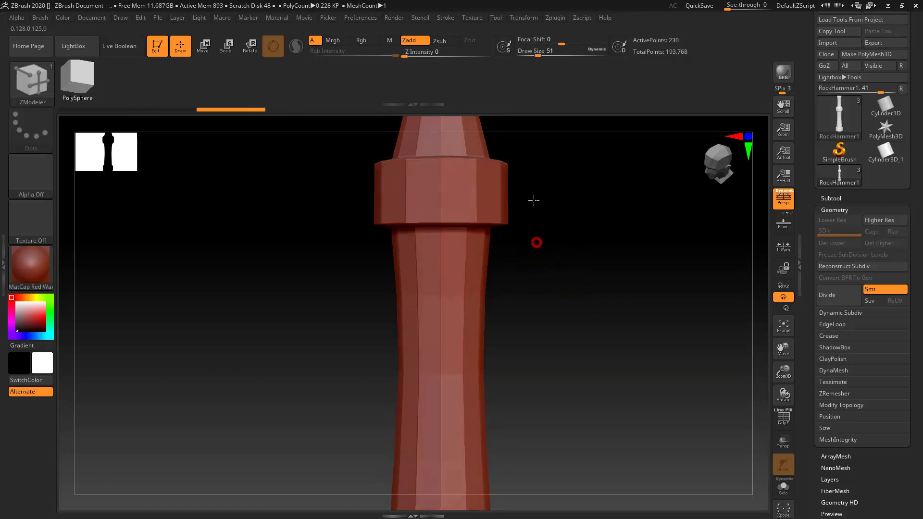
click(458, 204)
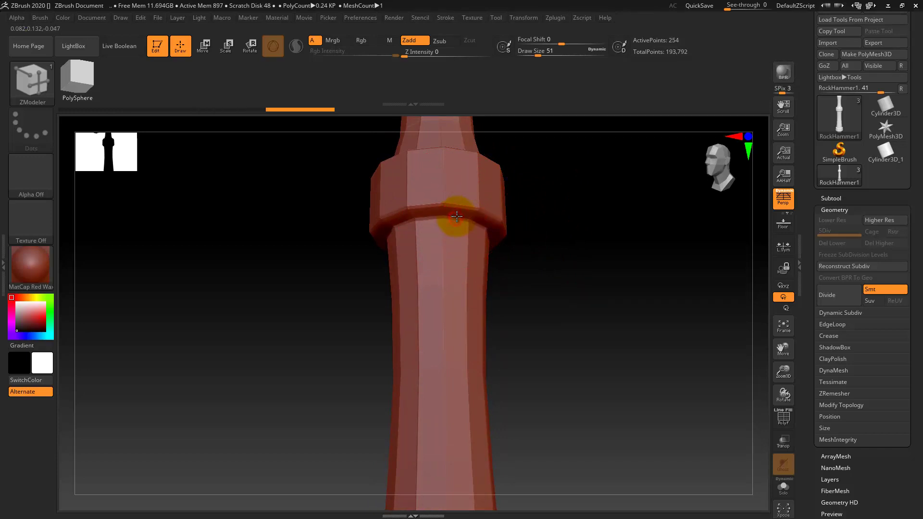
click(456, 217)
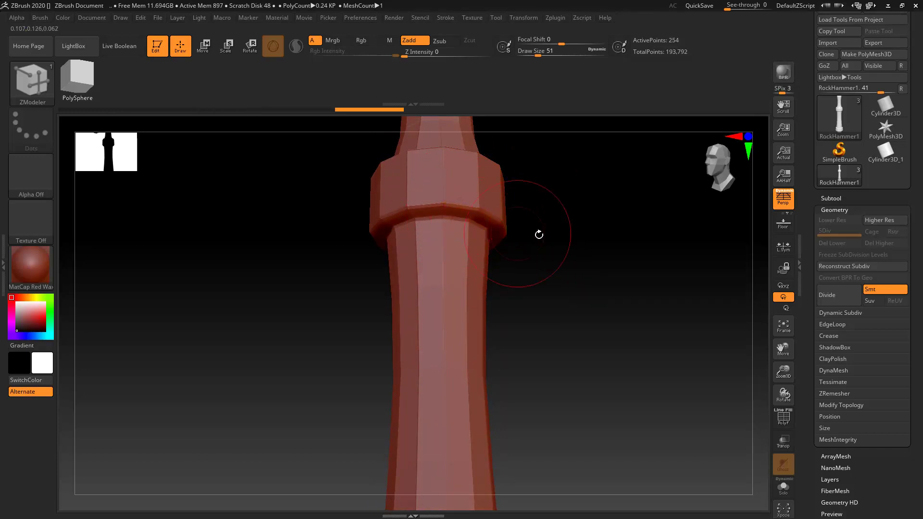
Try a subdivision on the handle, then undo it.
click(836, 298)
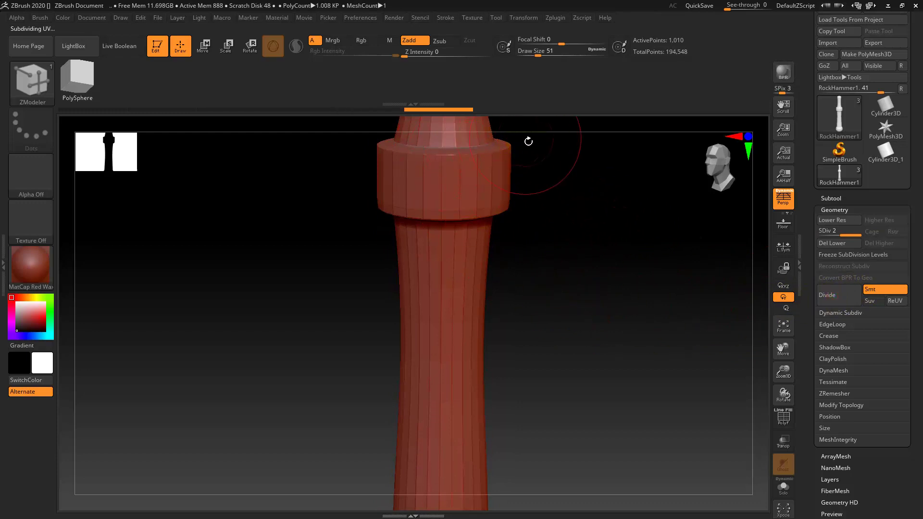
key(shift+d)
mouse_move(565, 221)
mouse_down()
mouse_move(586, 231)
mouse_move(550, 231)
mouse_up()
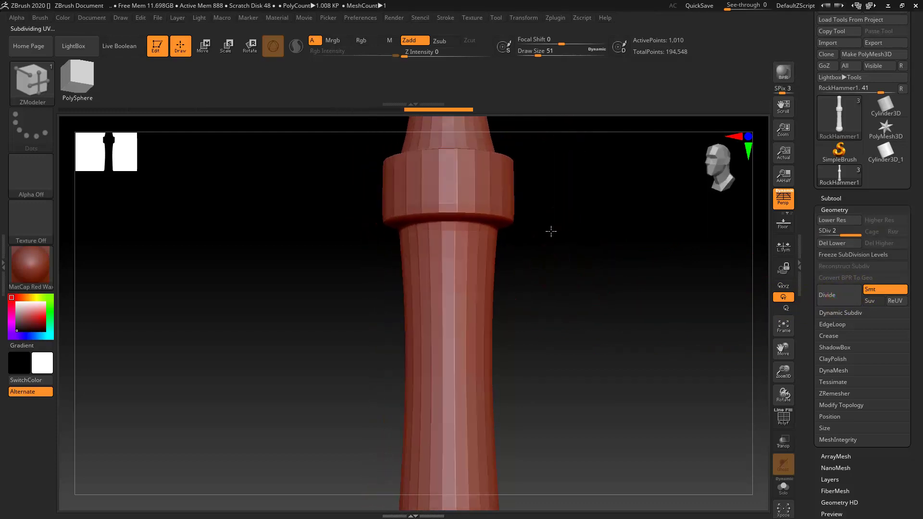
key(ctrl+z)
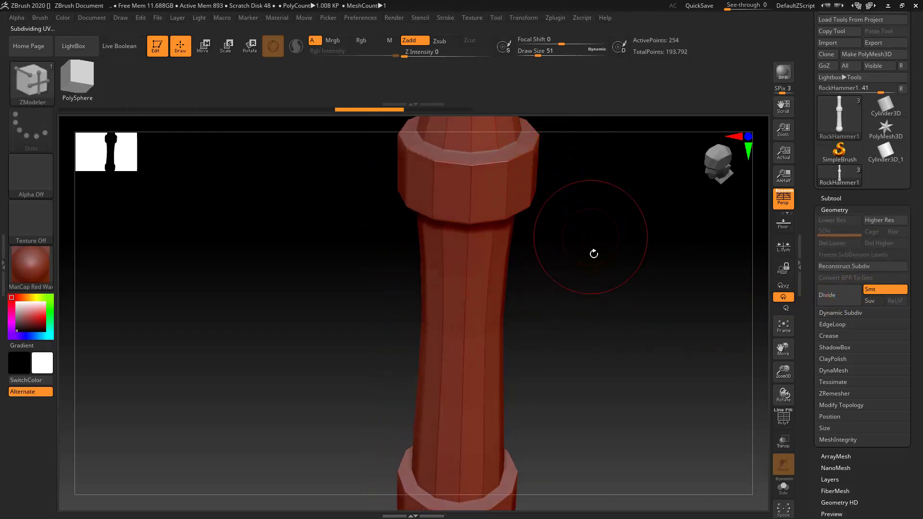
drag(595, 231, 571, 226)
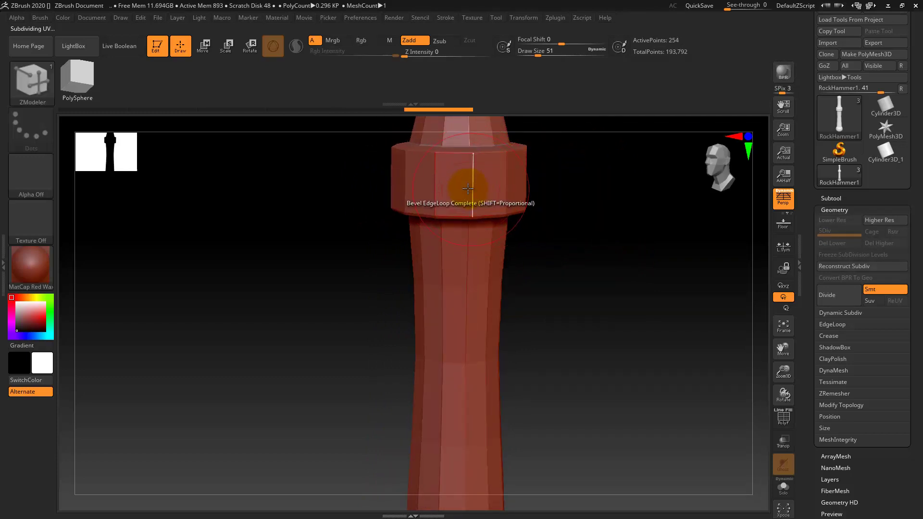
Insert a vertical edge loop on the collar with ZModeler.
click(468, 191)
key(space)
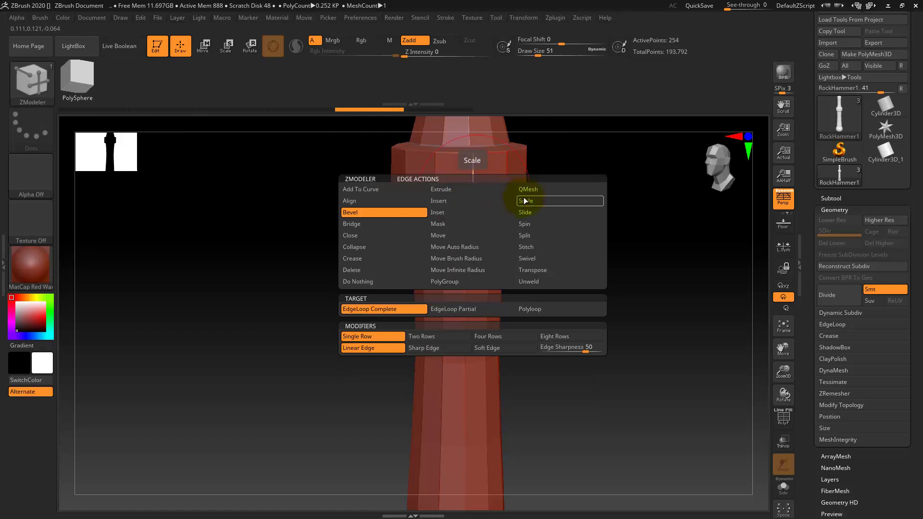
click(454, 201)
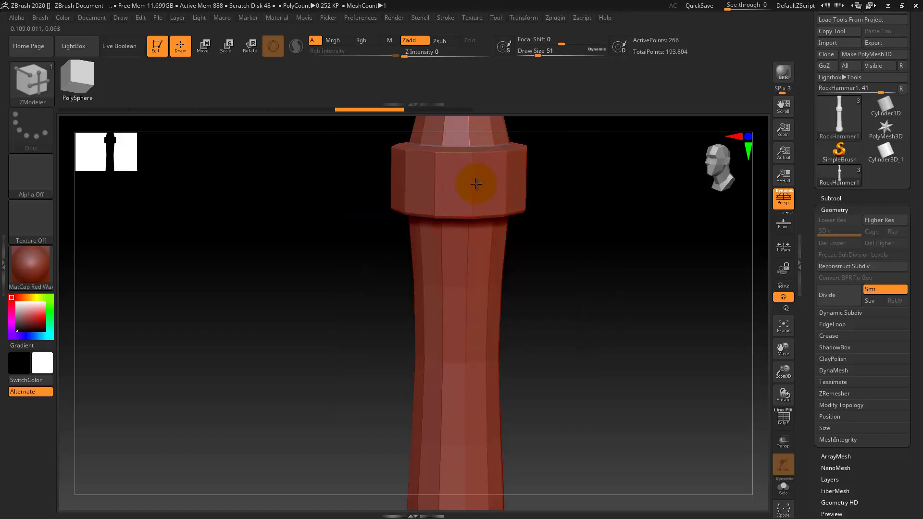
click(476, 184)
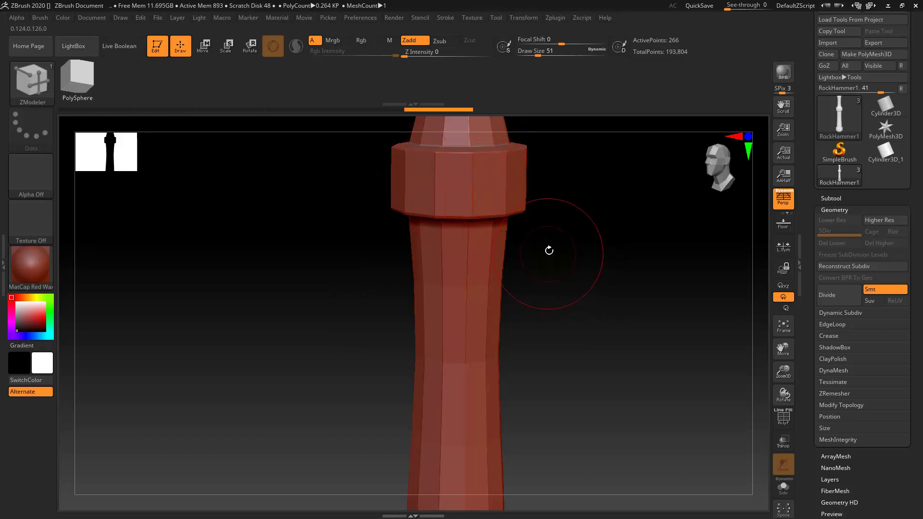
Drop the handle to its lowest subdivision level and set the ZModeler edge action to Bevel.
click(834, 297)
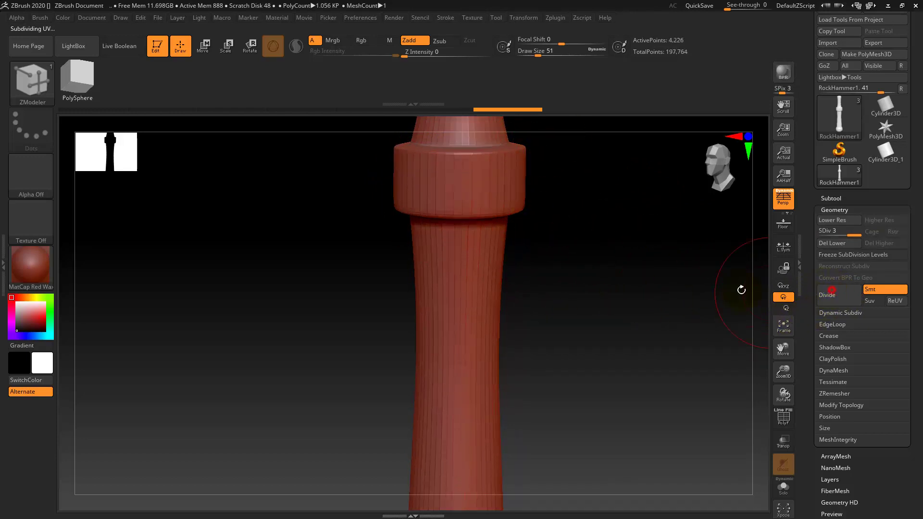
key(ctrl)
key(shift+d)
key(shift+d)
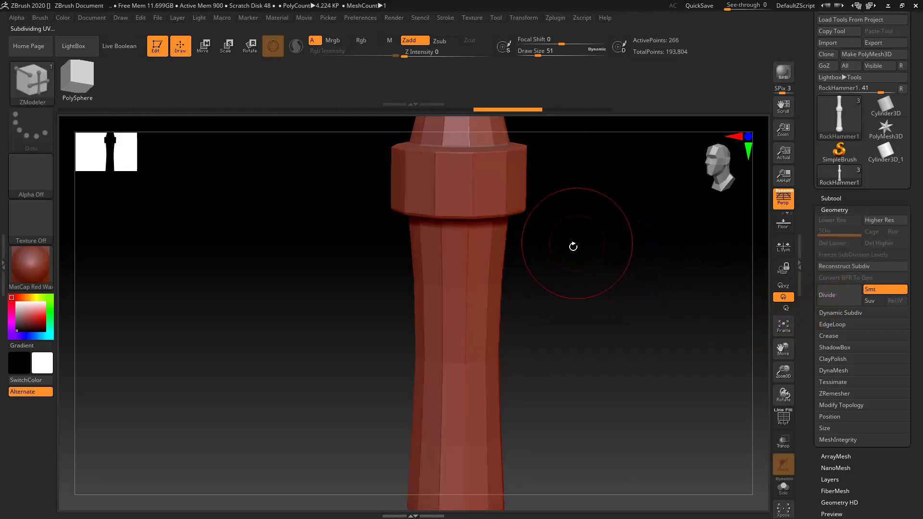
drag(586, 247, 547, 277)
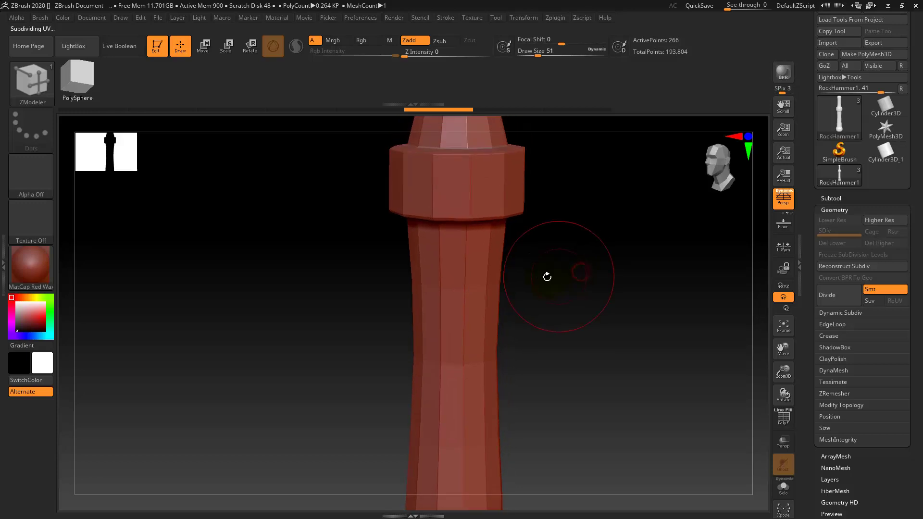
right_click(463, 258)
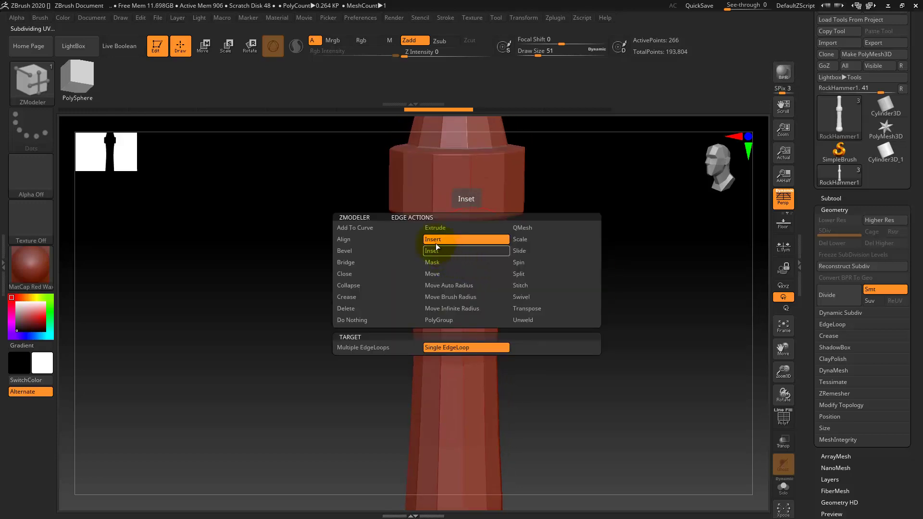
click(356, 253)
mouse_move(575, 285)
mouse_down()
mouse_move(583, 325)
mouse_move(594, 241)
mouse_up()
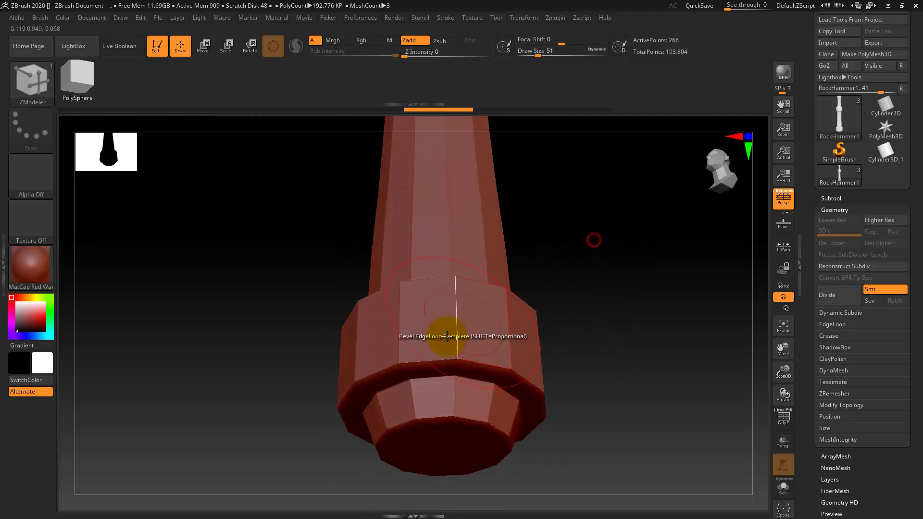
Bevel the bottom collar's upper, lower, outer rim and inner ring edge loops.
click(434, 360)
drag(434, 360, 435, 361)
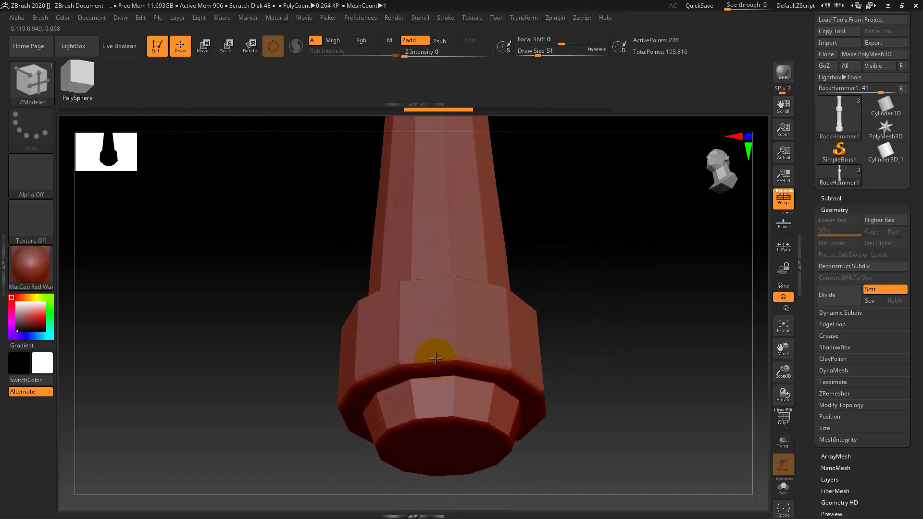
click(434, 378)
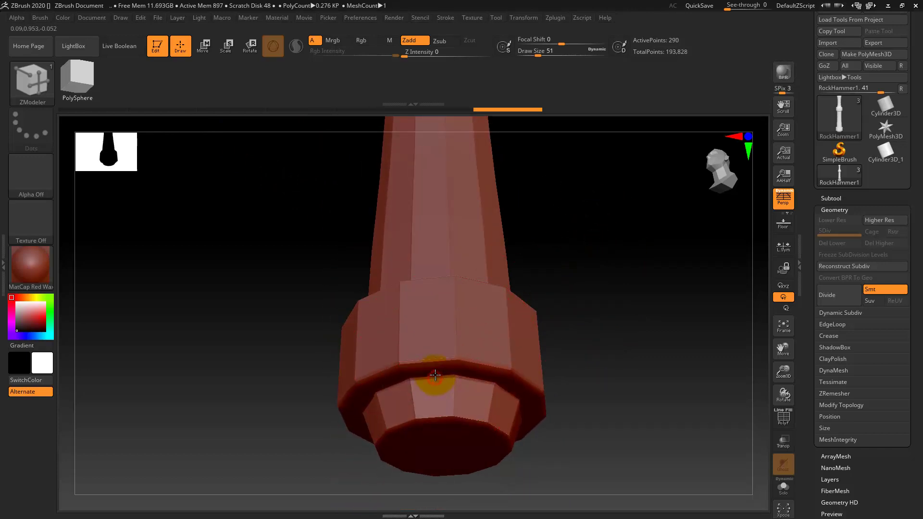
drag(585, 289, 585, 373)
click(447, 319)
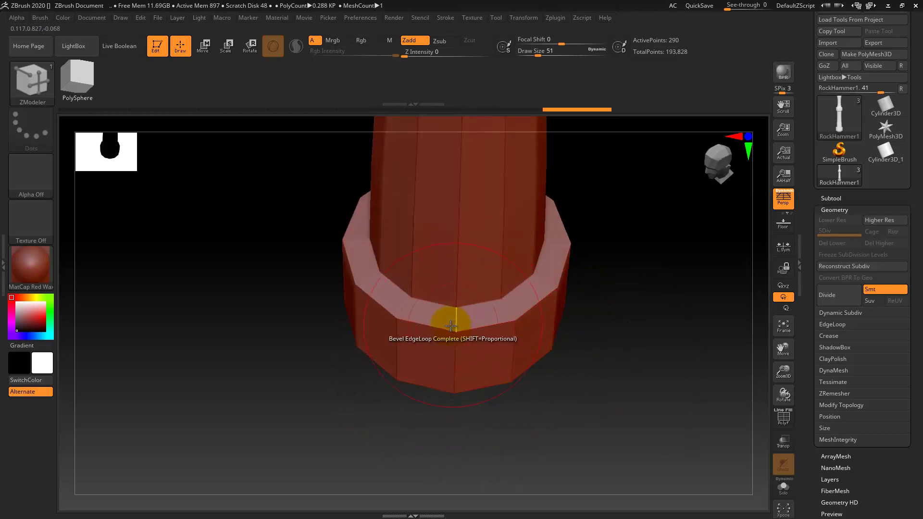
click(437, 313)
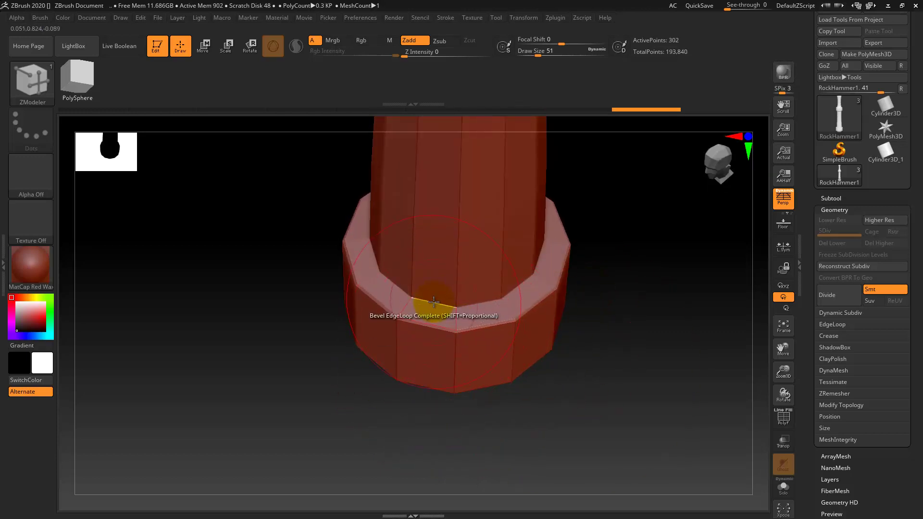
Orbit to check the stepped collar, opening and dismissing the Polygon Actions menu.
mouse_move(613, 373)
mouse_down()
mouse_move(607, 266)
mouse_move(567, 317)
mouse_up()
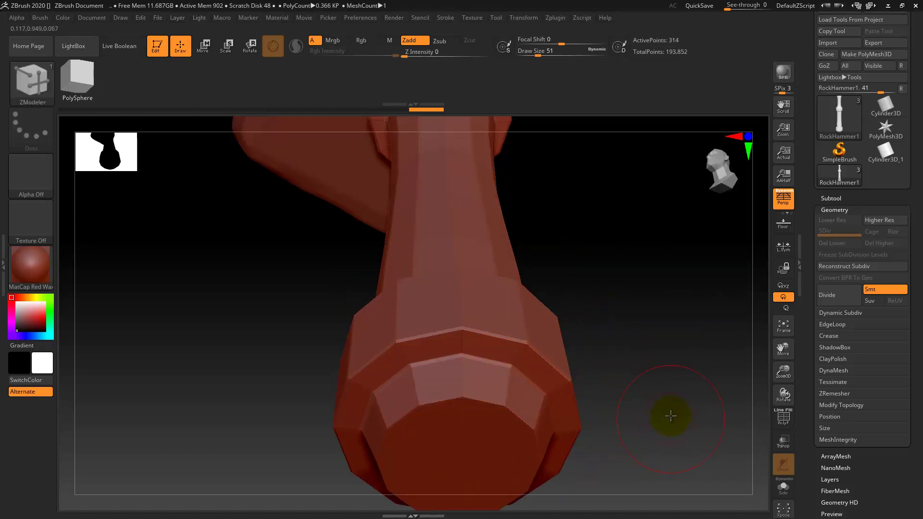
drag(670, 412, 491, 409)
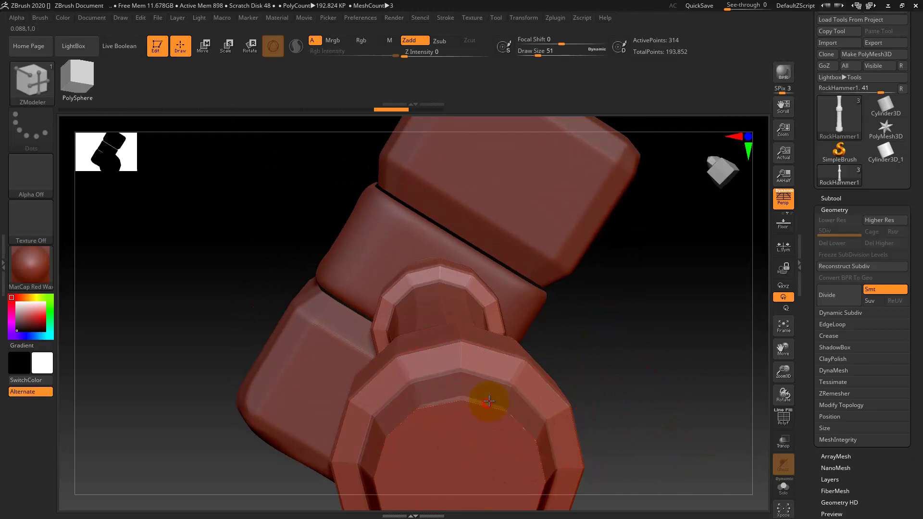
mouse_move(621, 338)
mouse_down()
mouse_move(616, 243)
mouse_move(577, 267)
mouse_up()
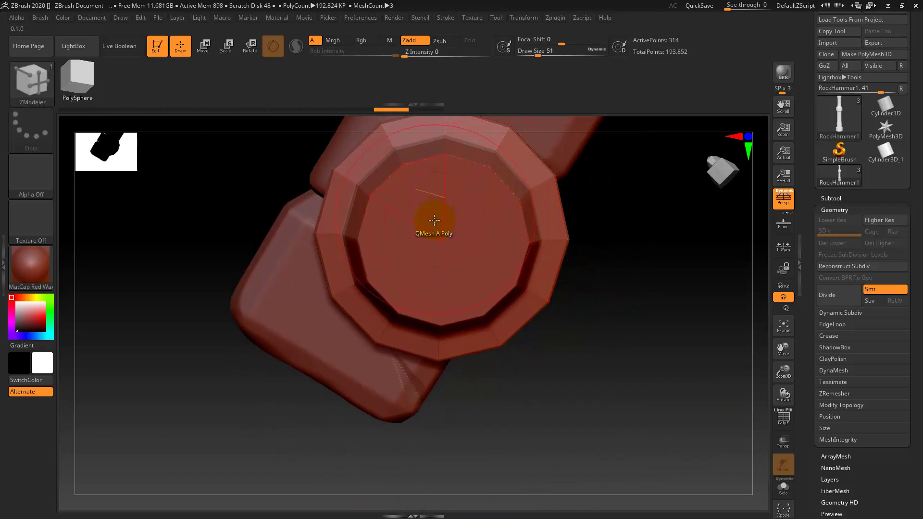
key(space)
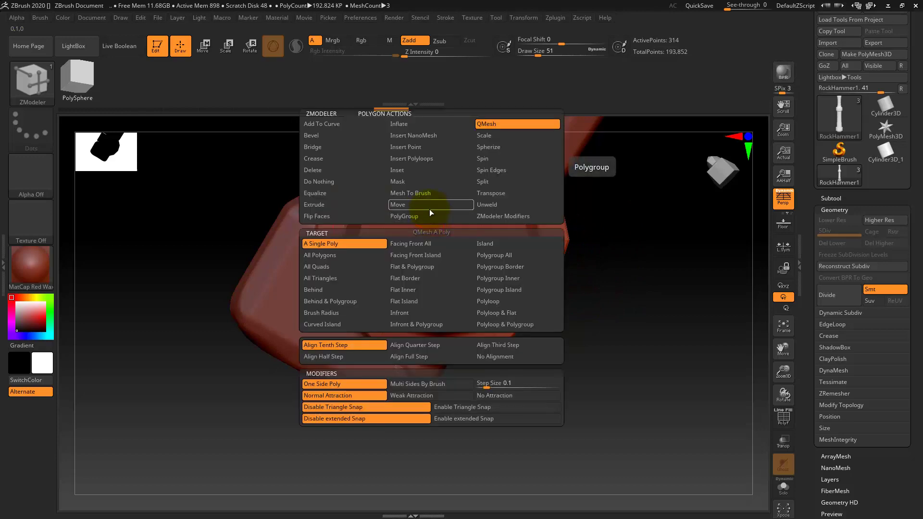
click(513, 147)
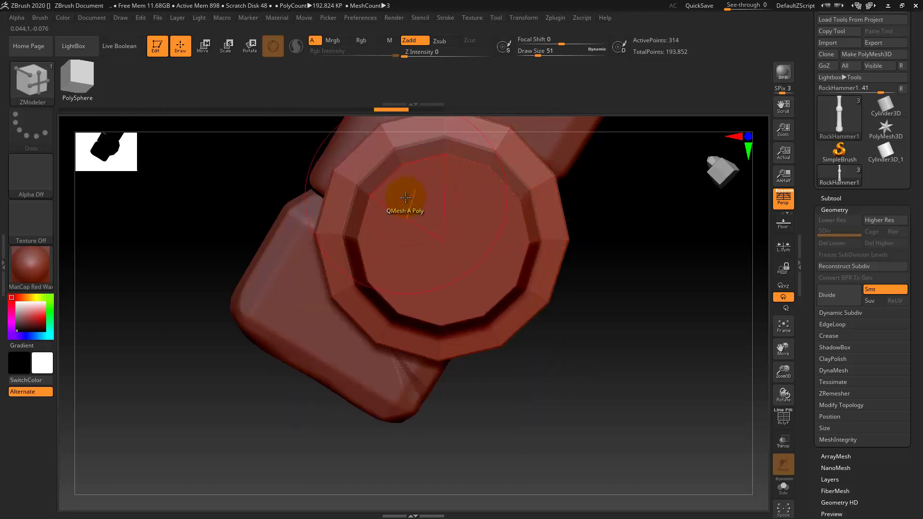
mouse_move(627, 239)
mouse_down()
mouse_move(612, 295)
mouse_move(620, 258)
mouse_move(556, 308)
mouse_move(544, 235)
mouse_move(597, 315)
mouse_up()
mouse_move(598, 315)
ctrl+right_down()
mouse_move(583, 278)
mouse_move(519, 274)
ctrl+right_up()
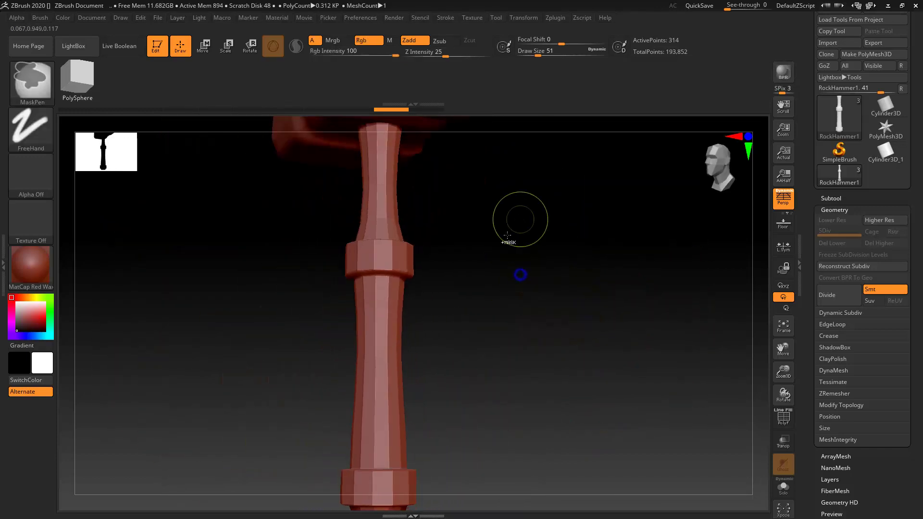
Divide the handle up to subdivision level 5 (79,872 points) and close the warning.
ctrl+right_drag(525, 220, 530, 274)
mouse_move(530, 274)
mouse_down()
mouse_move(536, 309)
mouse_move(526, 305)
mouse_move(550, 324)
mouse_move(472, 236)
mouse_up()
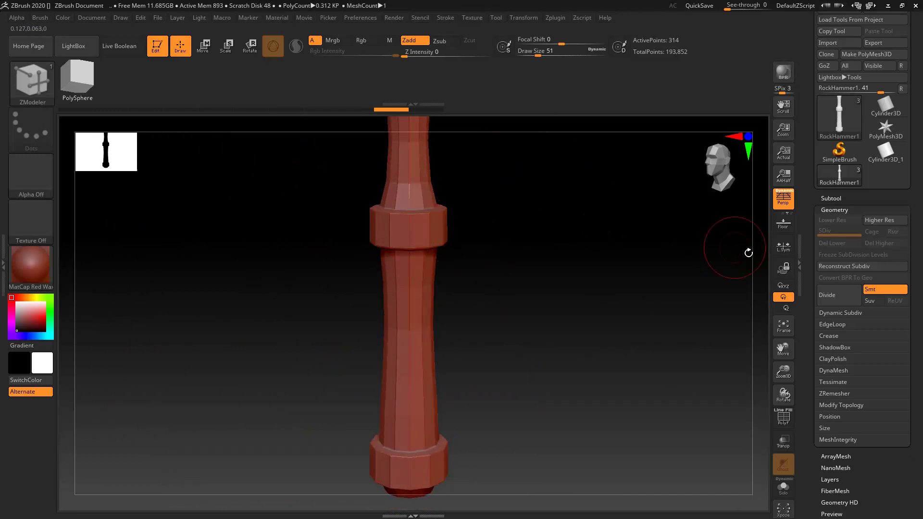
click(837, 299)
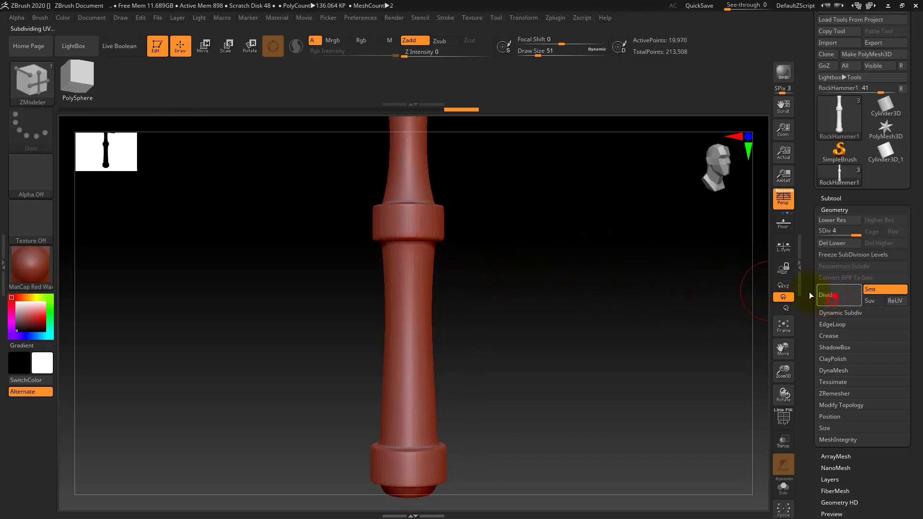
click(427, 263)
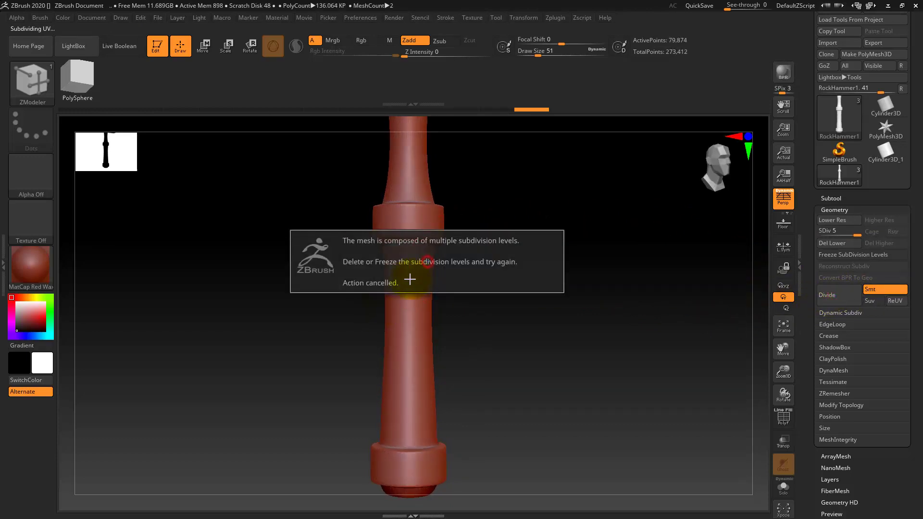
click(470, 324)
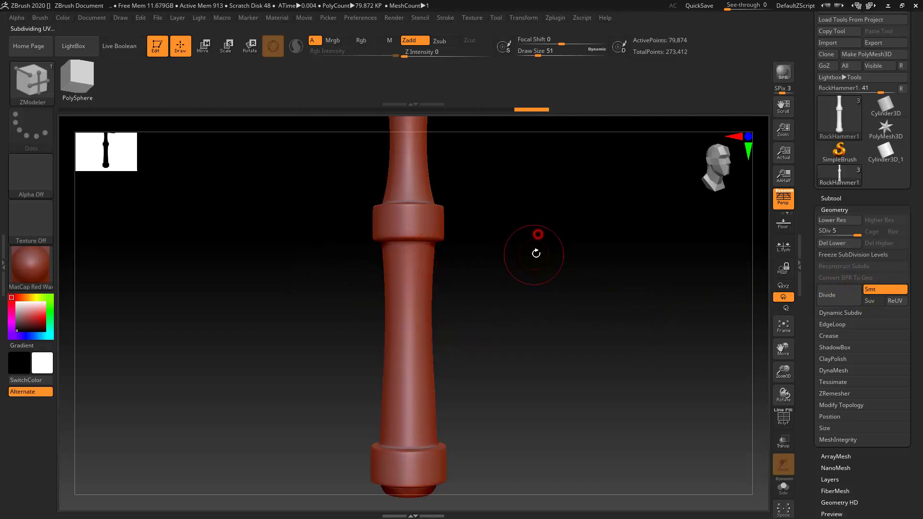
Mask three diagonal spiral bands around the handle shaft with MaskPen.
ctrl+drag(430, 252, 391, 296)
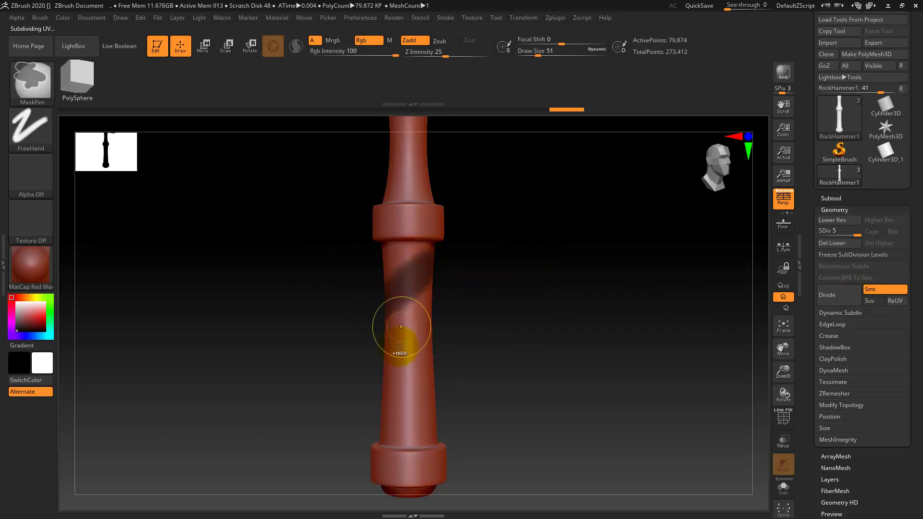
ctrl+click(444, 323)
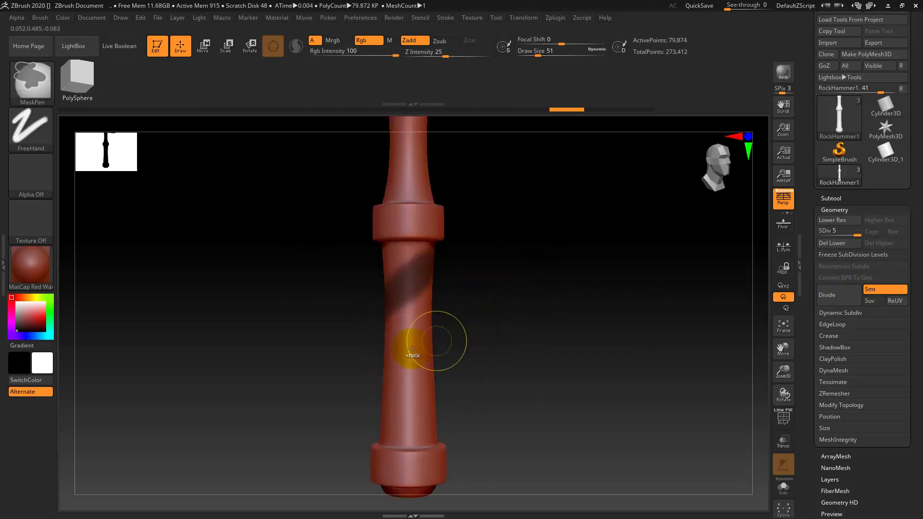
ctrl+drag(433, 315, 385, 363)
ctrl+drag(446, 329, 429, 427)
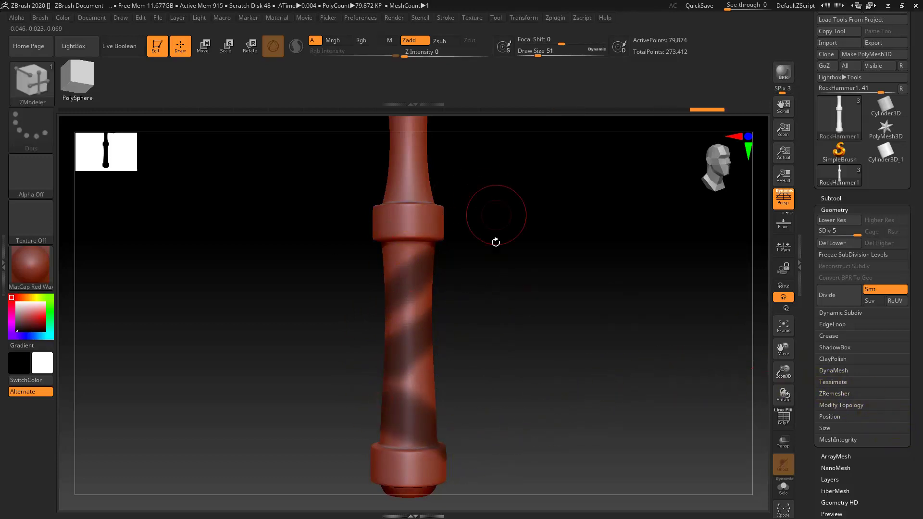
key(ctrl+z)
key(ctrl+z)
key(ctrl+z)
key(ctrl+z)
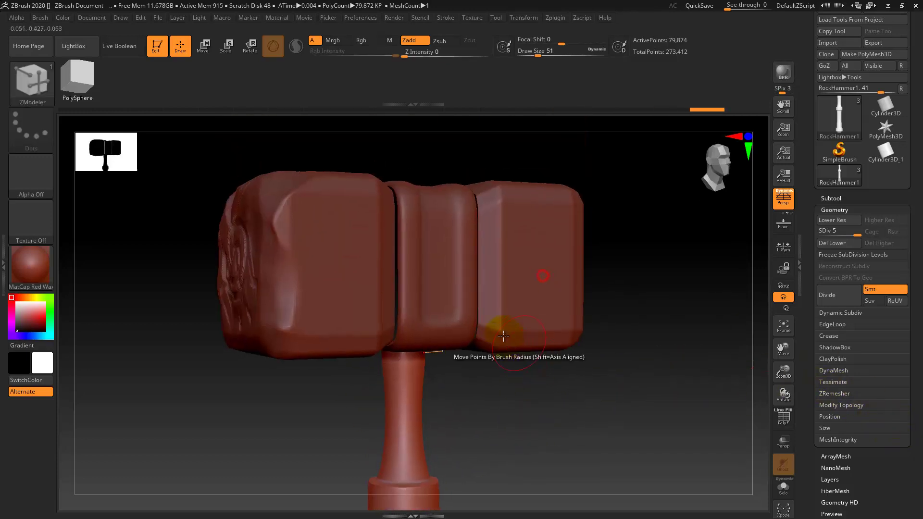
key(ctrl+z)
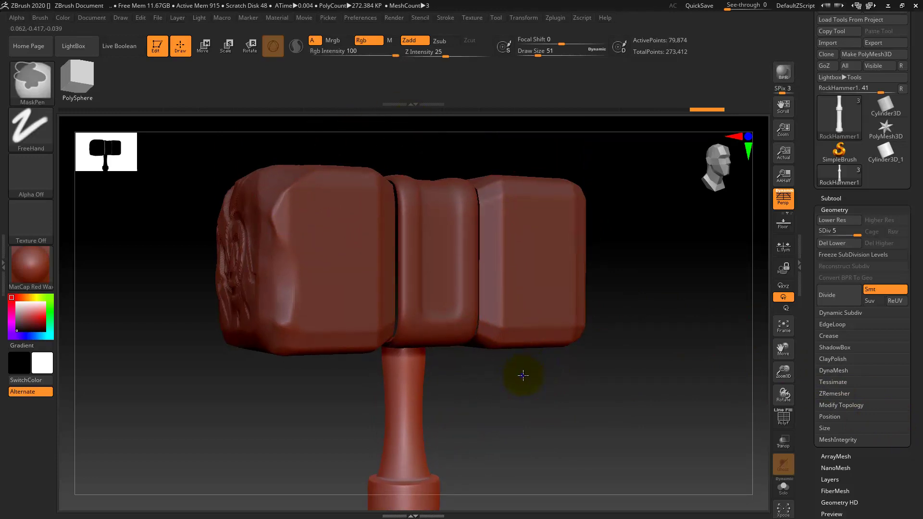
key(ctrl+shift+z)
key(ctrl+shift+z)
key(ctrl+shift+z)
key(ctrl+shift+z)
drag(499, 342, 519, 291)
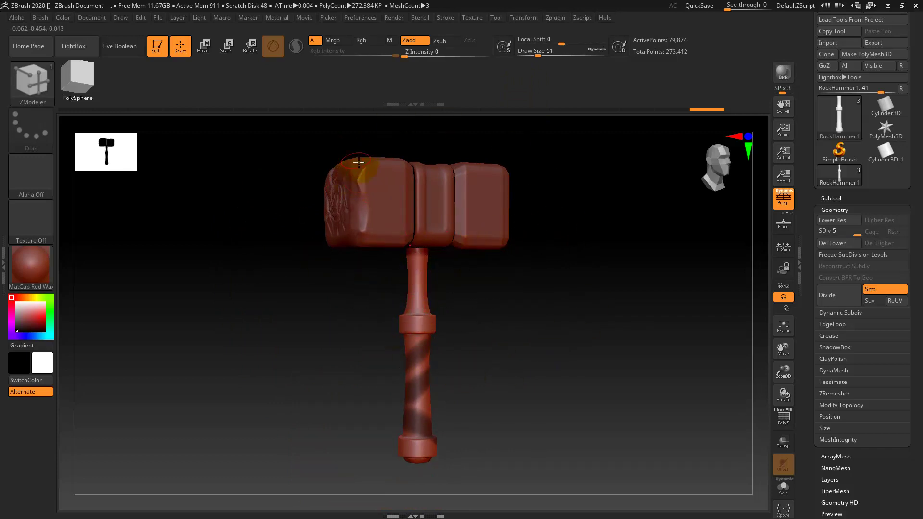
mouse_move(350, 279)
mouse_down()
mouse_move(353, 312)
mouse_move(336, 377)
mouse_move(418, 371)
mouse_move(422, 356)
mouse_up()
drag(535, 266, 401, 226)
drag(507, 277, 530, 279)
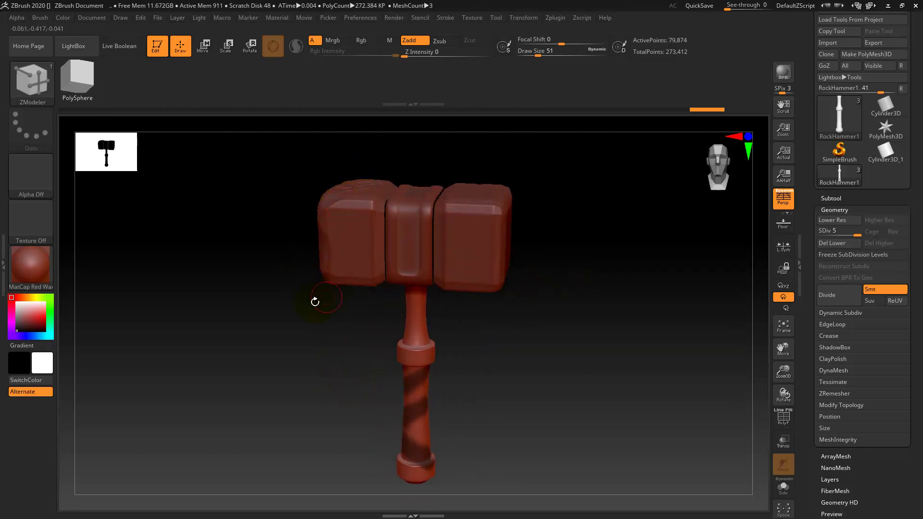
mouse_move(312, 303)
mouse_down()
mouse_move(311, 313)
mouse_move(426, 304)
mouse_move(465, 255)
mouse_up()
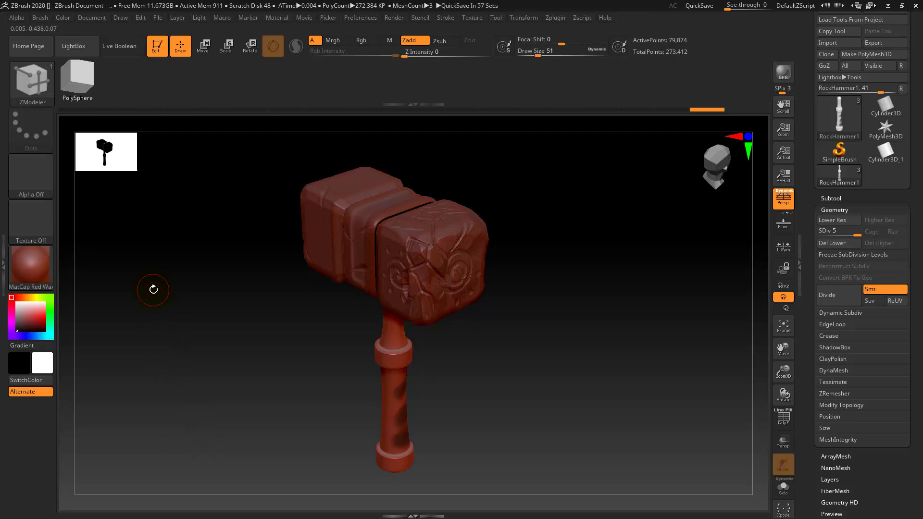
drag(592, 315, 566, 319)
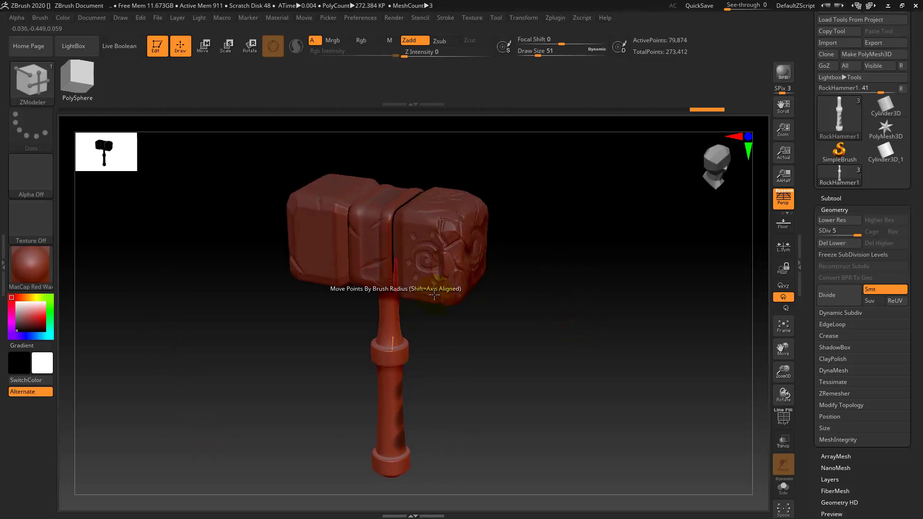